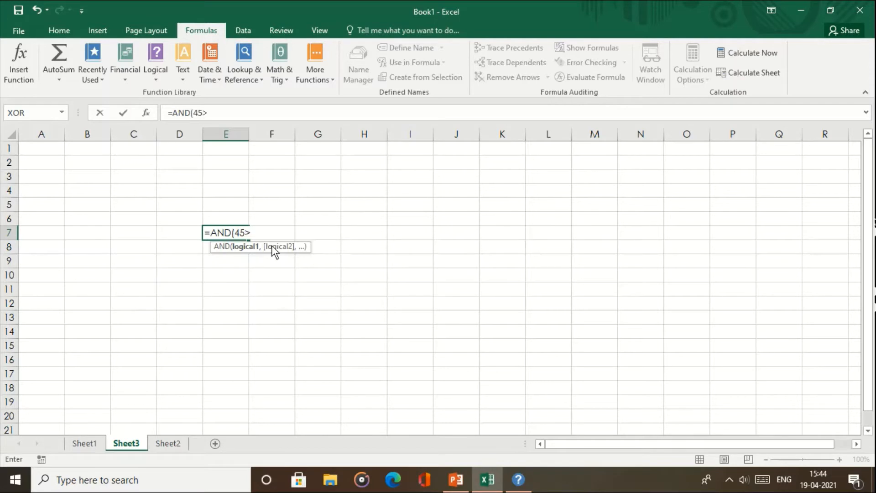
Complete the AND formula in cell E7 as =AND(45>35,56<60)
type("35,56<")
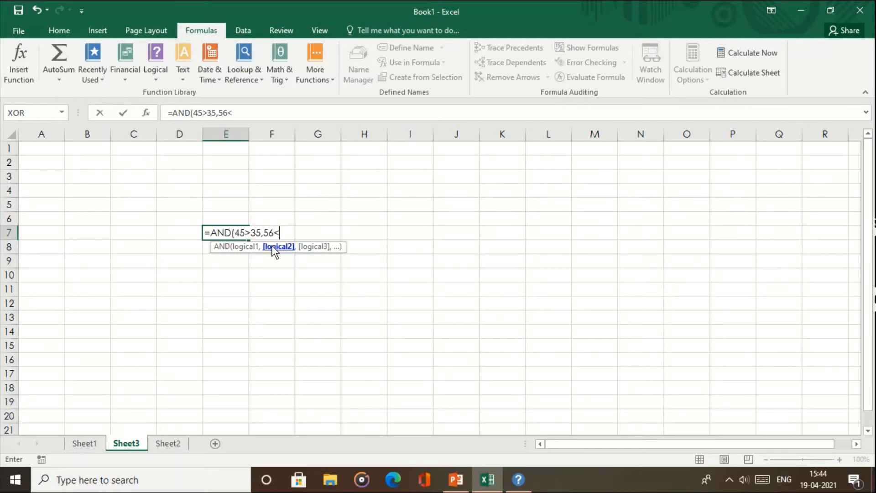
type("60)")
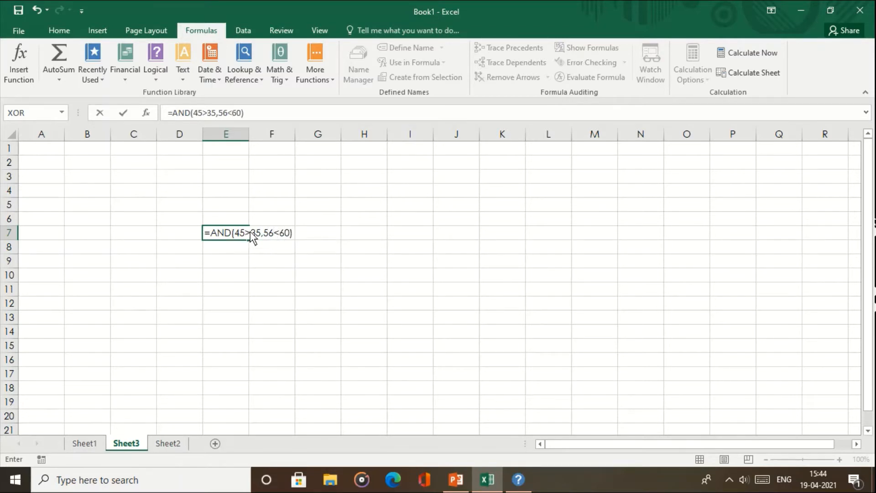
key("Return")
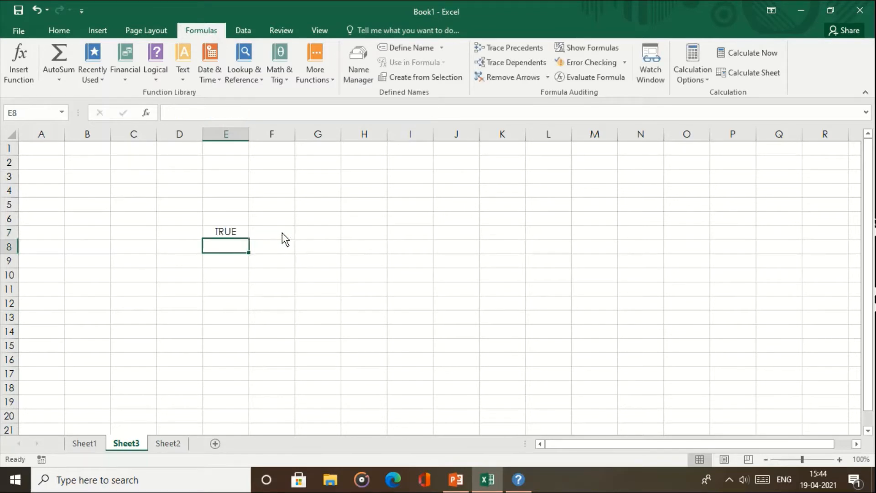
Change the second condition of the AND formula in E7 to 56>60
key("Up")
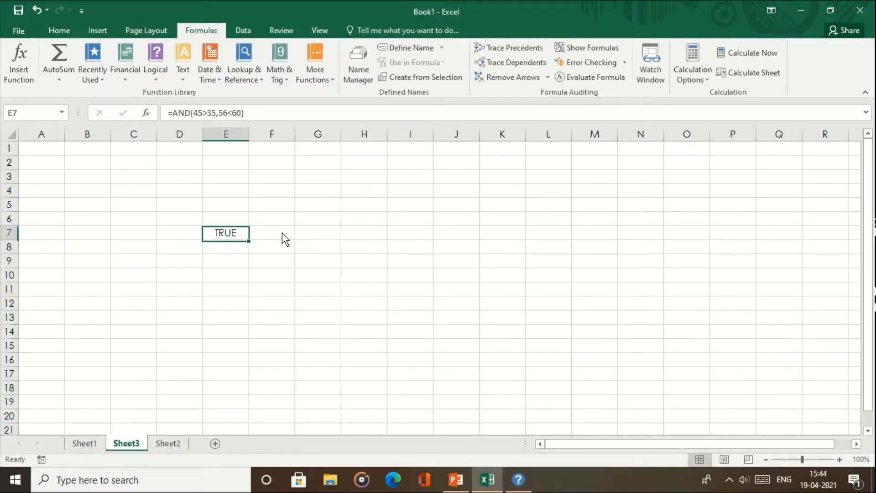
left_click(230, 112)
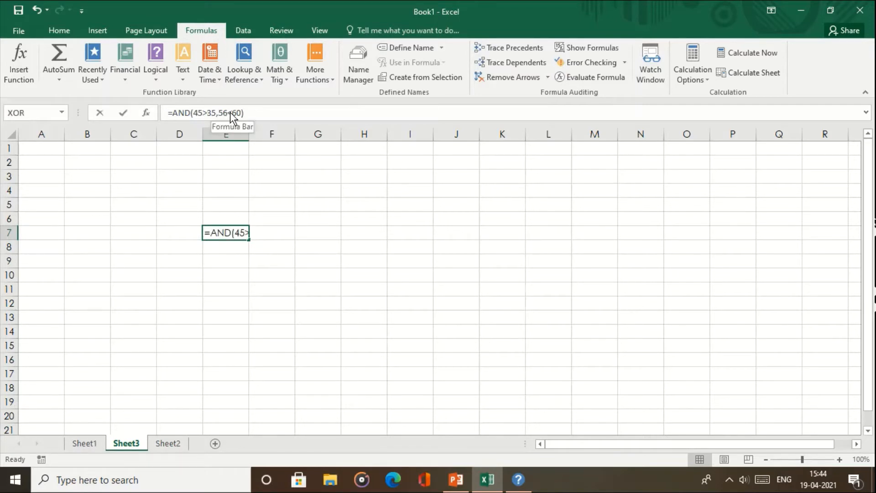
key("BackSpace")
type(">")
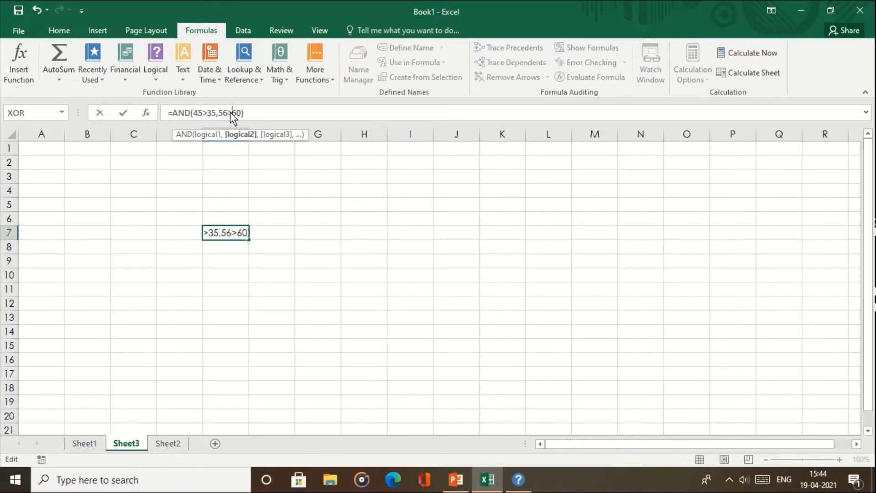
key("Return")
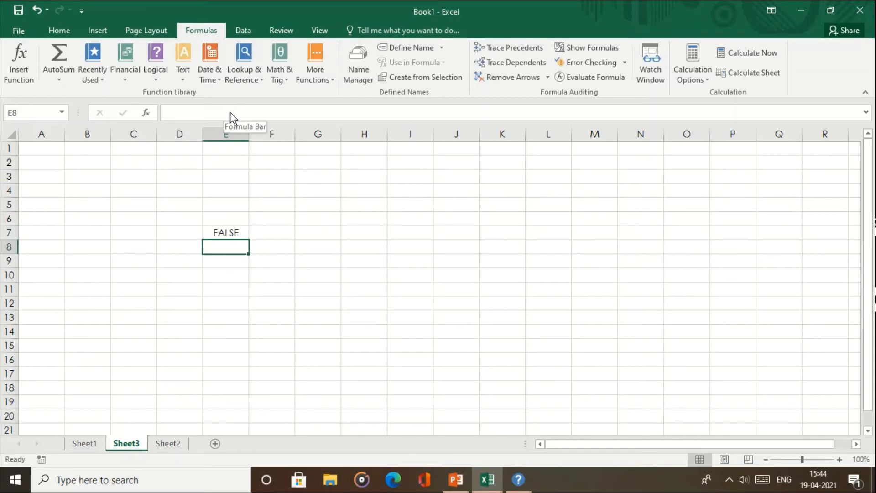
Try the formula =FALSE() in cell G5, and clear the cell again
left_click(325, 209)
type("=")
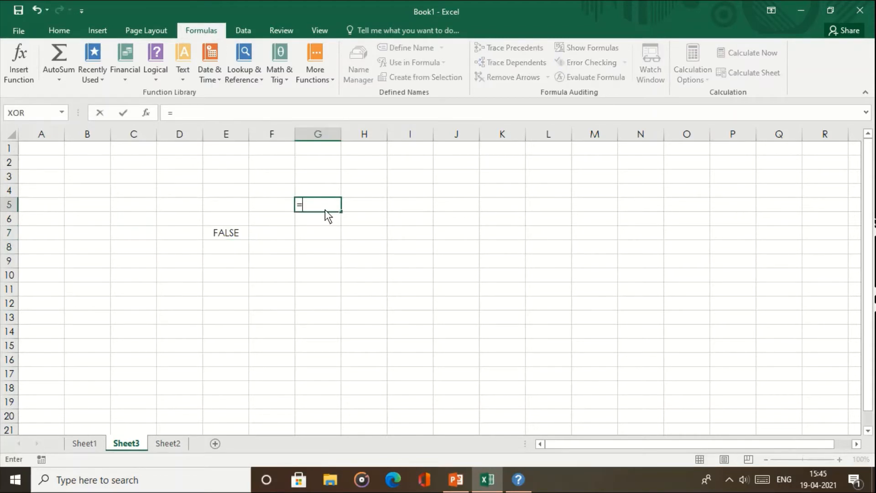
type("FALSE")
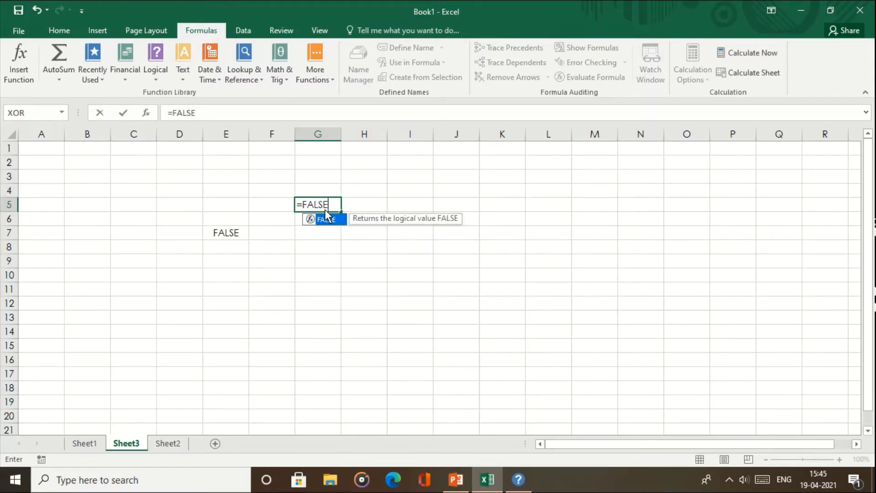
type("()")
key("Return")
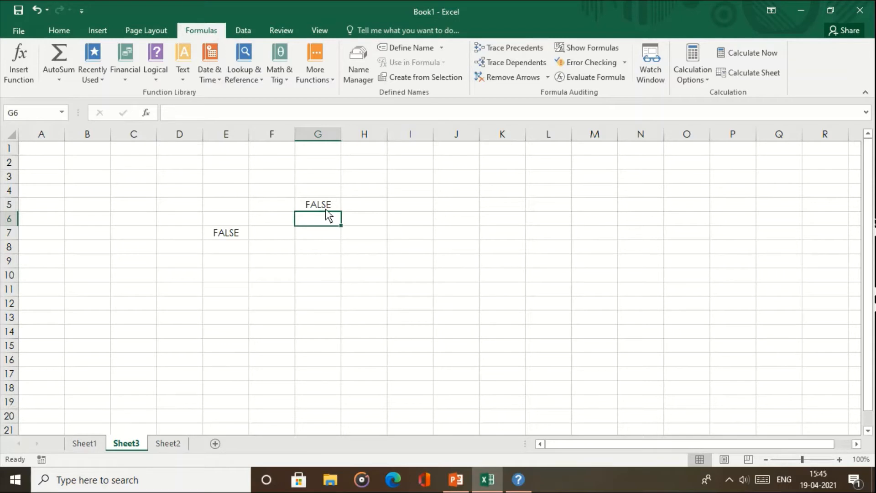
left_click(325, 209)
key("Delete")
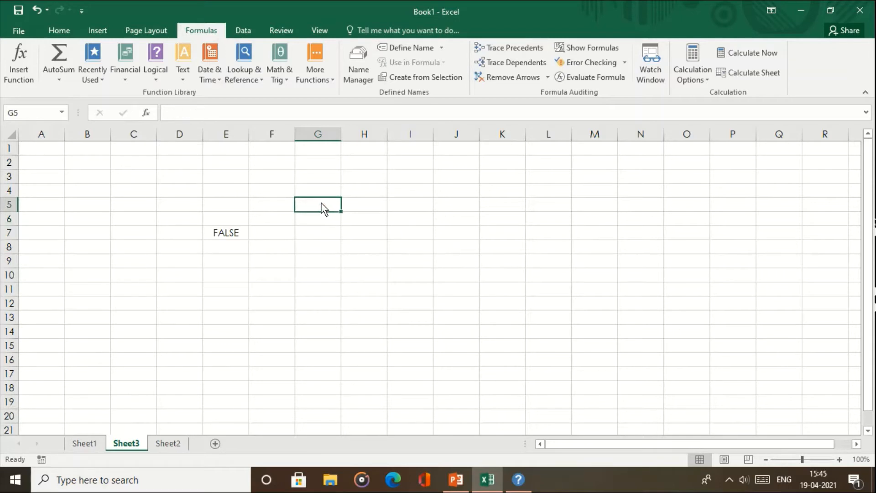
left_click(155, 73)
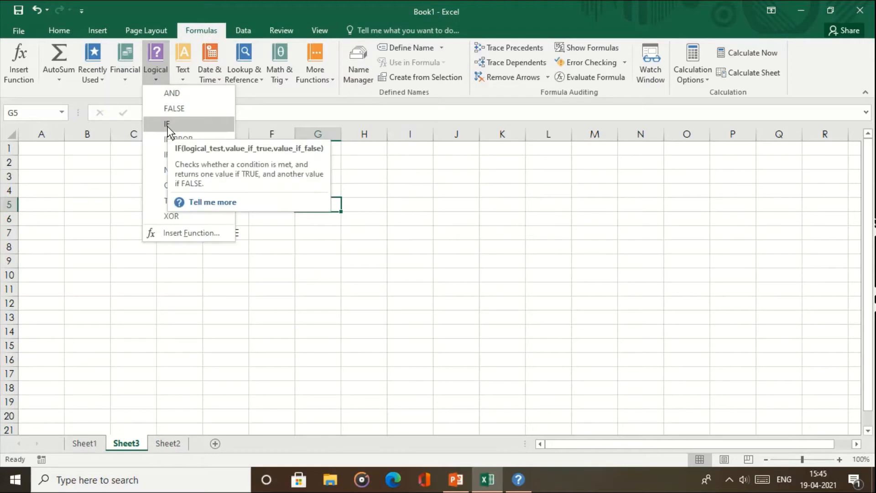
left_click(344, 296)
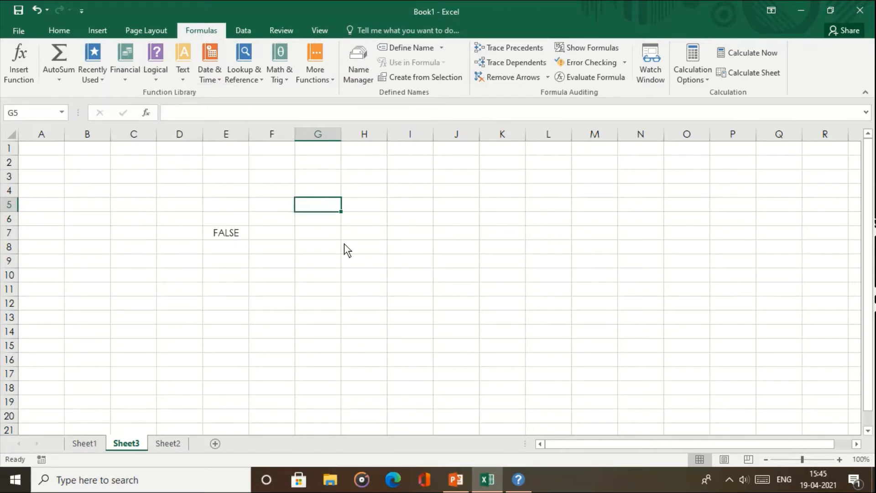
left_click(346, 248)
Enter the column headers COST PRICE in G8 and SALES COST in H8
left_click(313, 246)
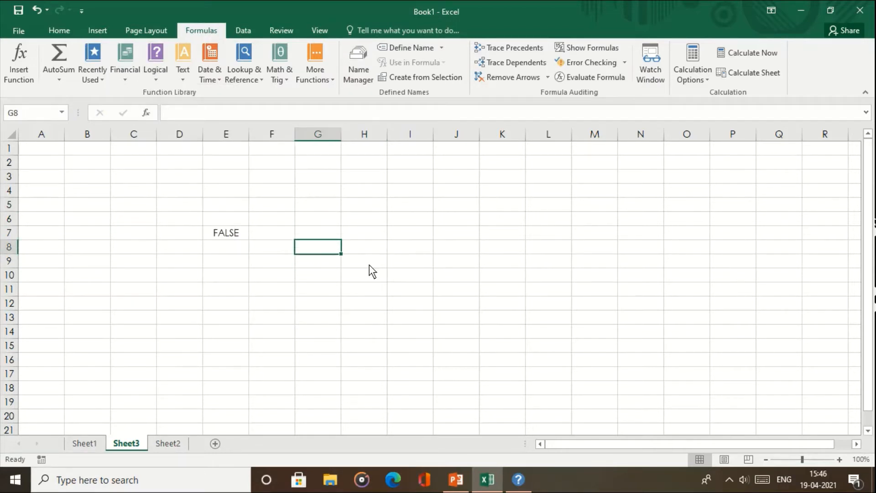
type("COST ")
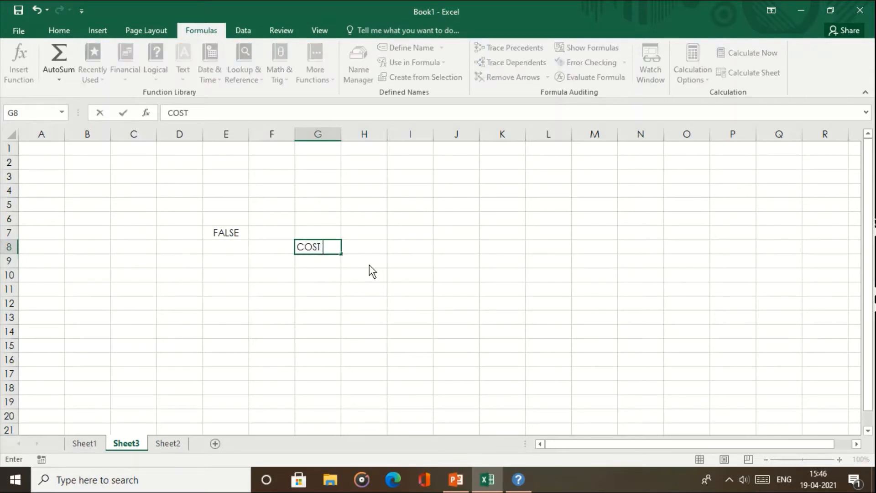
type("PRICE")
key("Tab")
type("SAL")
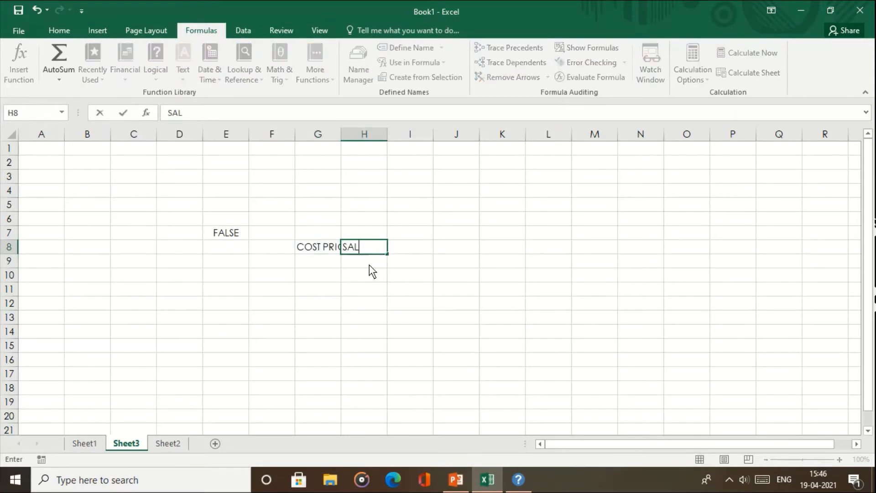
type("ES COST")
key("Tab")
Enter the header P/L in I8 and widen columns G and H to fit their headers
type("p/l")
key("BackSpace")
key("BackSpace")
key("BackSpace")
type("P/")
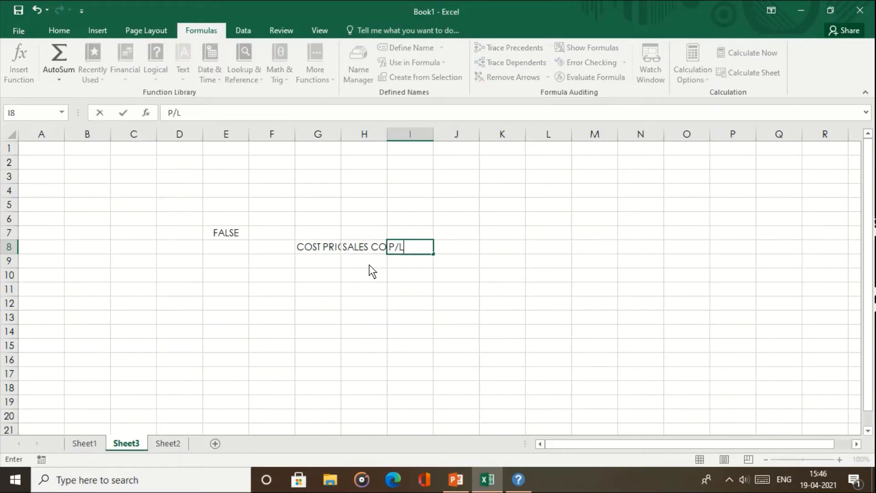
type("L")
key("Return")
left_click_drag(342, 135, 430, 136)
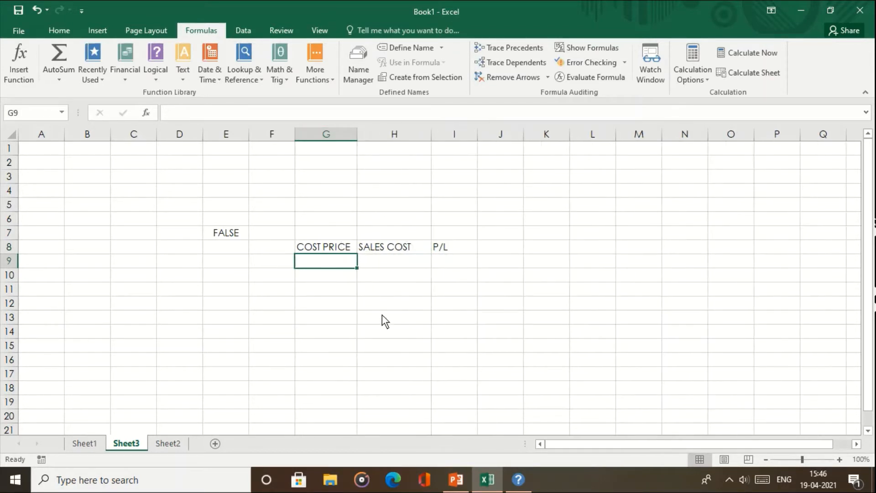
Enter 500 as the cost price in G9 and 560 as the sales cost in H9
type("500")
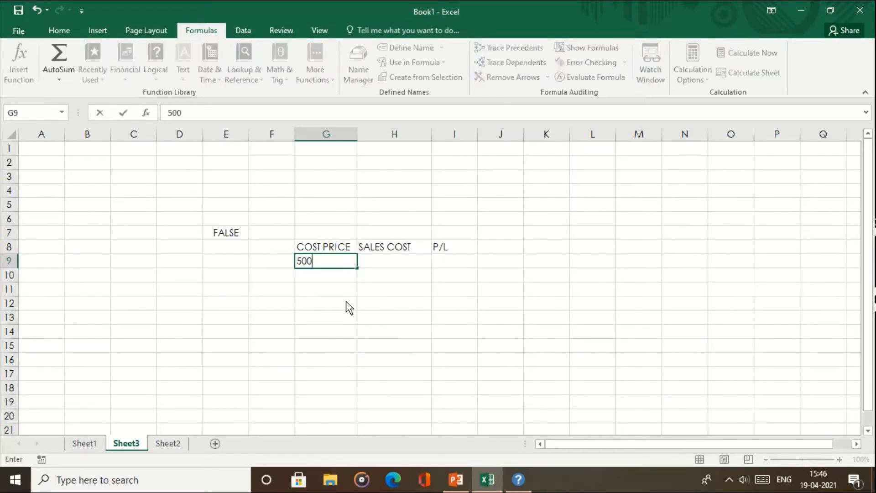
key("Return")
key("Up")
key("Right")
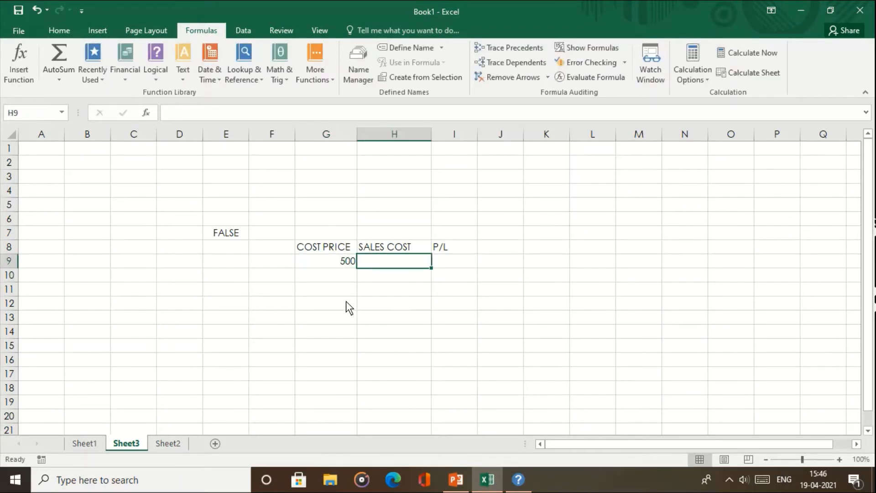
type("560")
key("Right")
Enter the formula =IF(H9>G9,"profit","loss") in cell I9
type("=")
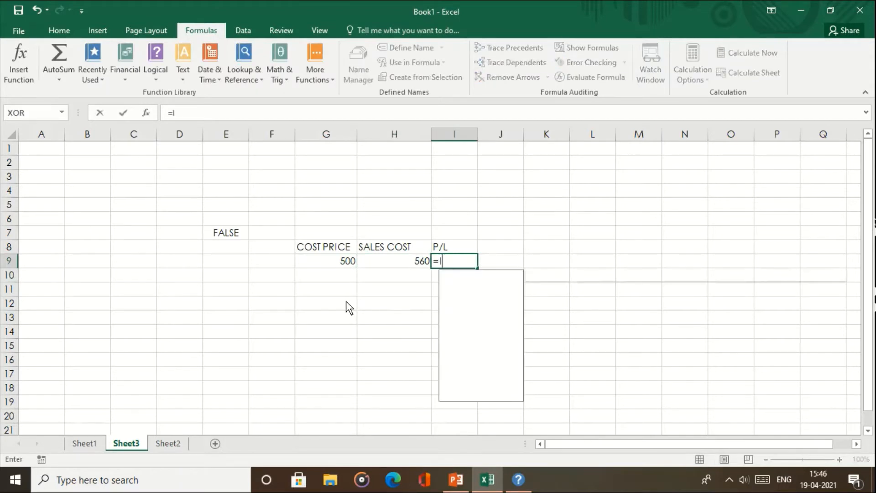
type("IF(")
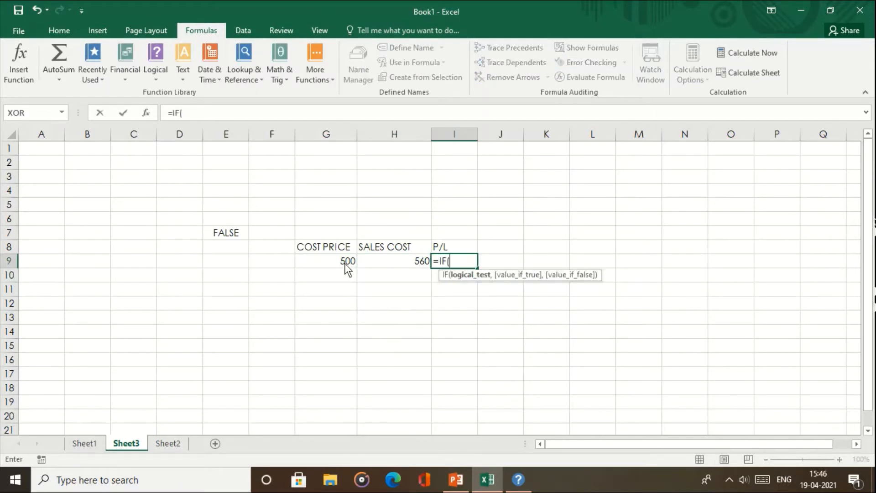
left_click(373, 266)
type(">")
left_click(346, 264)
type(",\"prof")
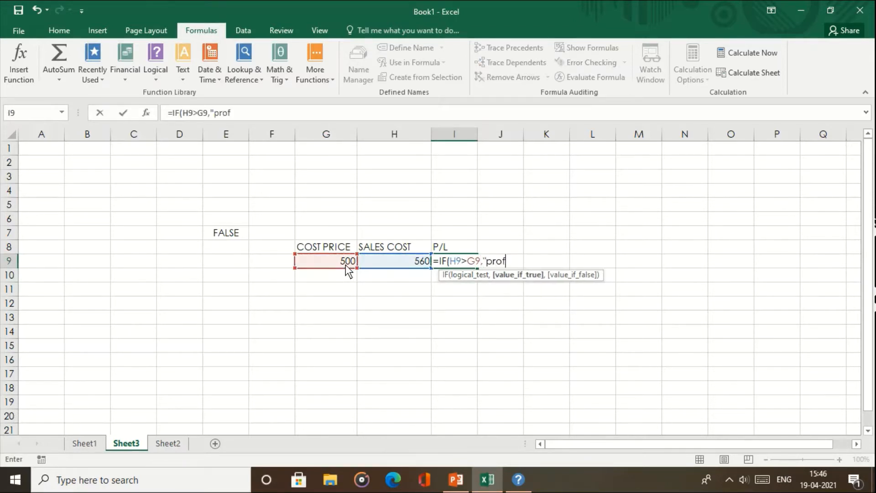
type("it\",\"loss")
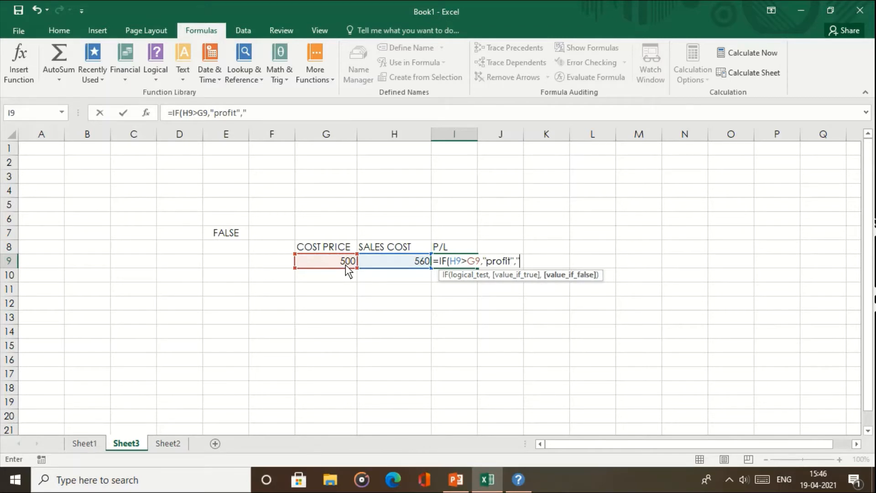
type("\")")
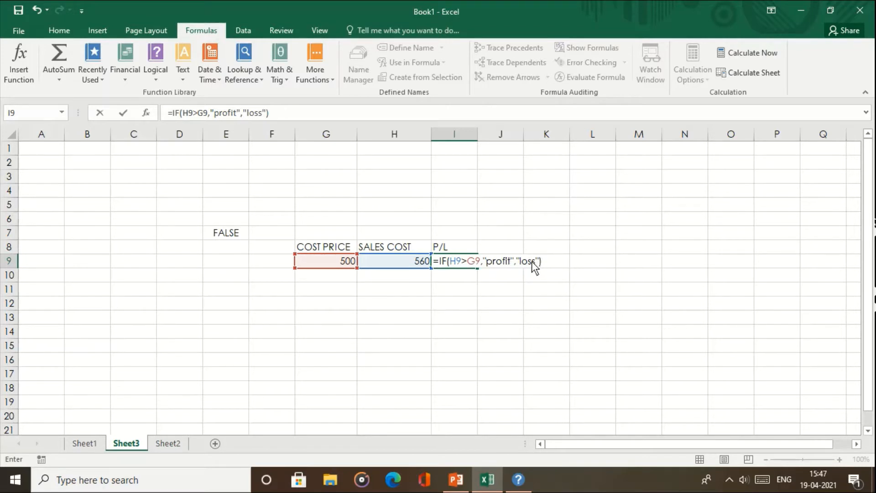
key("Return")
Copy the IF formula from I9 down the P/L column to I13
key("Left")
key("Up")
key("Left")
key("Down")
key("Right")
key("Right")
key("Up")
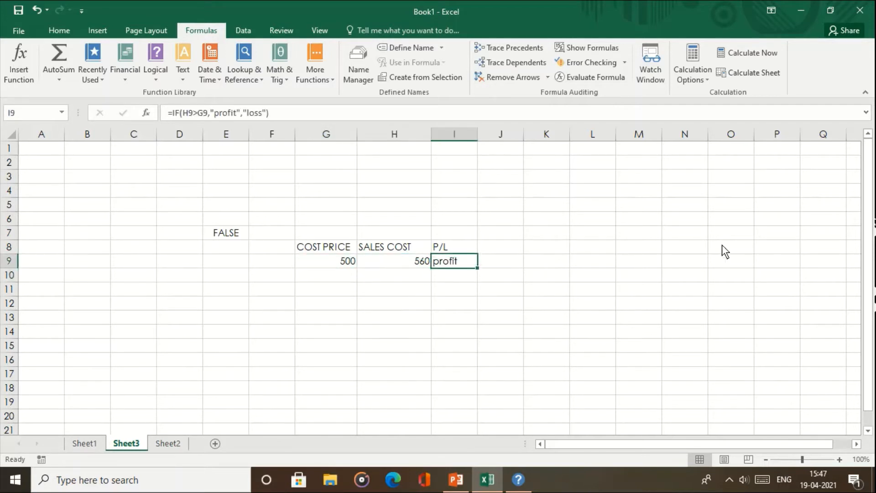
left_click_drag(477, 269, 481, 330)
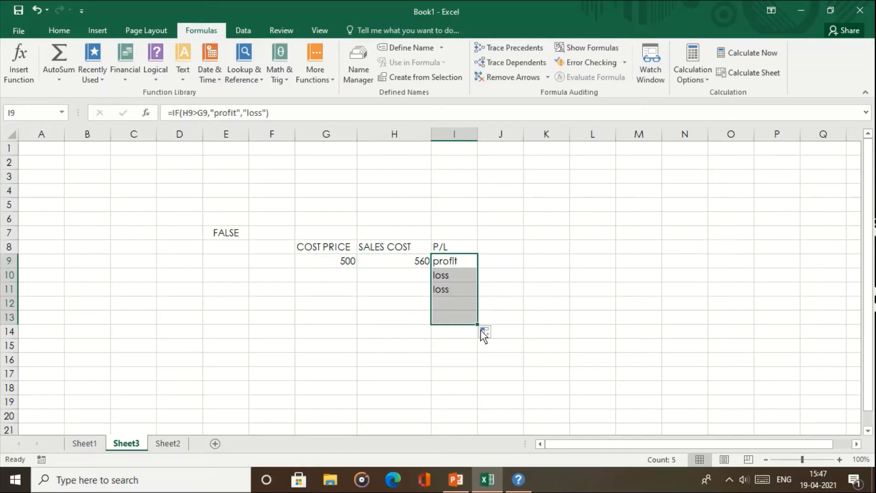
Enter a cost price of 450 in G10 and a sales cost of 400 in H10
left_click(339, 276)
type("450")
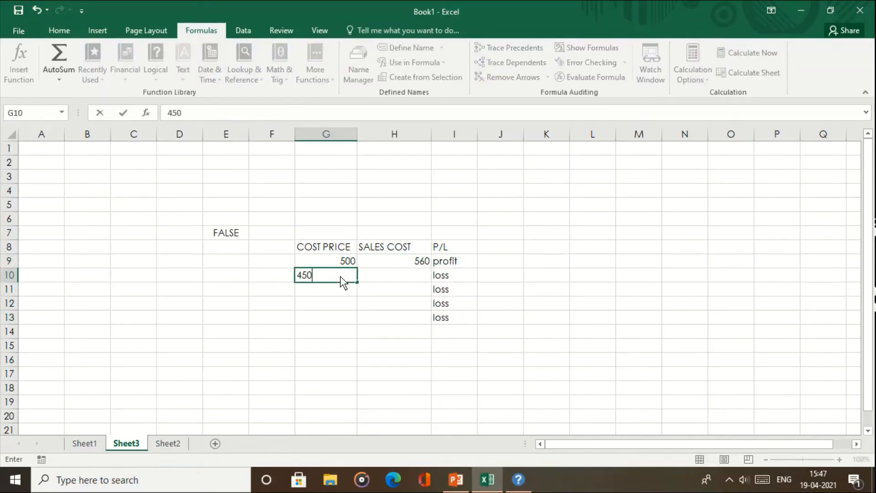
key("Tab")
type("400")
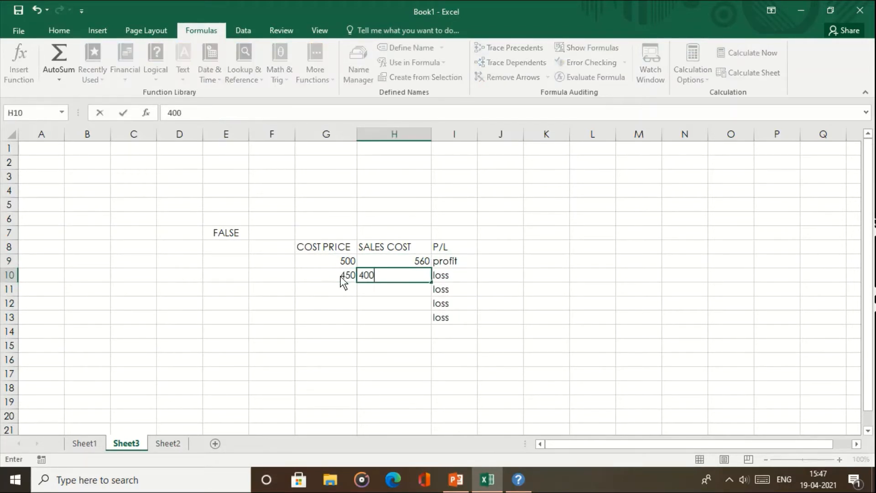
key("Return")
Enter a cost price of 450 in G11 and a sales cost of 550 in H11
key("Left")
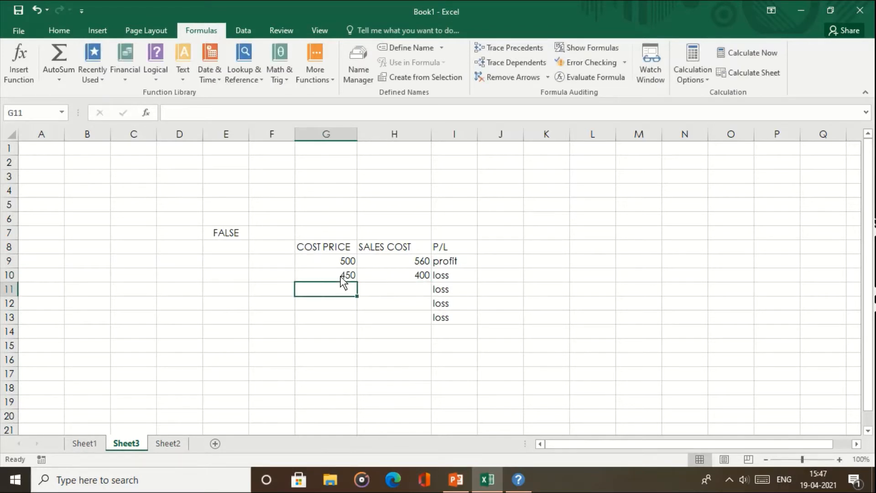
type("450")
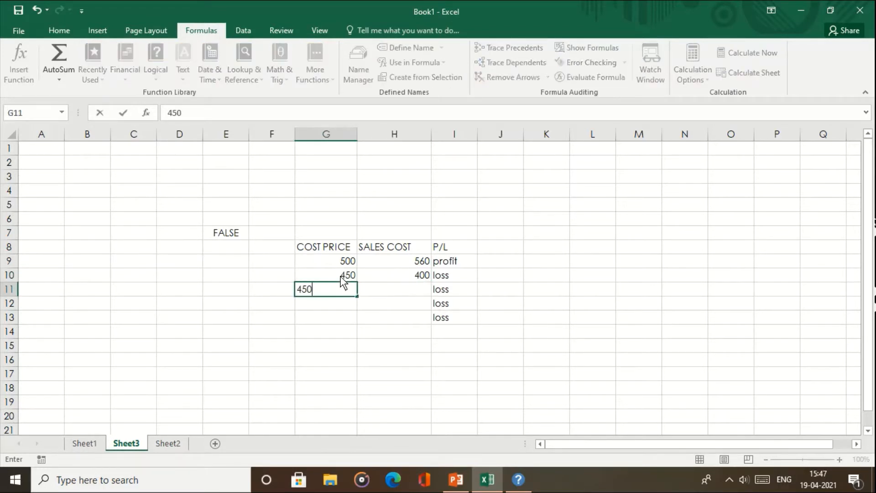
key("Tab")
type("550")
key("Return")
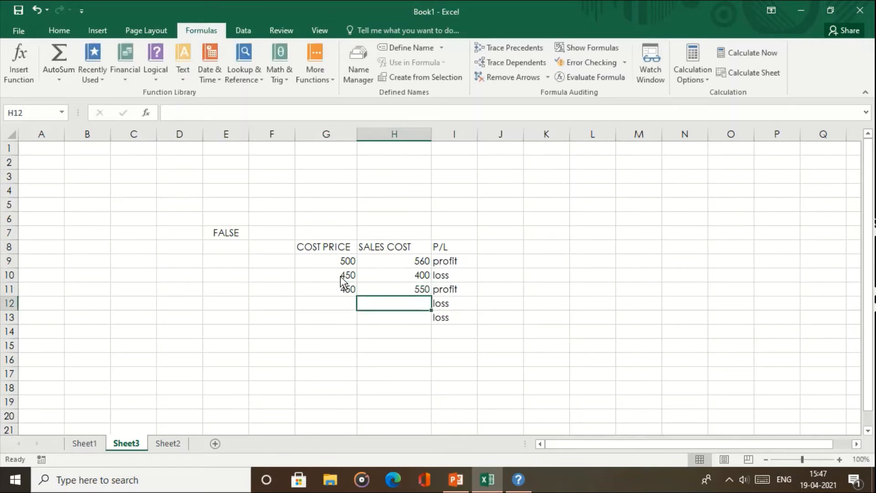
Open the IF formula in I9 in edit mode to examine its condition, cell references and arguments
key("Left")
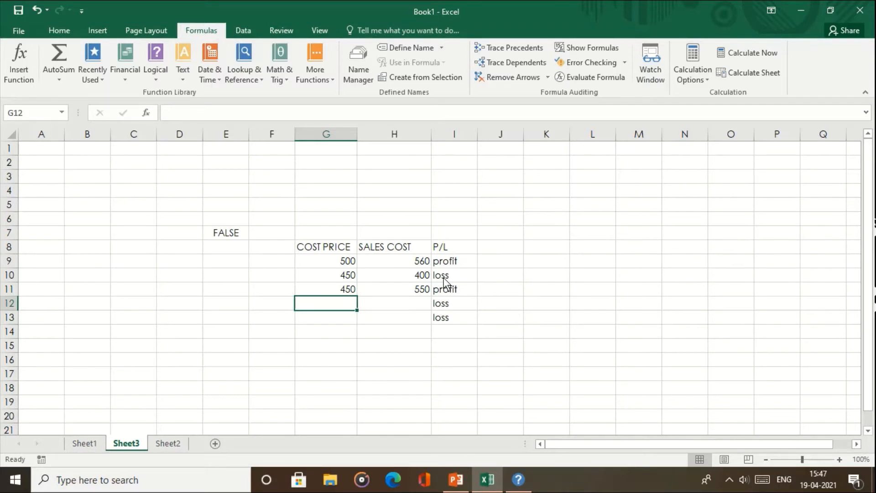
left_click(443, 264)
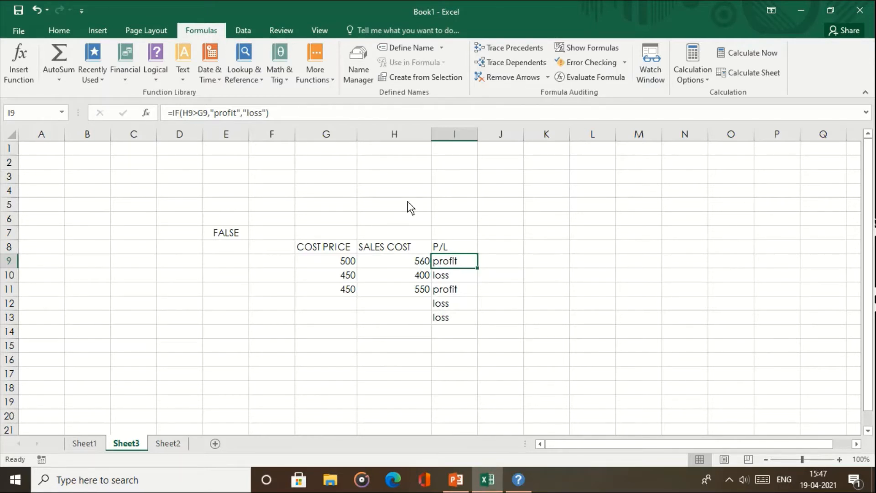
key("F2")
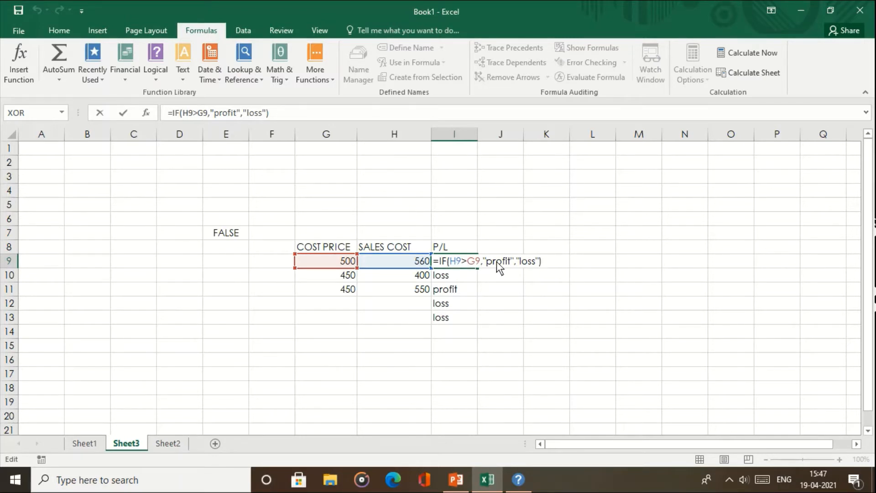
Nest a second IF before "loss" in the I9 formula, testing whether H9 equals G9
left_click(515, 261)
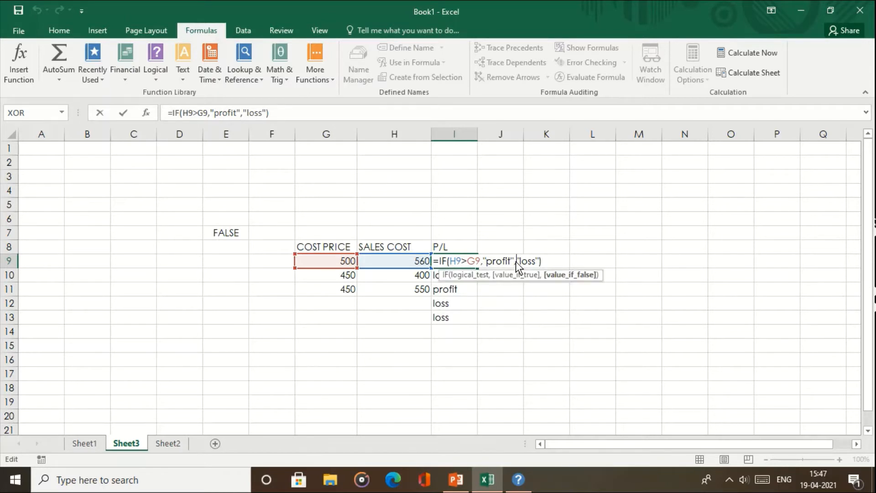
type("IF(")
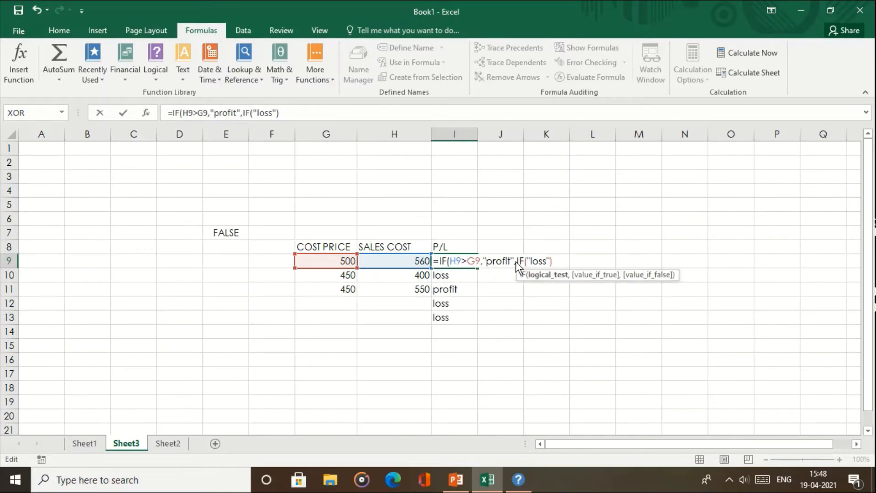
left_click(414, 264)
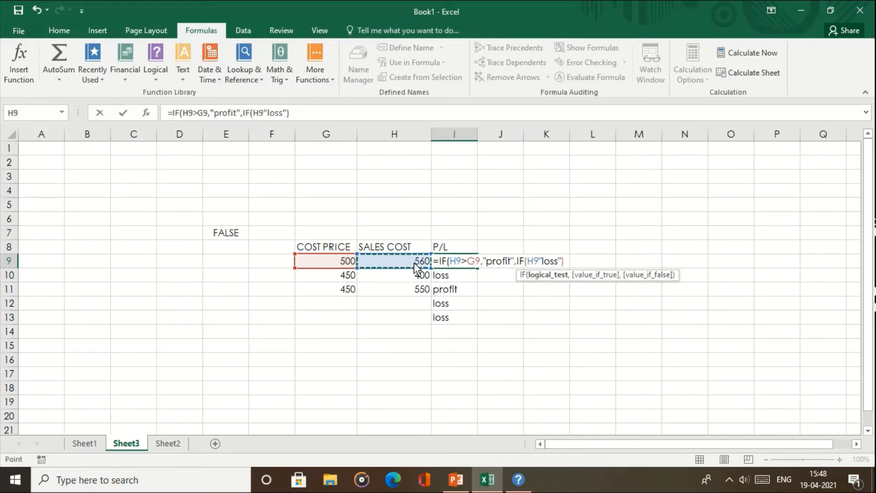
type("=")
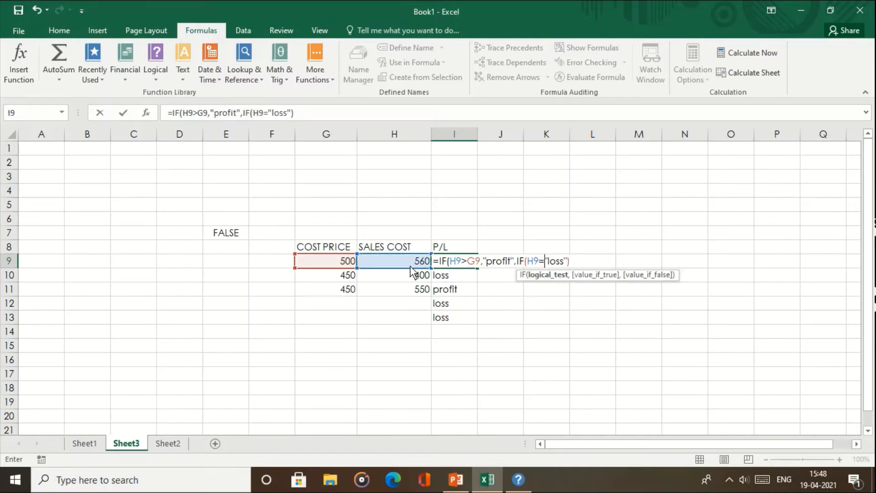
left_click(331, 261)
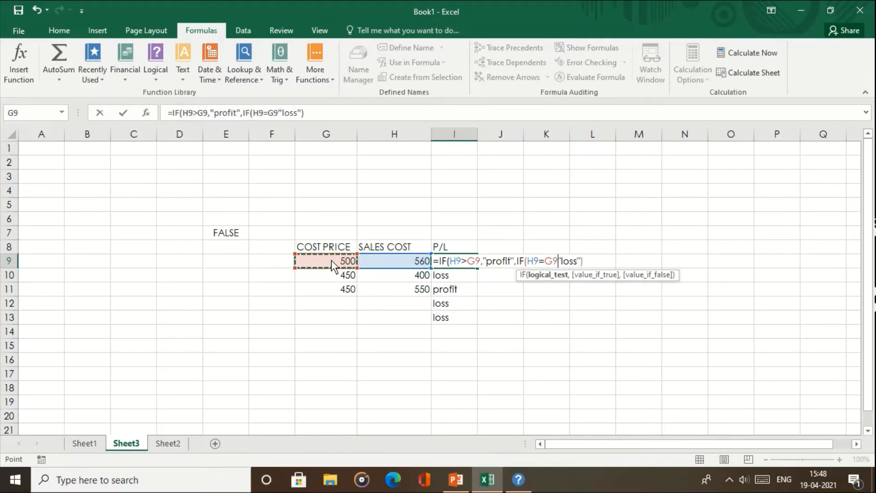
Set the nested IF's true value to "no profit/loss", keep "loss" as its false value, and complete the I9 formula
type(",\"no pro")
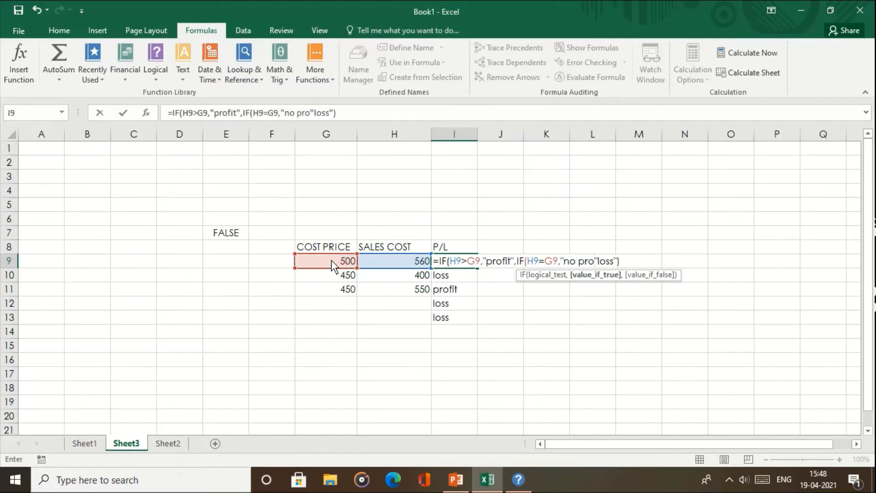
type("fit")
type("?loss")
key("BackSpace")
key("BackSpace")
key("BackSpace")
key("BackSpace")
key("BackSpace")
type("/loss\",")
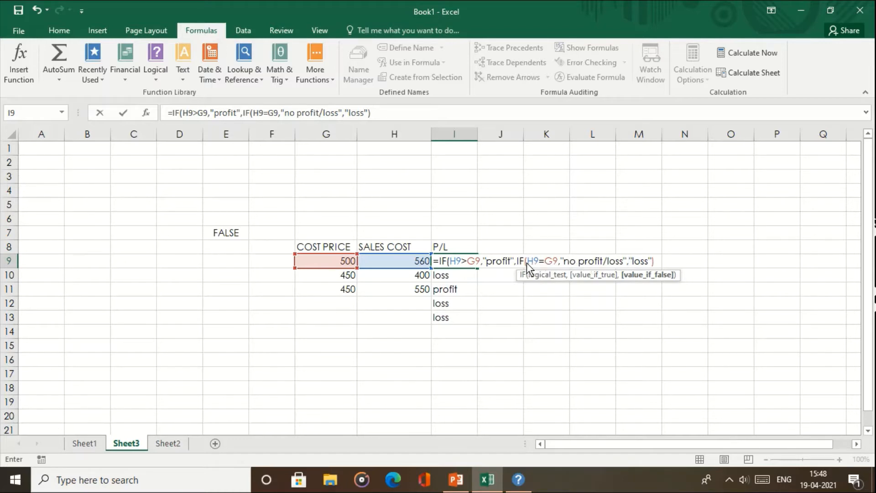
left_click(655, 261)
type(")")
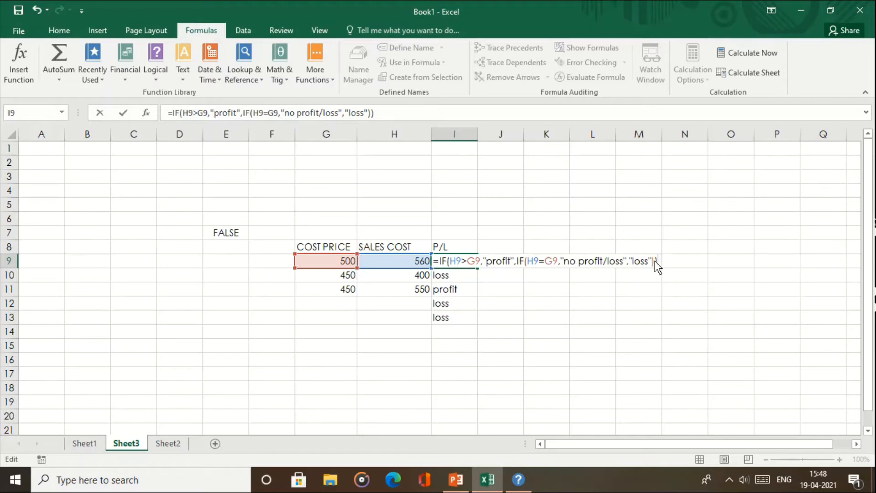
key("Return")
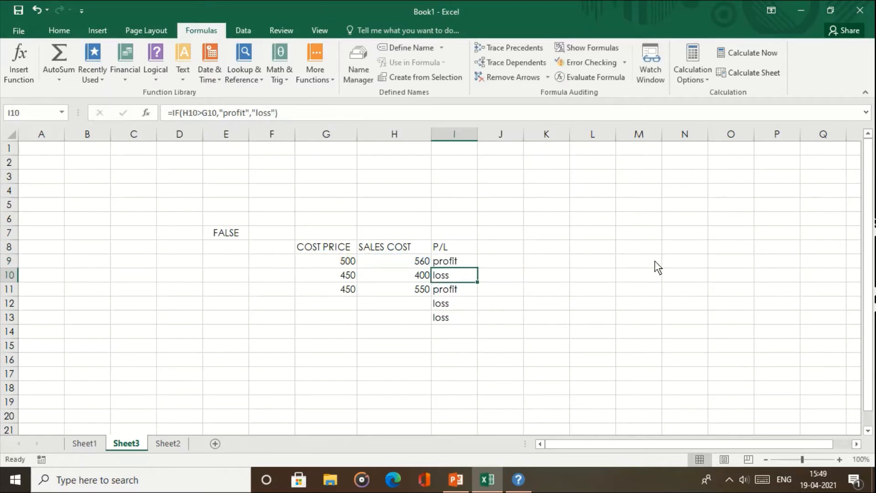
Copy the nested IF formula from I9 down to I15 and enter 500 in both G12 and H12
left_click(468, 262)
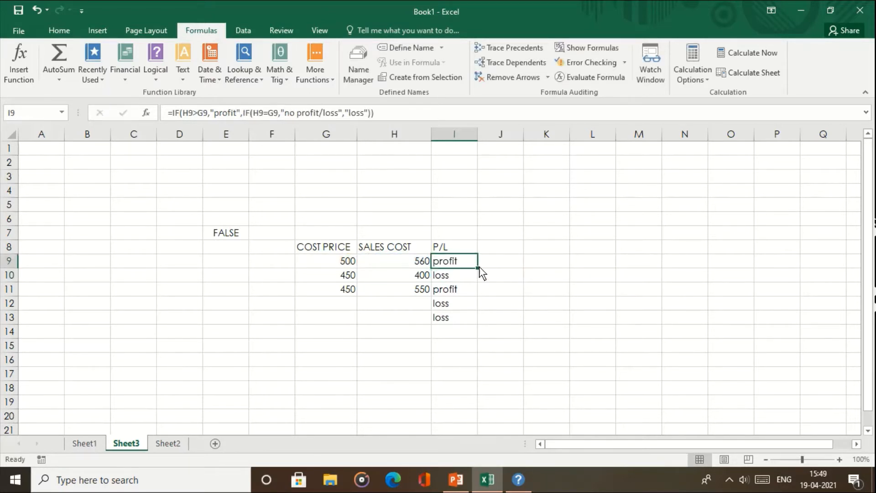
left_click_drag(476, 268, 482, 356)
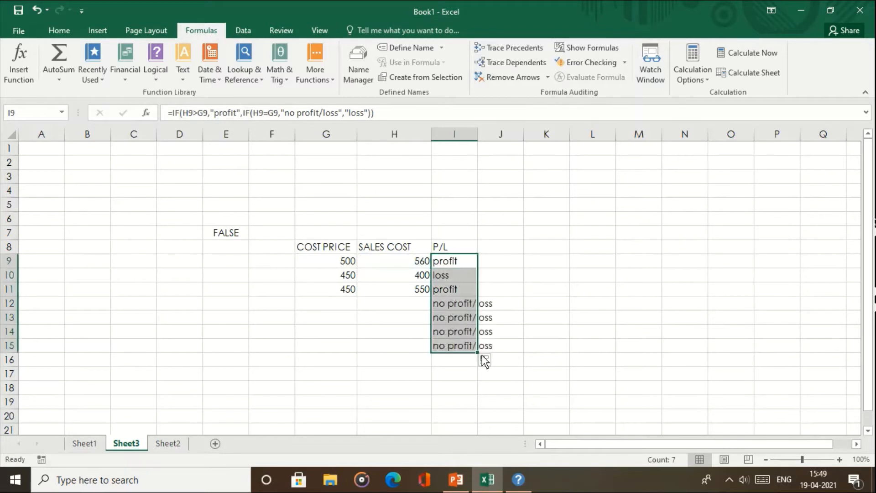
left_click(355, 303)
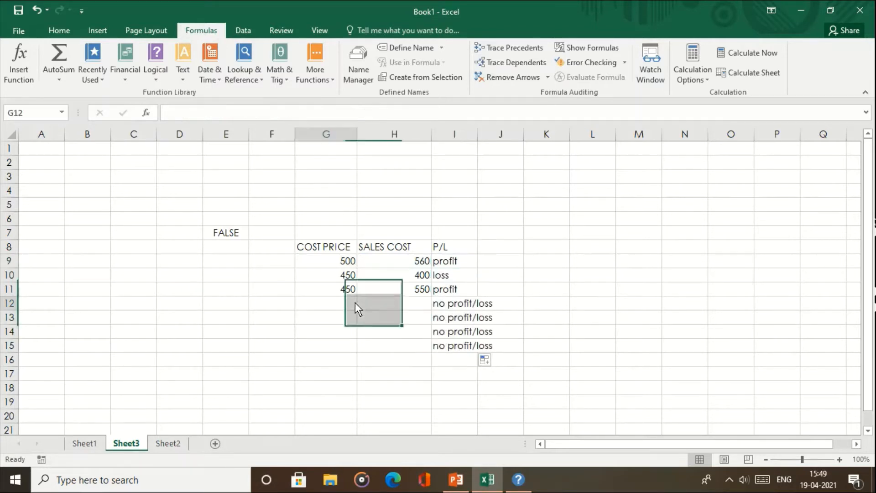
type("500")
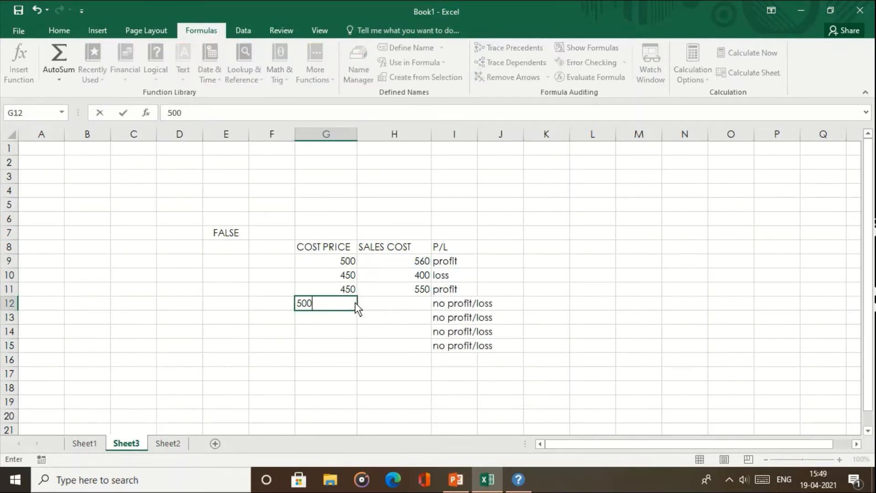
key("Tab")
type("500")
key("Return")
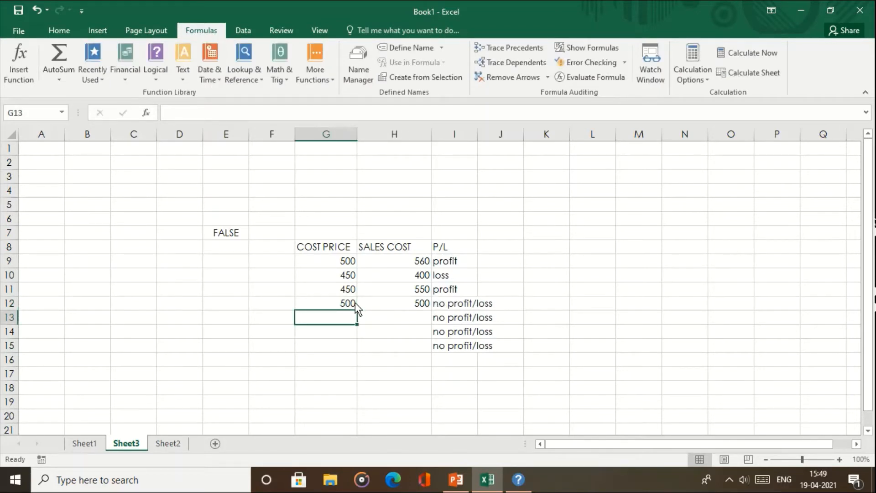
Enter cost price 450 and sales cost 430 in row 13, and cost price 440 and sales cost 490 in row 14
type("450")
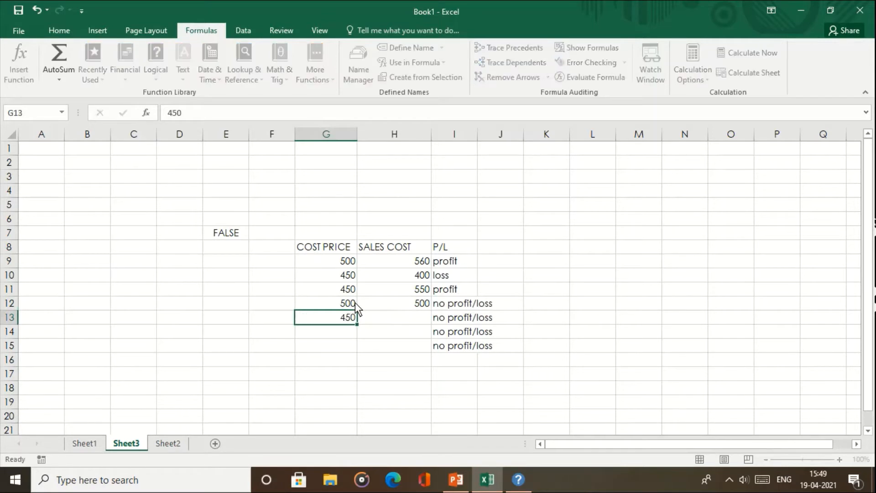
key("Tab")
type("430")
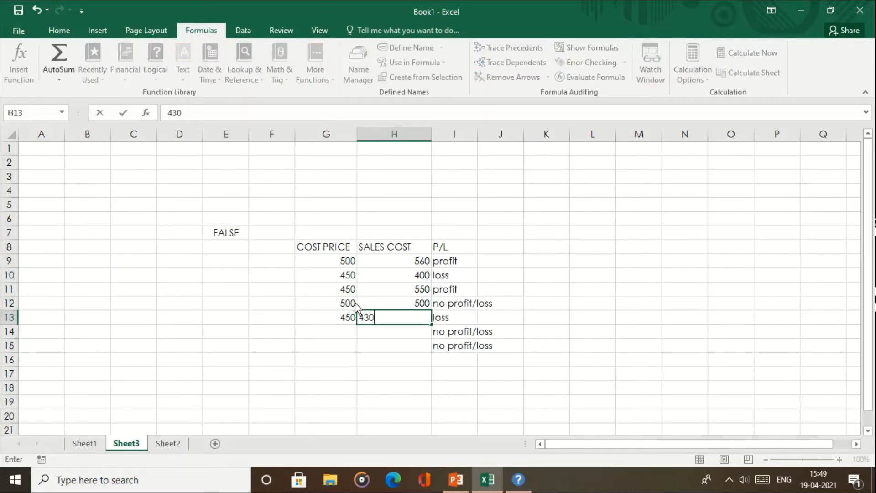
key("Return")
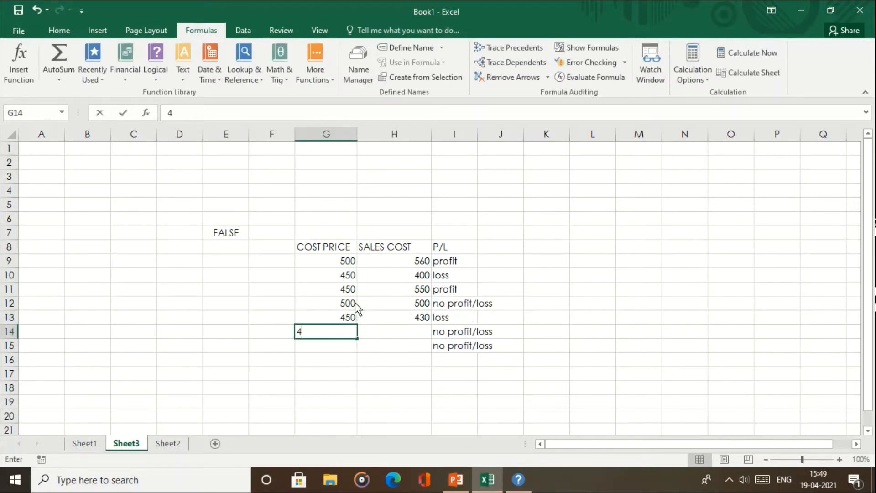
type("440")
key("Tab")
type("490")
key("Return")
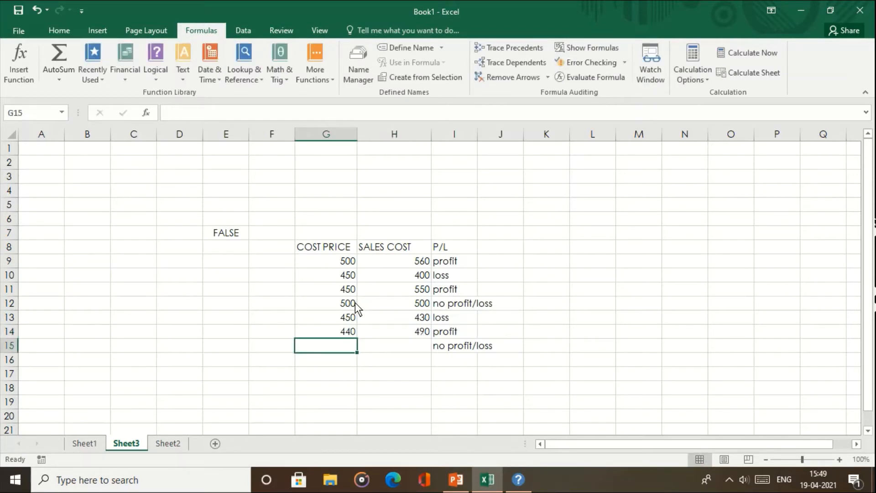
Enter 340 as both the cost price in G15 and the sales cost in H15
type("340")
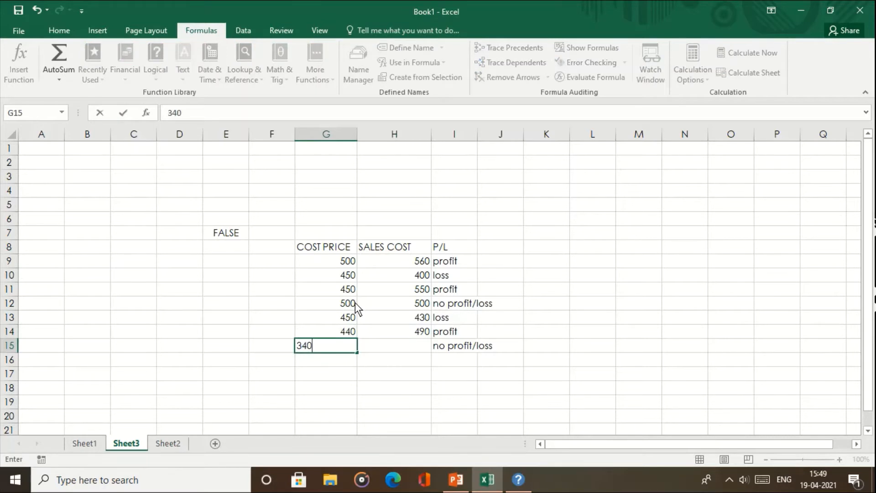
key("Tab")
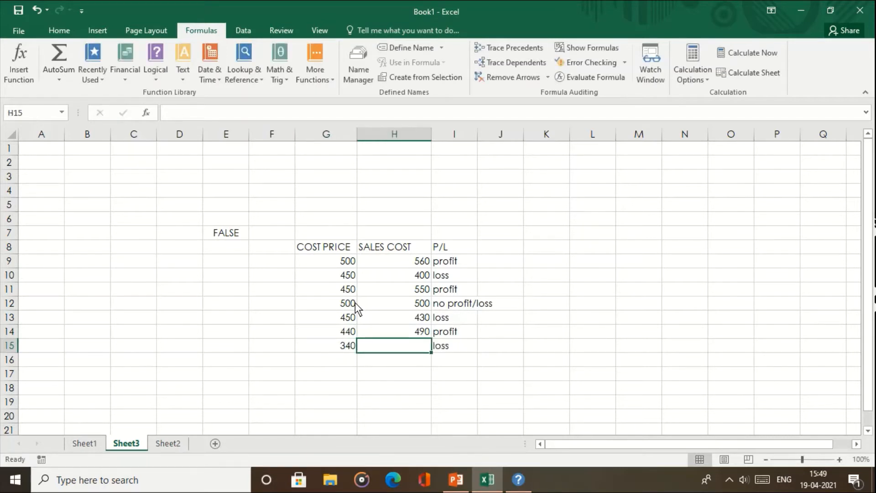
type("340")
key("Return")
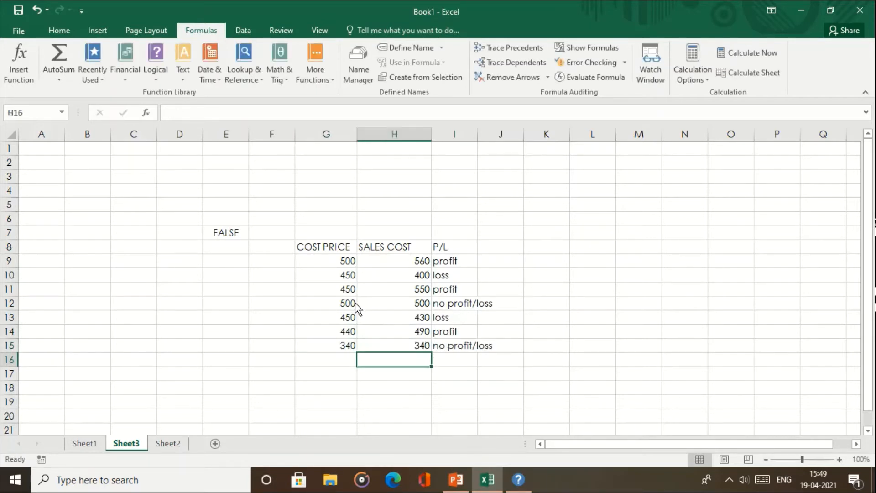
key("Up")
key("Up")
key("Up")
key("Up")
key("Up")
key("Up")
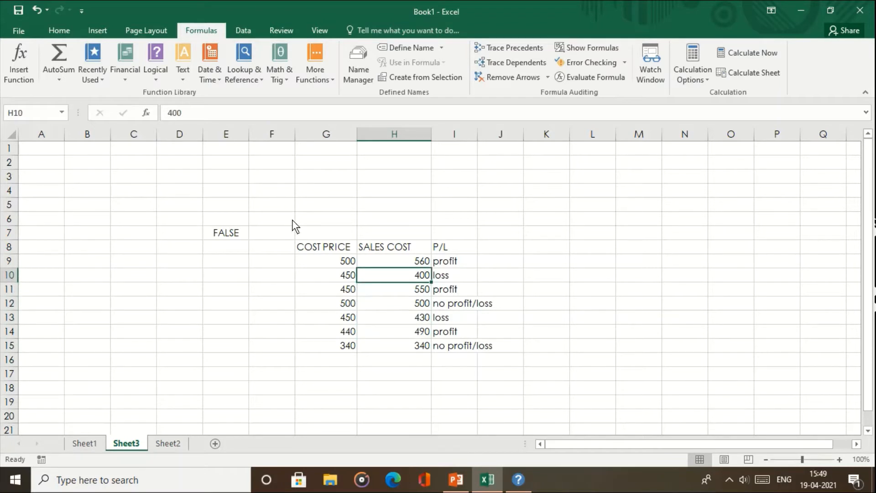
Clear the cost, sales and P/L table in G8:J17 and the AND formula in E7
left_click_drag(297, 250, 494, 368)
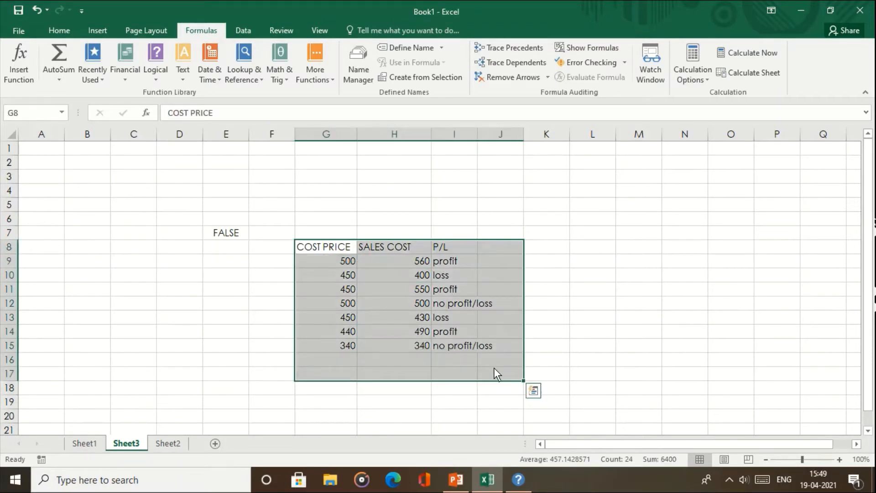
key("Delete")
left_click(220, 229)
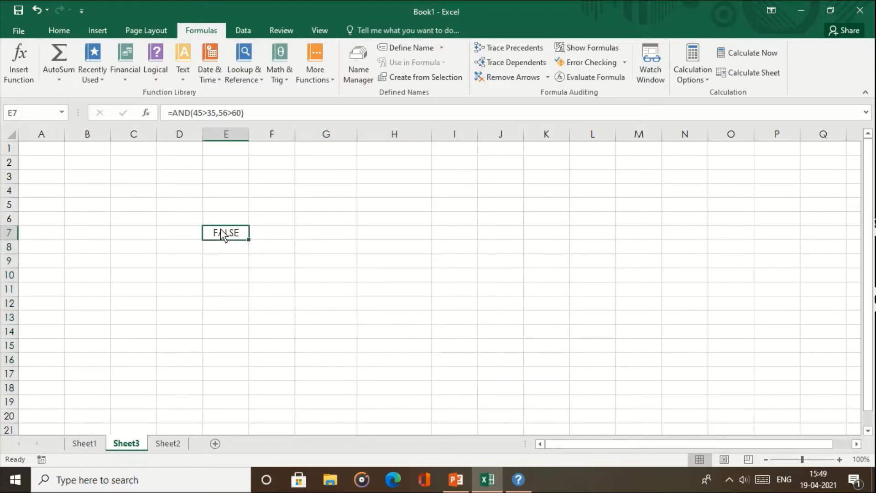
key("Delete")
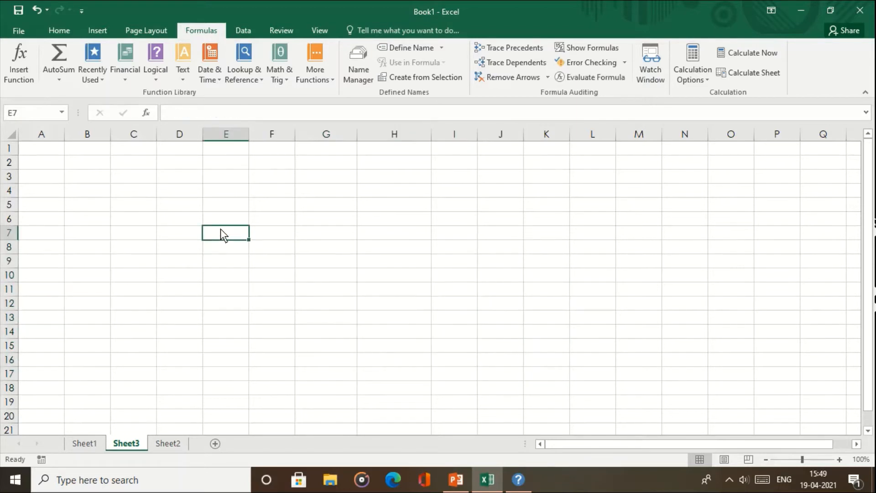
Check the description of the IFERROR logical function and enter =IFERROR(50/0,"division error") in E7
left_click(155, 81)
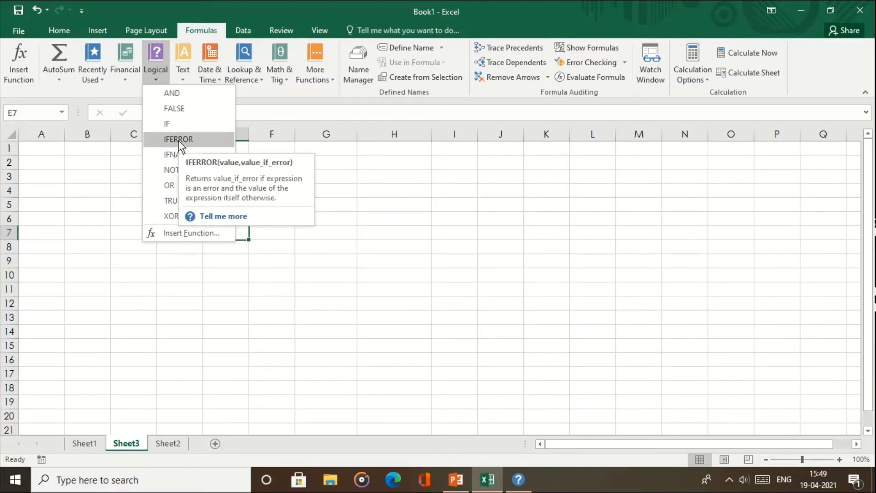
mouse_move(180, 143)
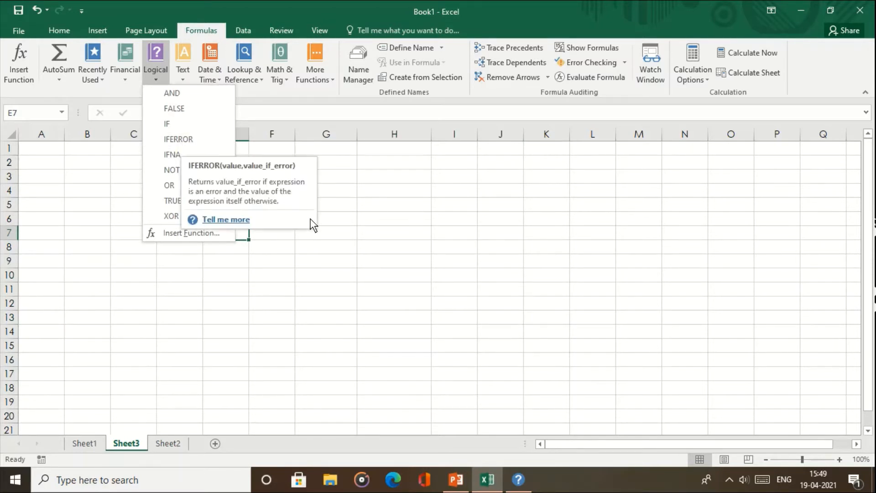
left_click(310, 219)
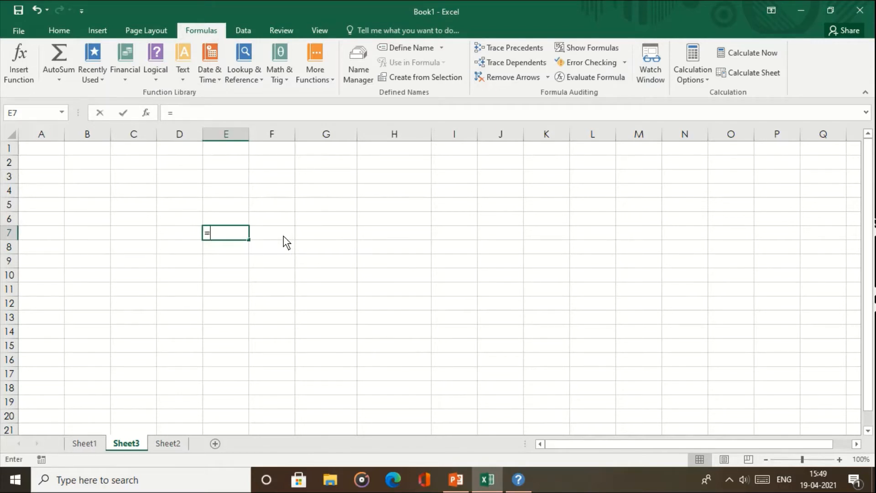
type("=IF")
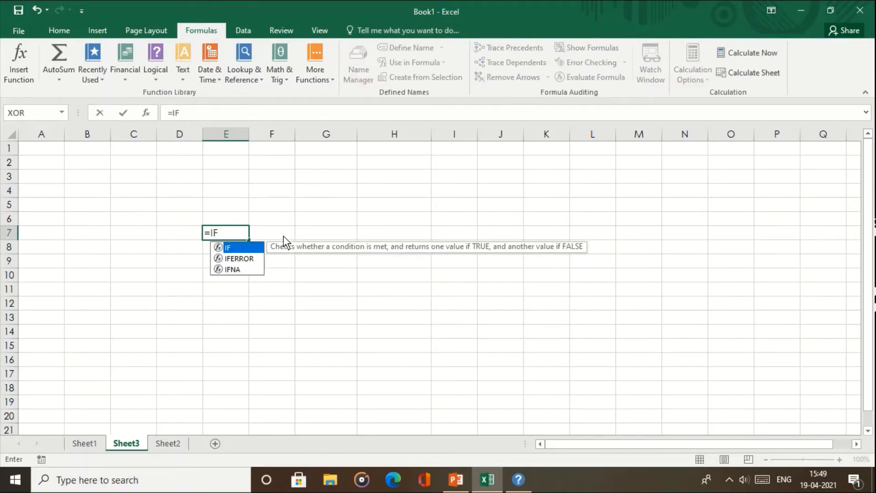
type("error")
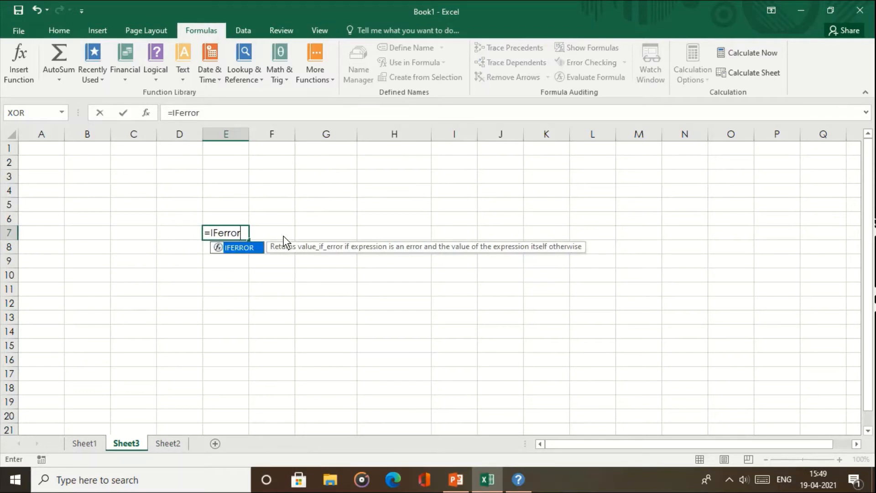
key("BackSpace")
key("BackSpace")
key("BackSpace")
key("BackSpace")
key("BackSpace")
type("ERROR(")
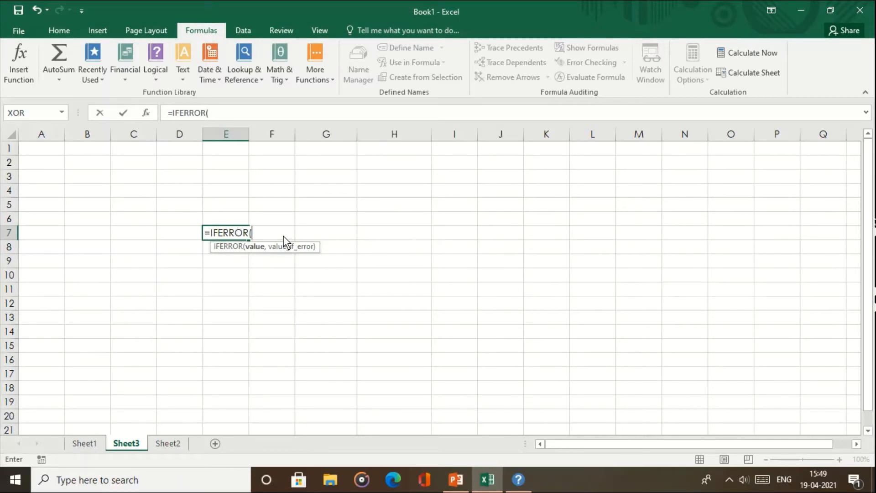
type("50/0,")
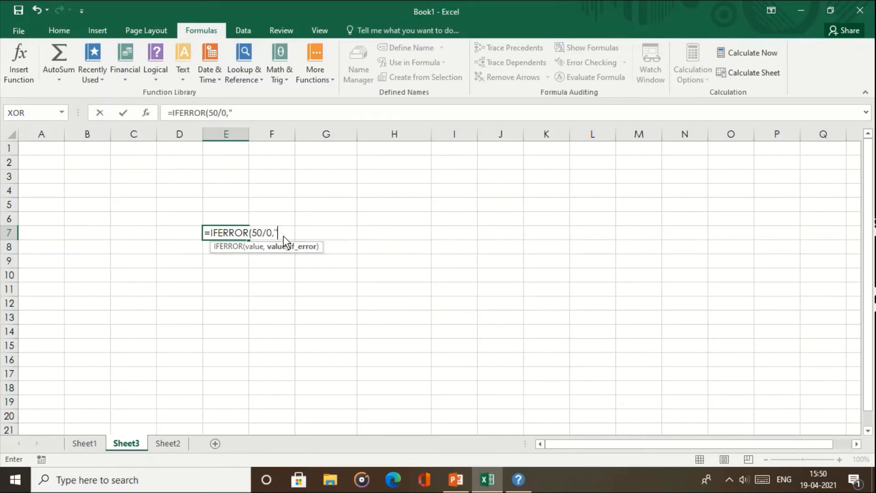
type("\"division error\")")
key("Return")
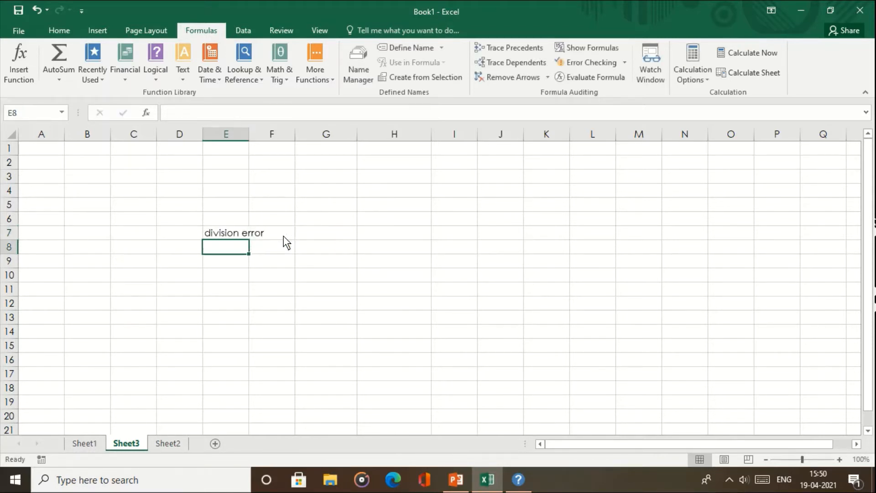
Change the divisor in E7's IFERROR formula to 6, giving =IFERROR(50/6,"division error")
left_click(233, 234)
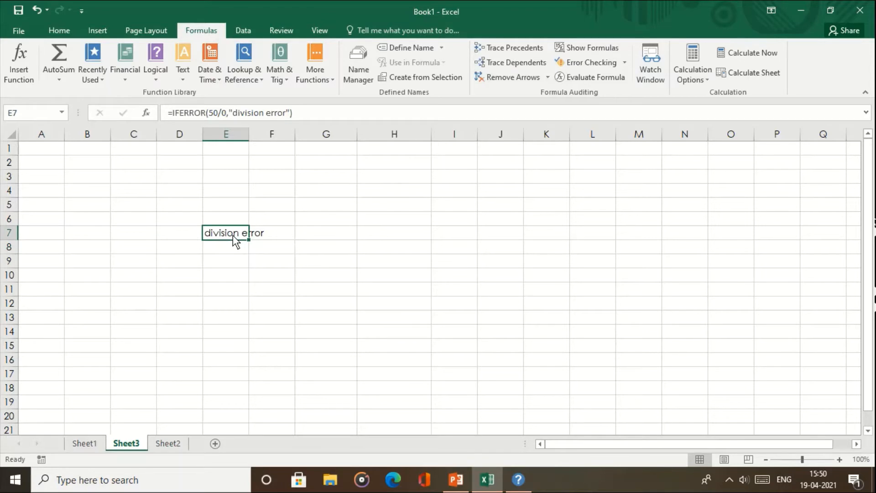
left_click(223, 112)
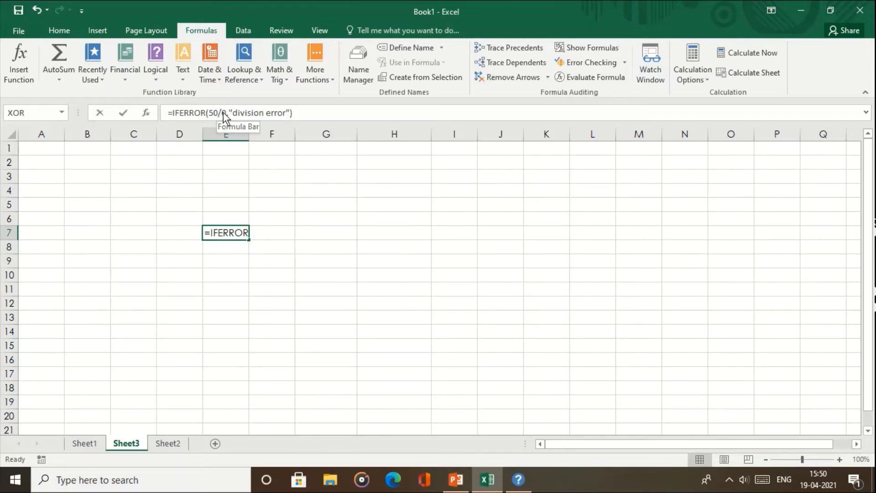
key("BackSpace")
type("6")
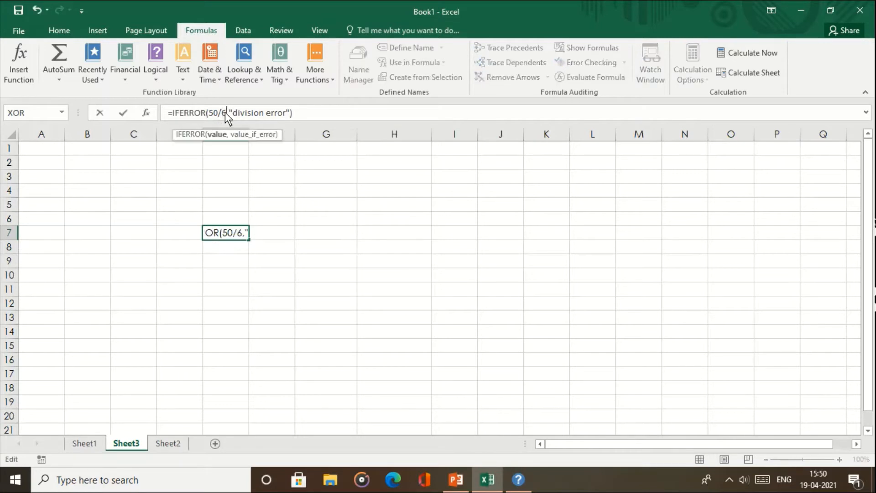
key("Return")
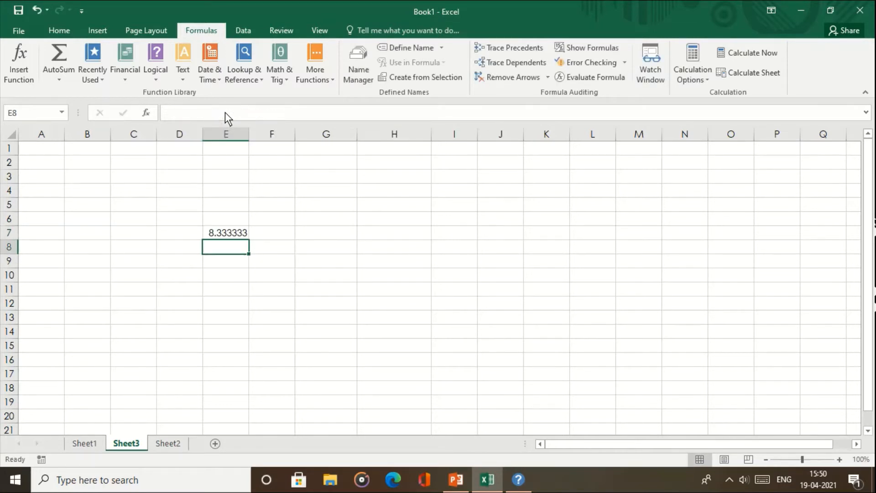
Set the divisor in E7's IFERROR formula back to 0
left_click(237, 234)
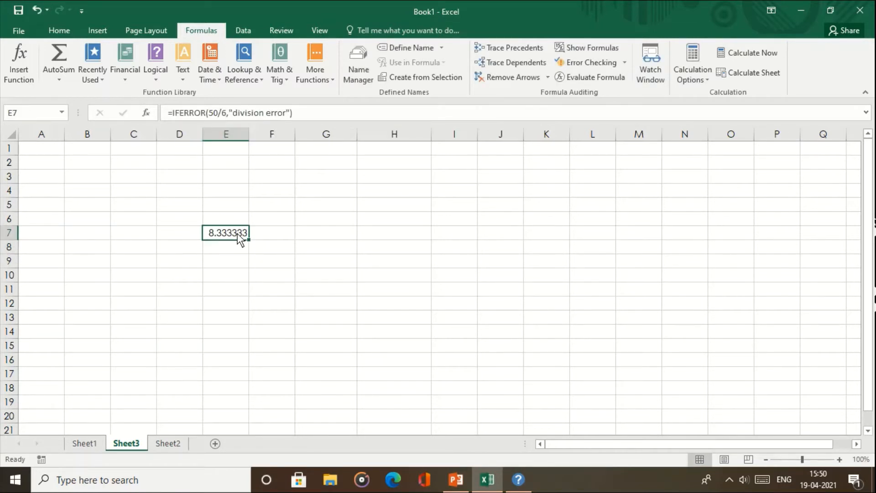
left_click(226, 114)
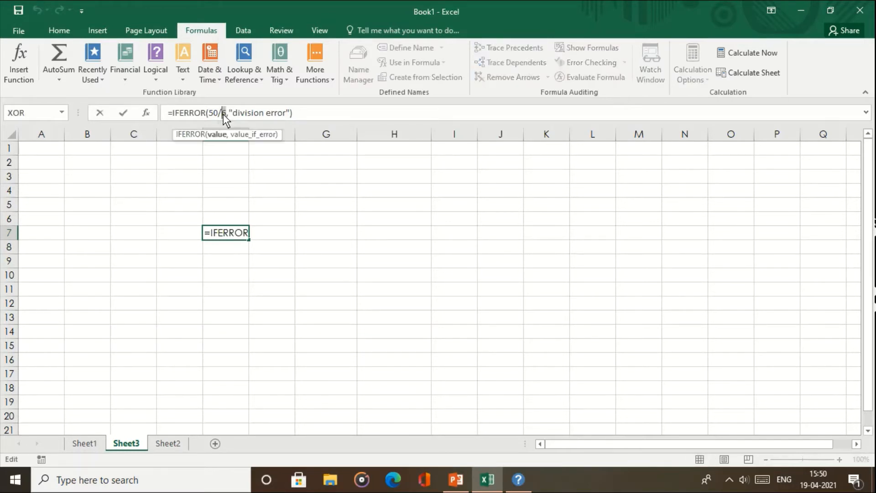
key("Delete")
type("0")
key("Return")
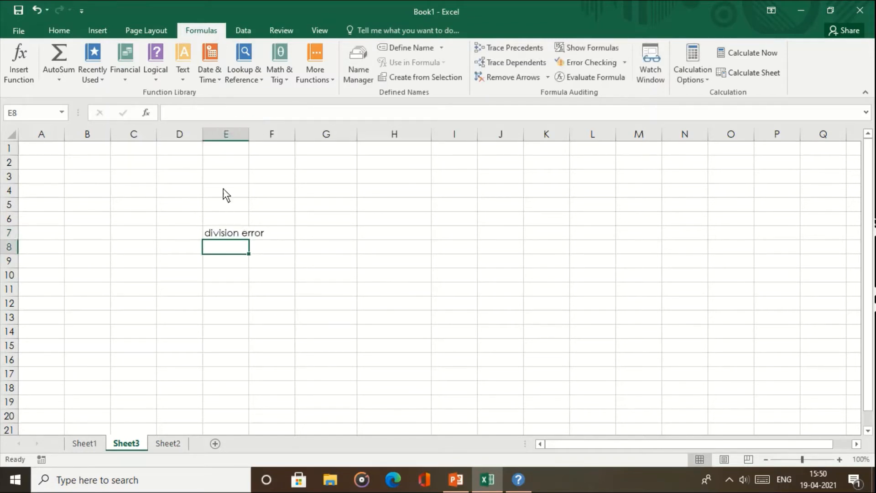
Clear the formula from E7 and enter 500 in C5 and 40 in D5
left_click(224, 231)
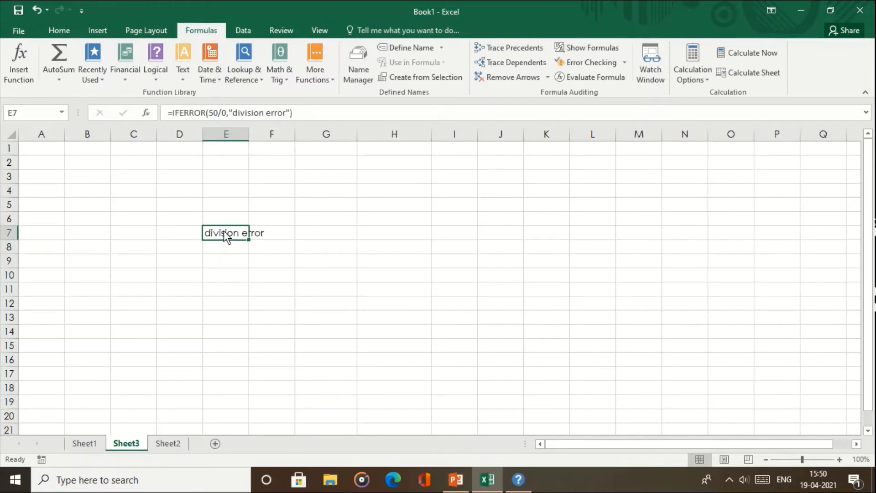
key("Delete")
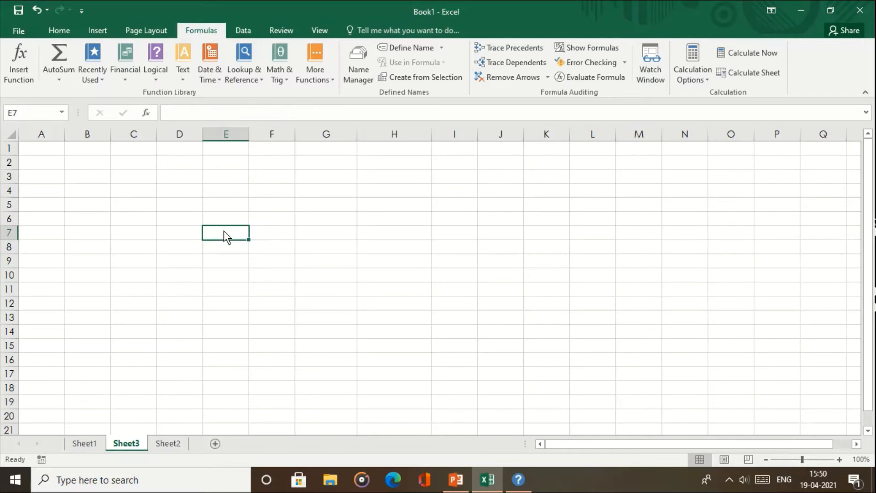
left_click(146, 206)
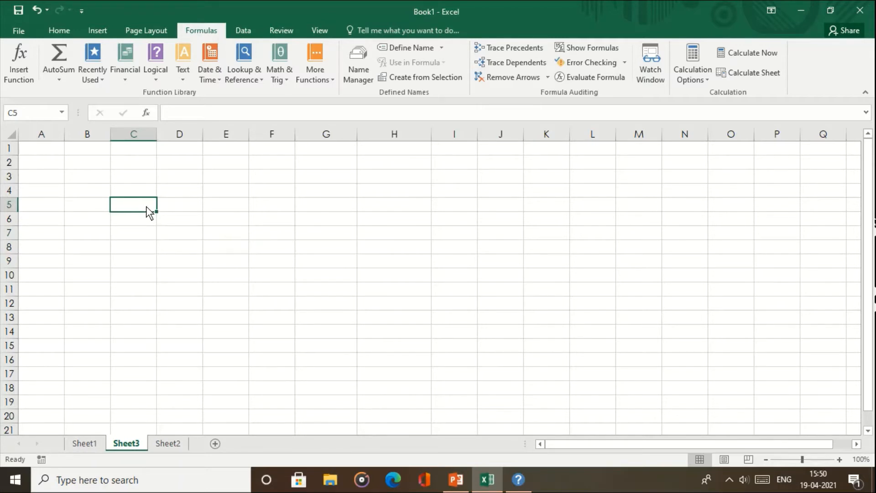
type("500")
key("Tab")
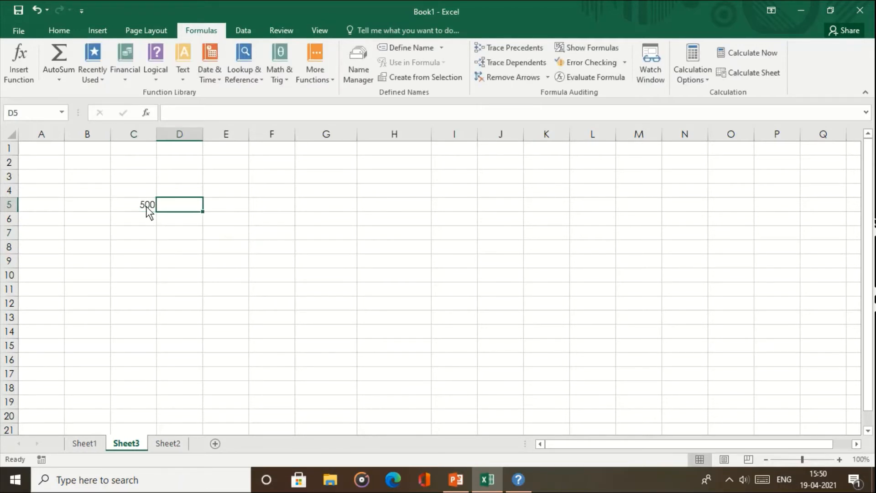
type("40")
key("Tab")
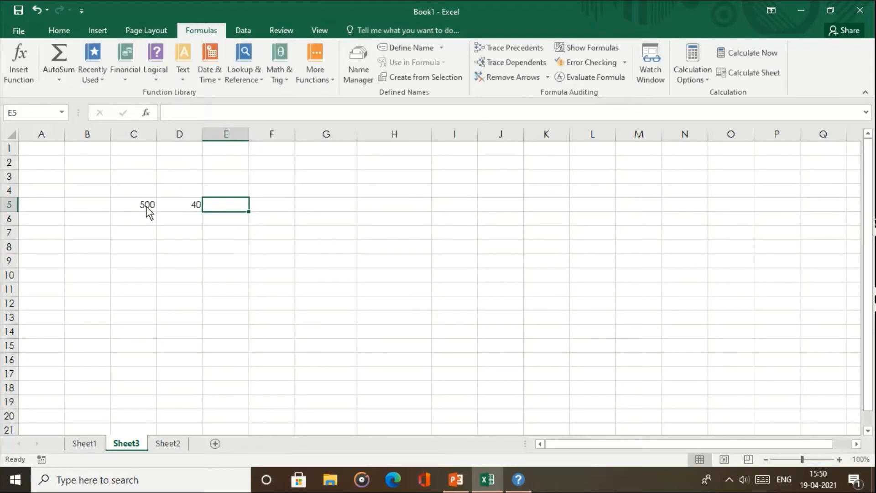
Enter the formula =IFERROR(C5/D5,"division error") in E5
type("=IFER")
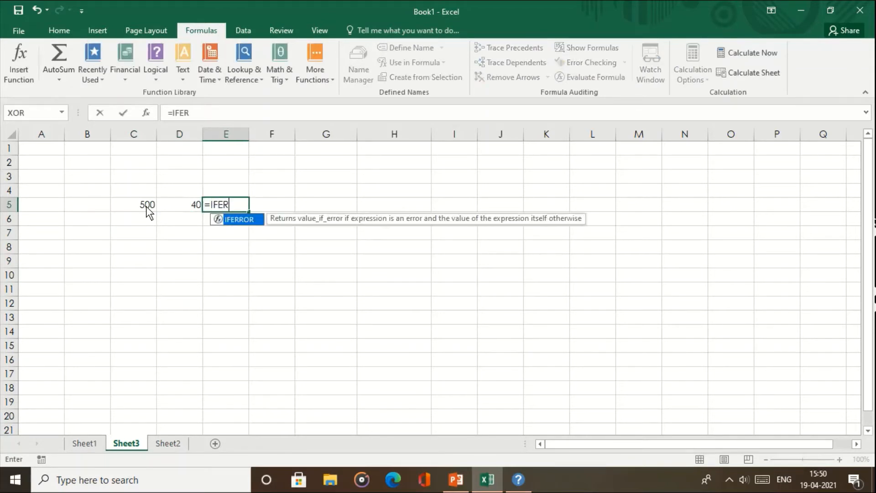
type("ROR(")
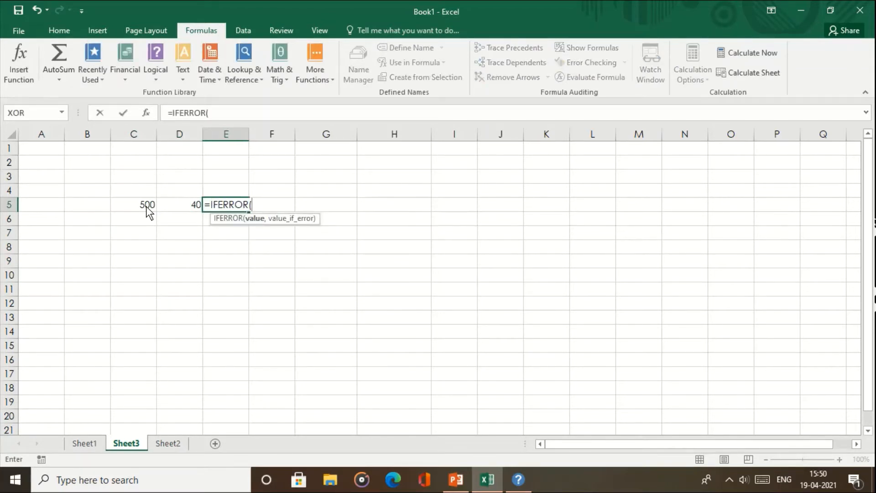
left_click(154, 208)
type("/")
left_click(190, 206)
type(",\"division error\")")
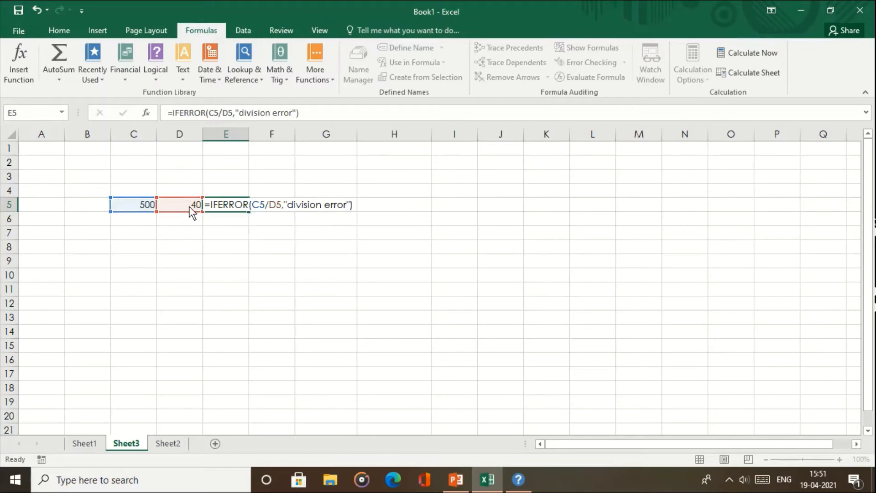
key("Return")
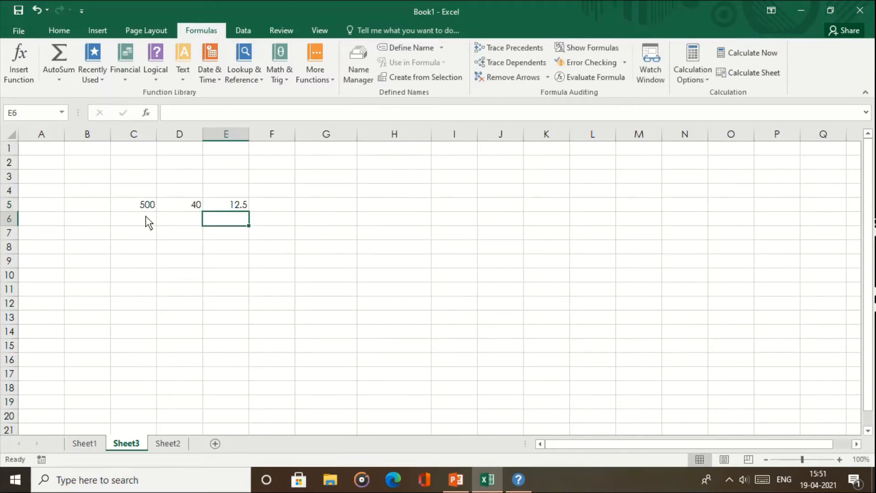
Change the divisor in D5 to 0 to test the IFERROR formula
left_click(174, 208)
type("0")
key("Return")
Set the divisor in D5 to 10
left_click(174, 208)
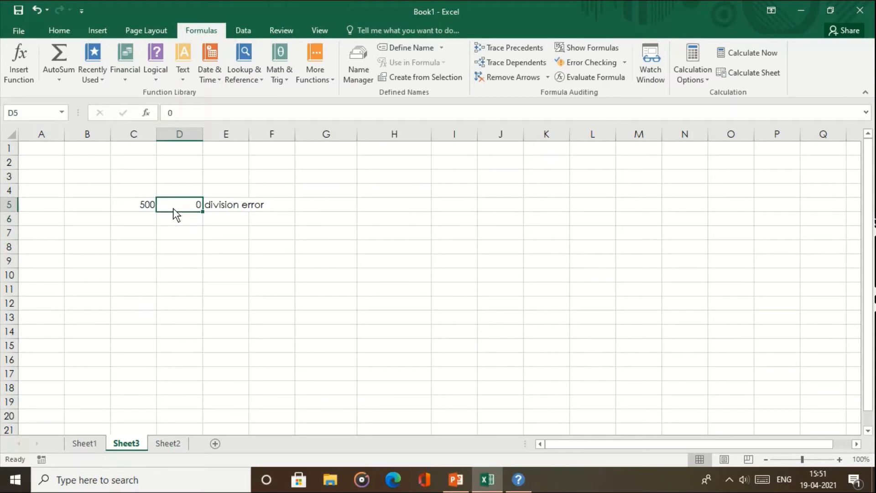
type("10")
key("Return")
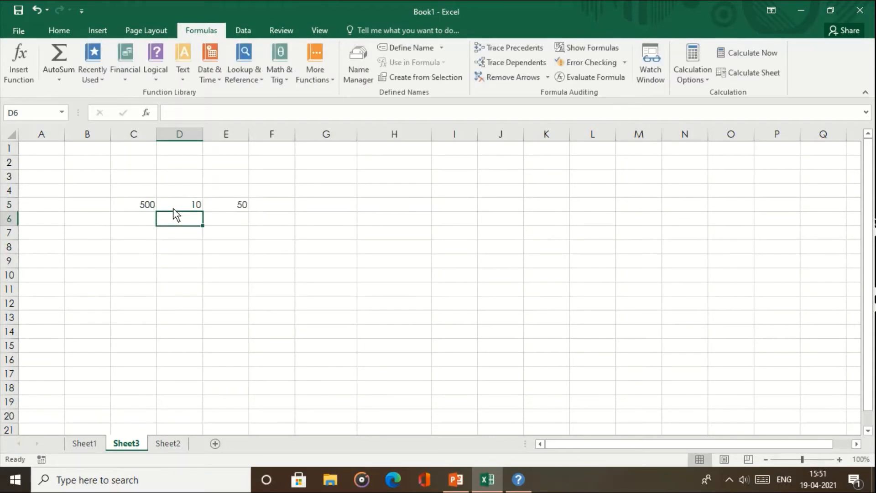
Replace the number in C5 with the non-numeric entry 50A to test the IFERROR formula
key("Left")
key("Up")
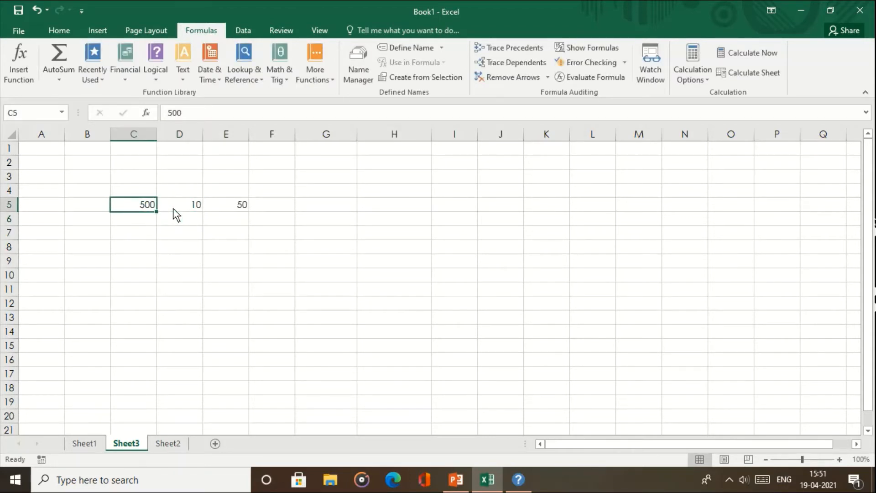
type("50A")
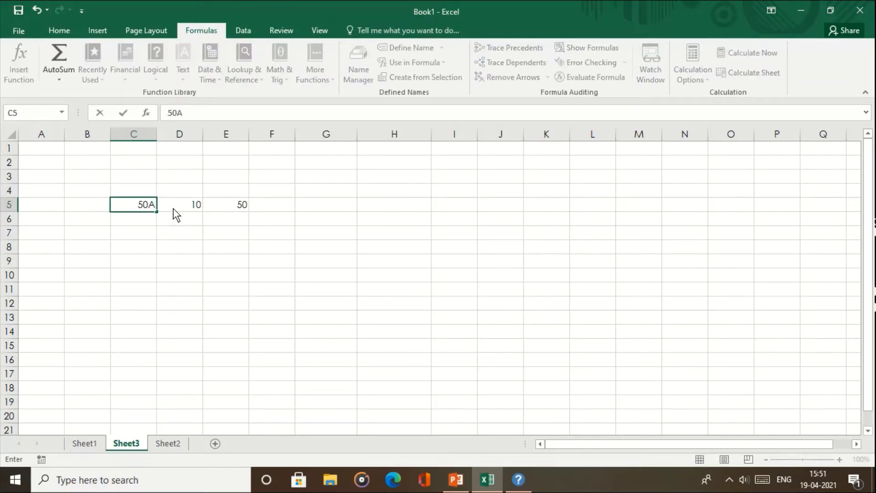
key("Return")
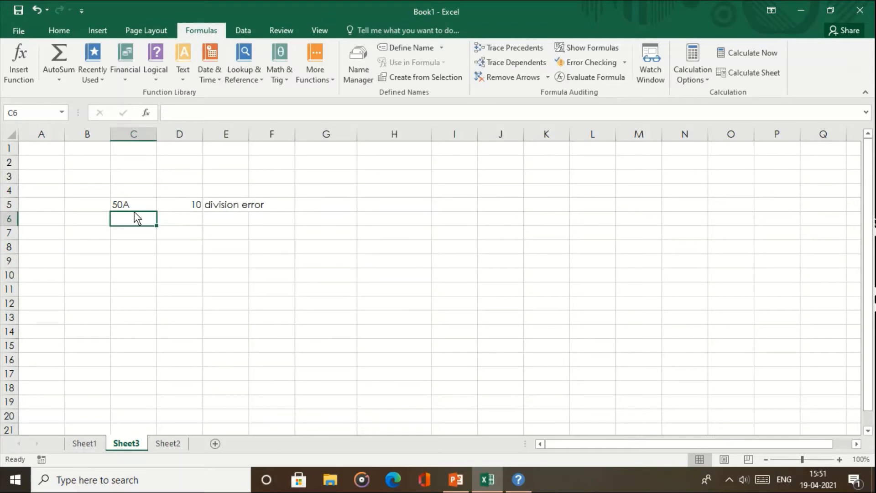
Set C5 to the number 50
left_click(133, 206)
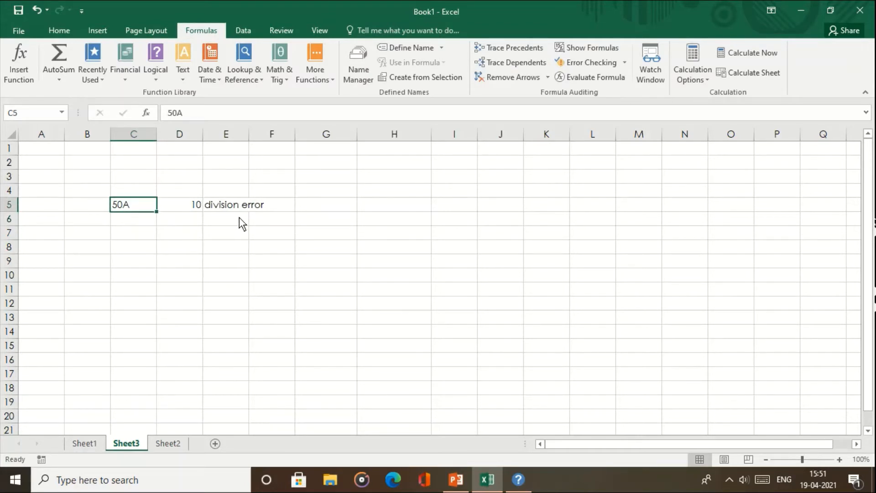
type("50")
key("Return")
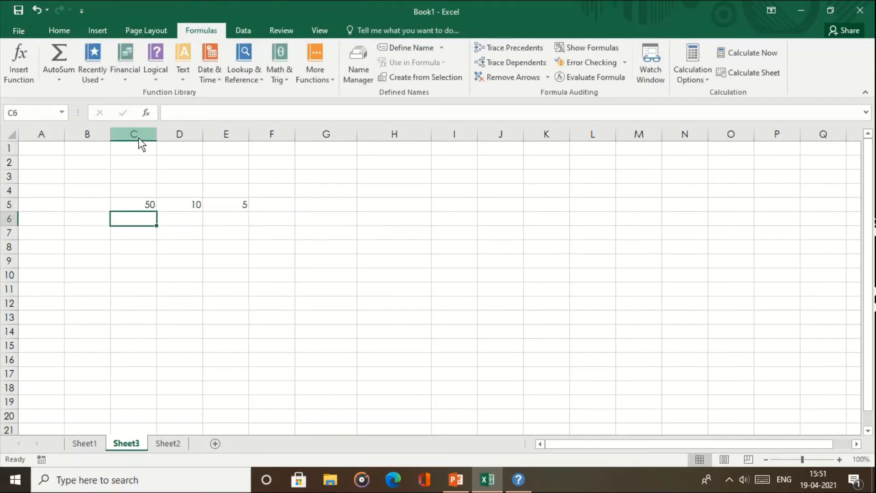
Enter the heading VALUE in G9 and the numbers 50, 60, 70, 80 and 90 in G10:G14
left_click(154, 76)
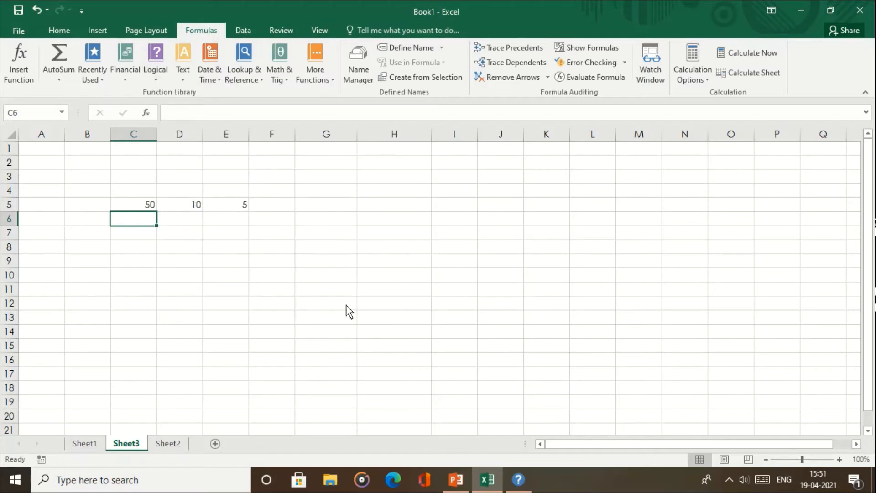
left_click(318, 265)
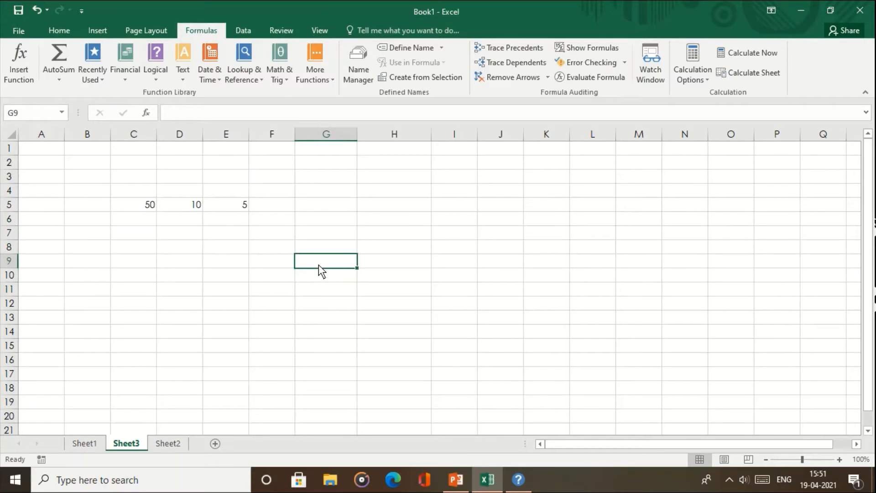
type("VALUE")
key("Return")
type("50")
key("Return")
type("60")
key("Return")
type("70")
key("Return")
type("80")
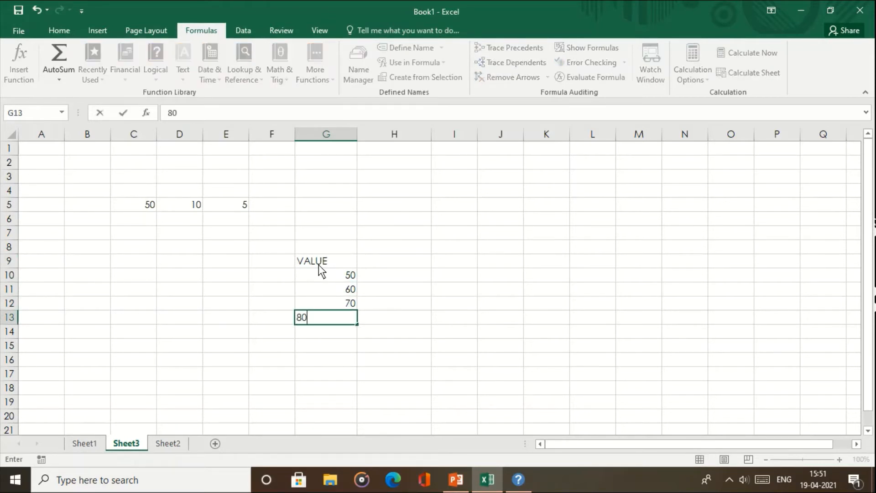
key("Return")
type("90")
key("Return")
Enter the heading CHECK in I9, in the same row as the VALUE heading
key("Down")
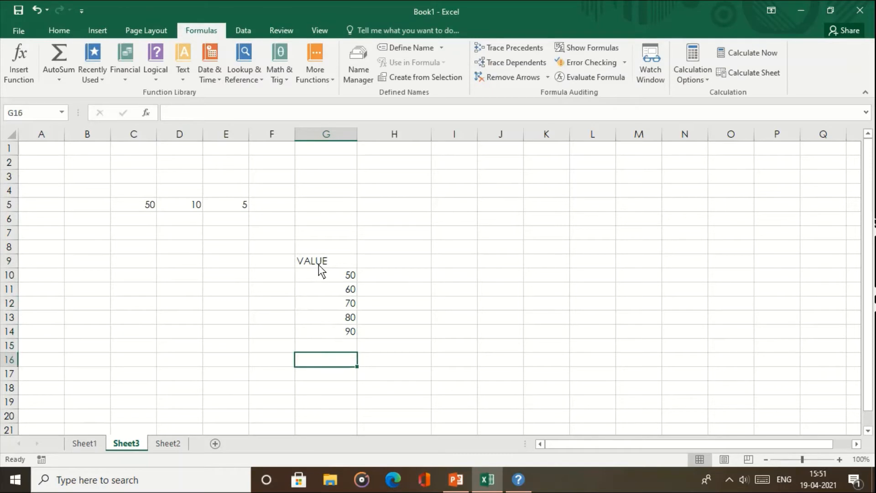
key("Right")
key("Up")
key("Up")
key("Up")
key("Up")
key("Up")
key("Up")
key("Up")
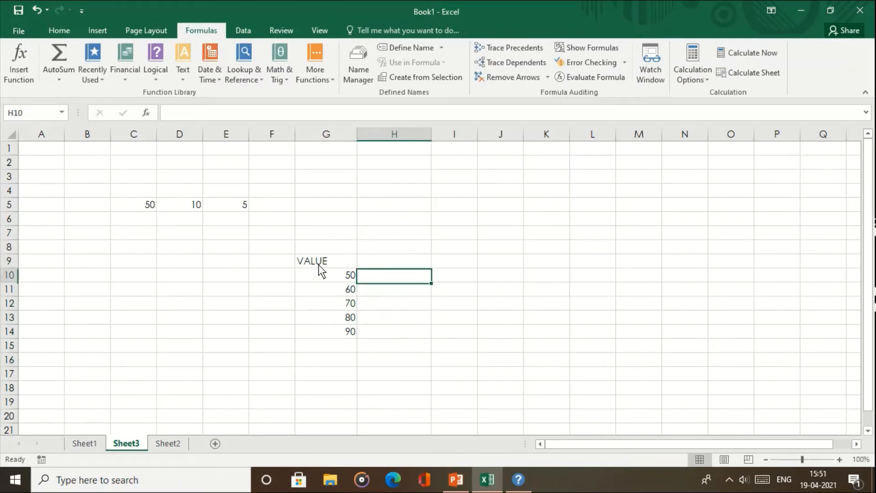
key("Right")
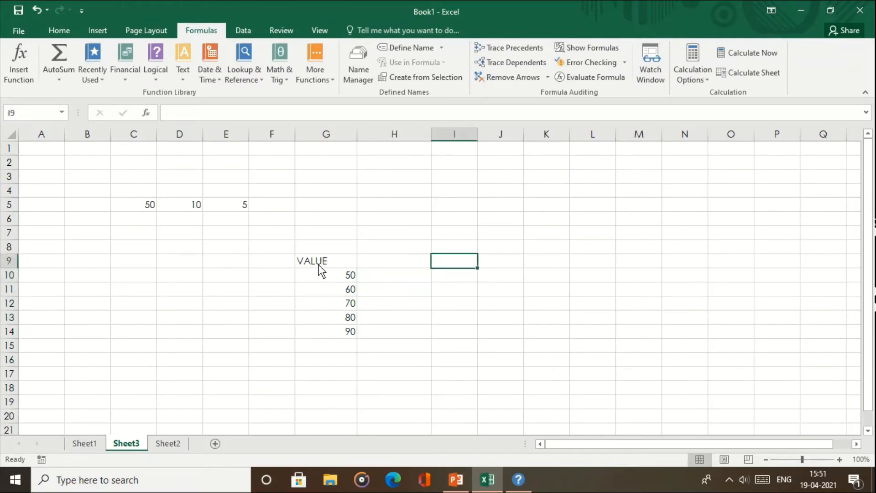
type("CHECK")
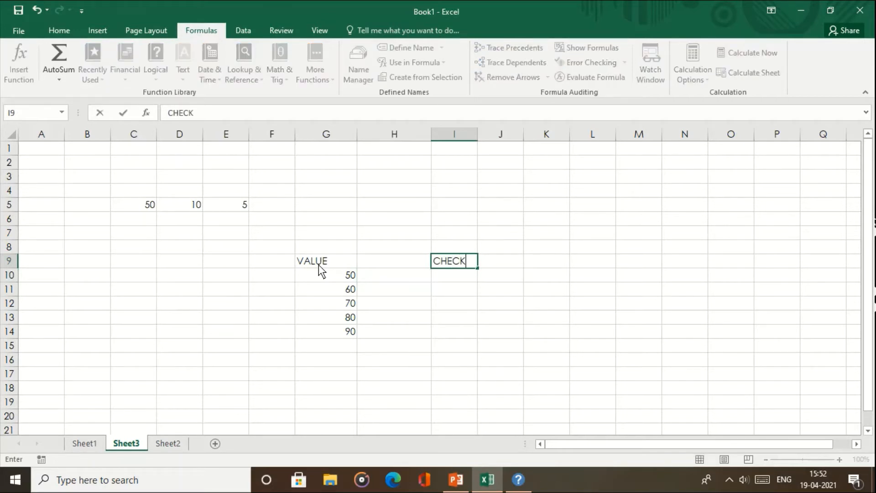
key("Return")
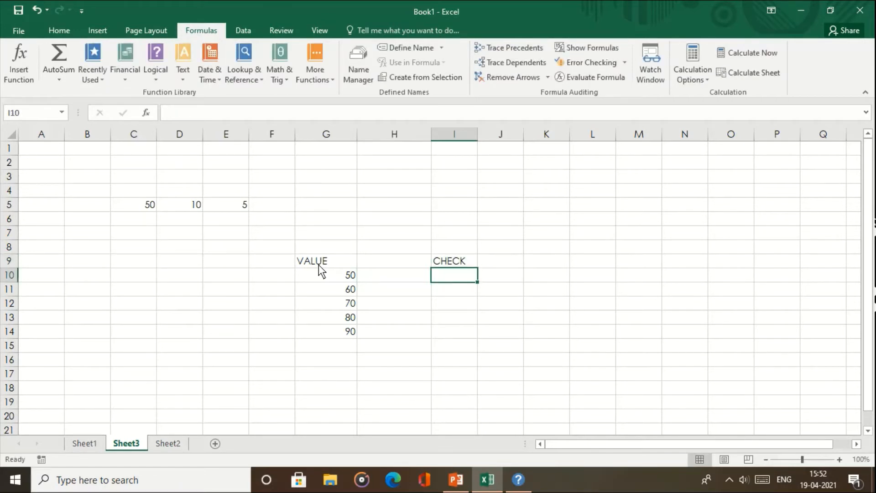
Start an IFNA formula in I10 with MATCH(G12,G10:G14,0) as its value, using an exact match
type("=IF")
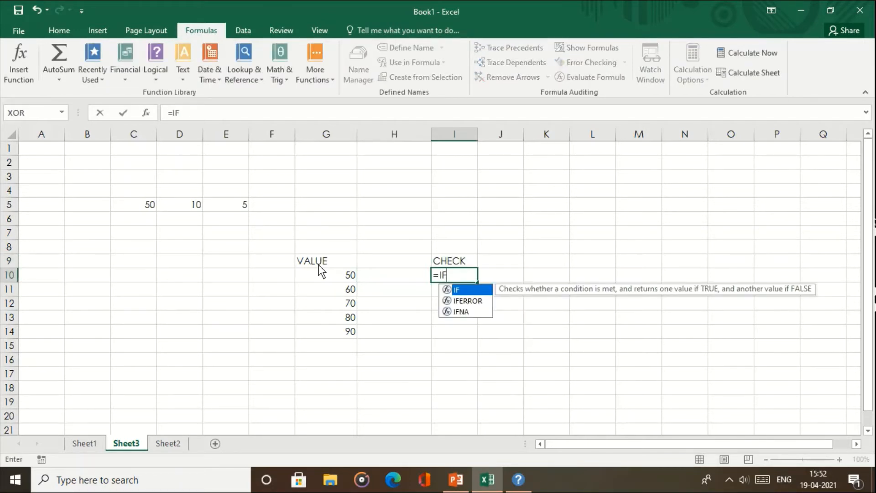
type("NA(")
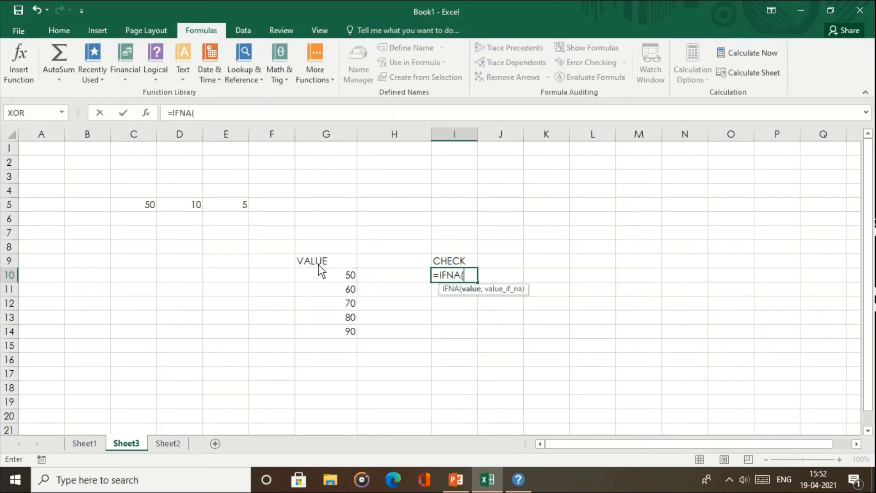
type("G970")
type(",")
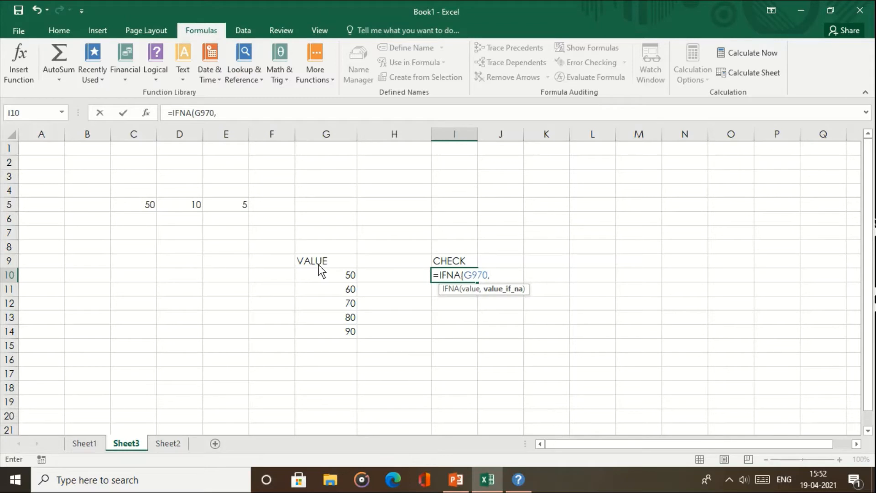
key("BackSpace")
key("BackSpace")
key("BackSpace")
key("BackSpace")
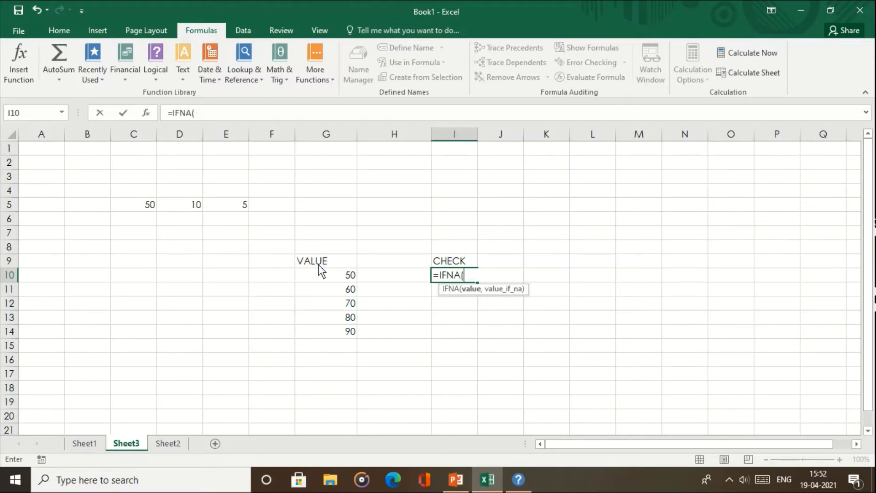
type("MATCH(")
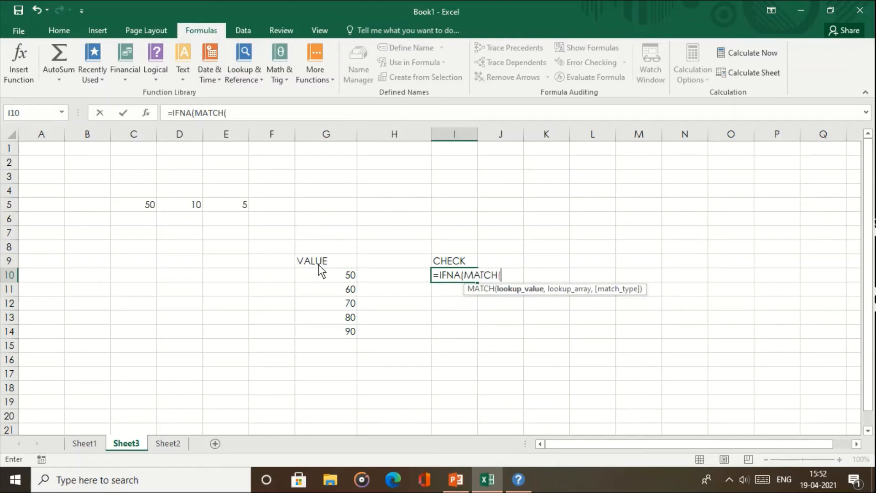
left_click(348, 305)
type(",")
left_click_drag(351, 275, 353, 327)
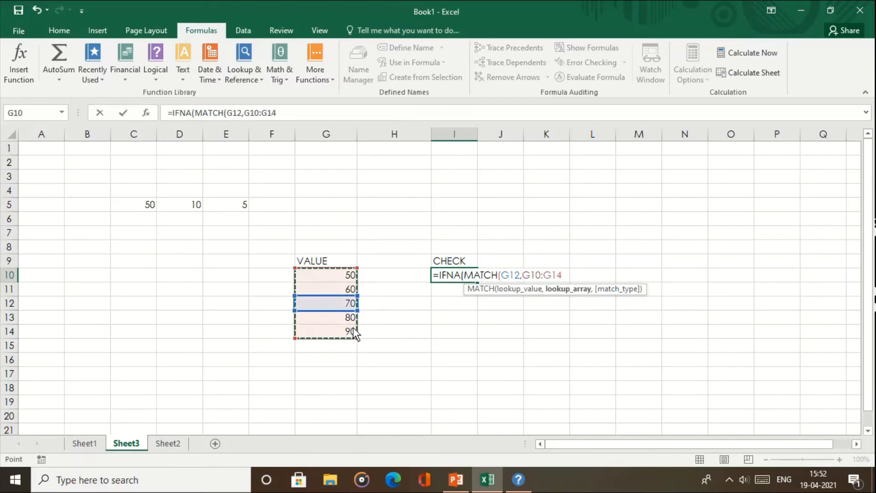
type(",")
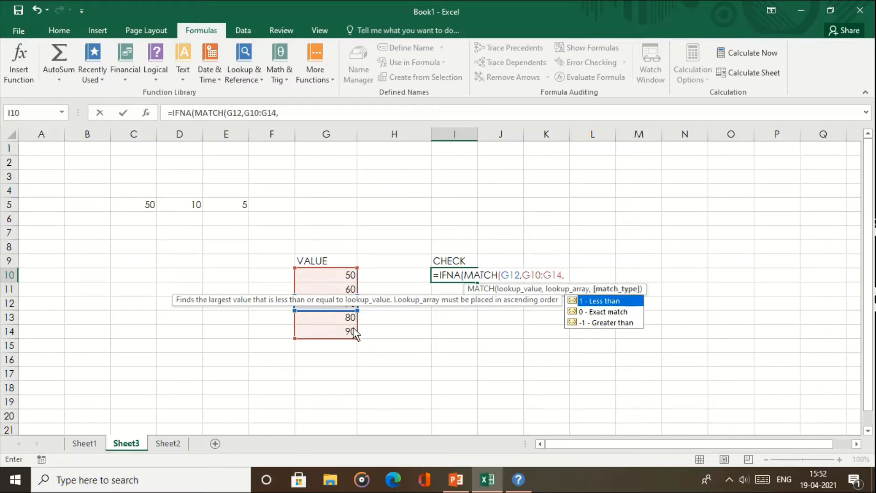
type("0)")
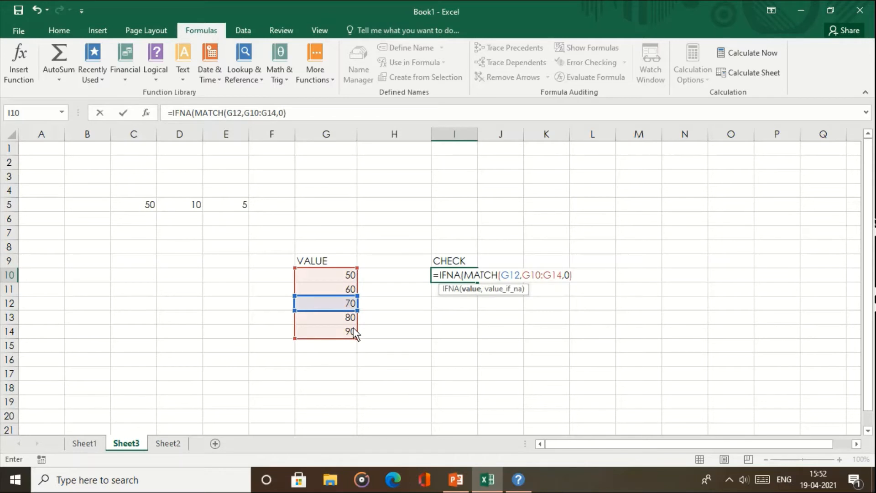
Complete the IFNA formula in I10 with "not in list" as the text returned for an N/A result
type(",")
type("\"")
type("error")
key("BackSpace")
key("BackSpace")
key("BackSpace")
key("BackSpace")
key("BackSpace")
type("not in list\")")
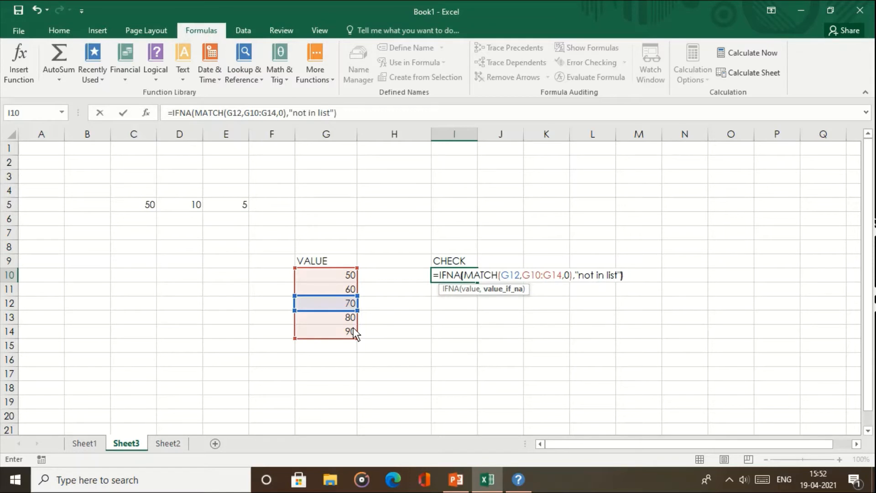
key("Return")
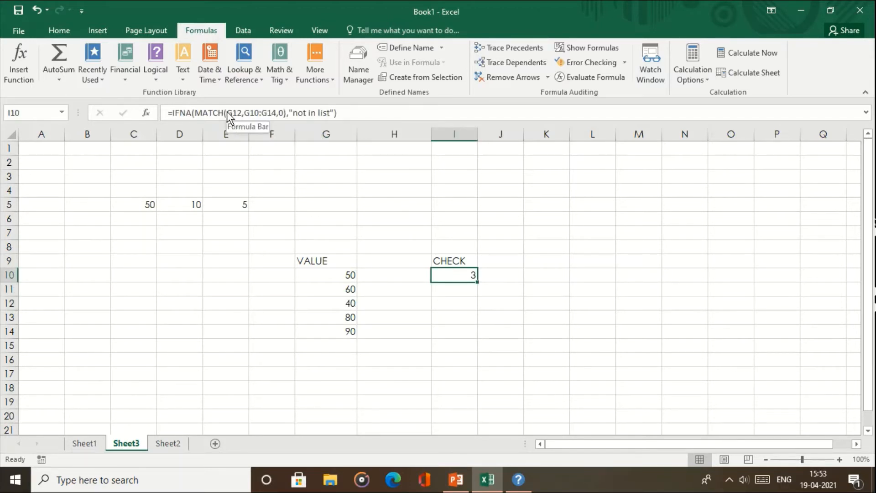
Replace the MATCH lookup value G12 in the I10 formula with the number 80
left_click(231, 112)
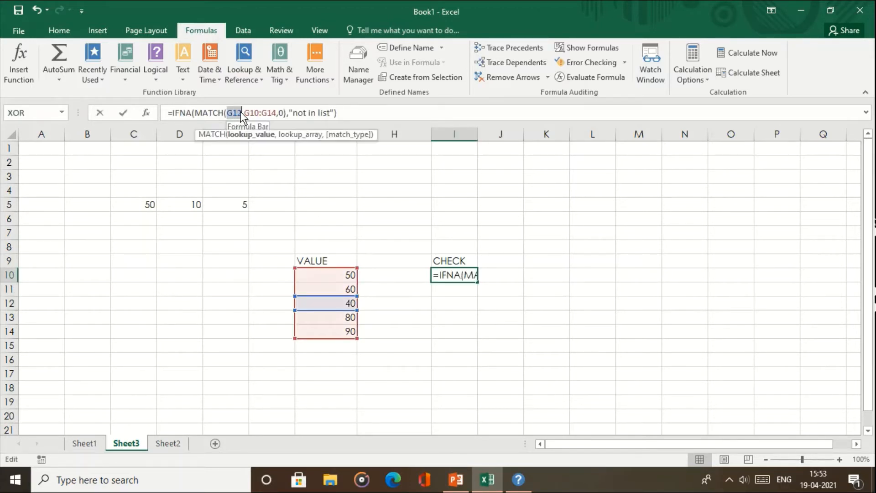
type("80")
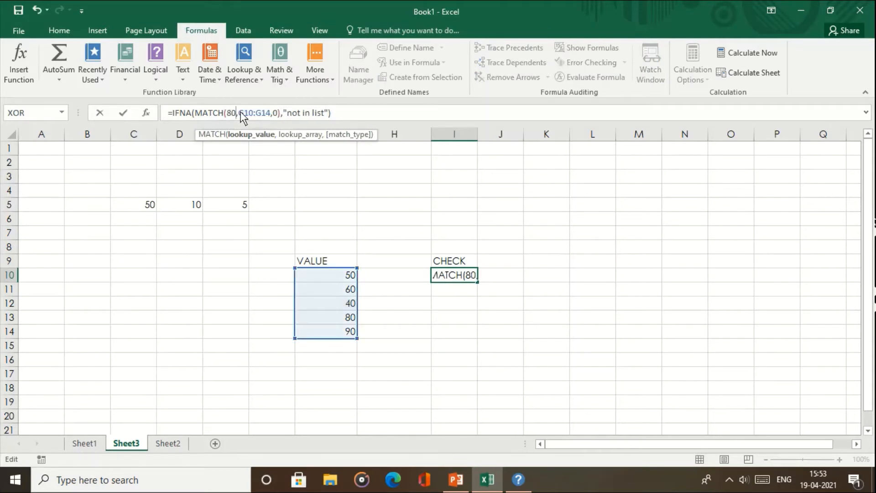
key("Return")
key("Up")
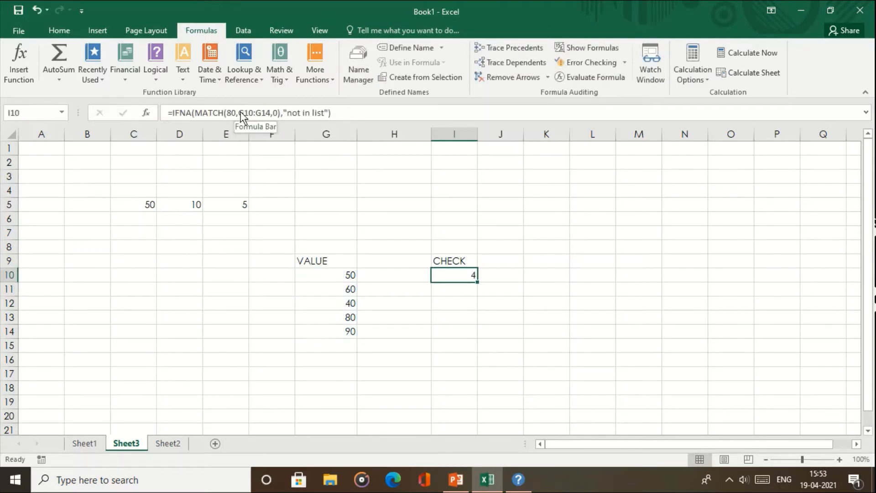
Set the MATCH lookup value in the I10 formula to 86, a number missing from the VALUE list
left_click(228, 113)
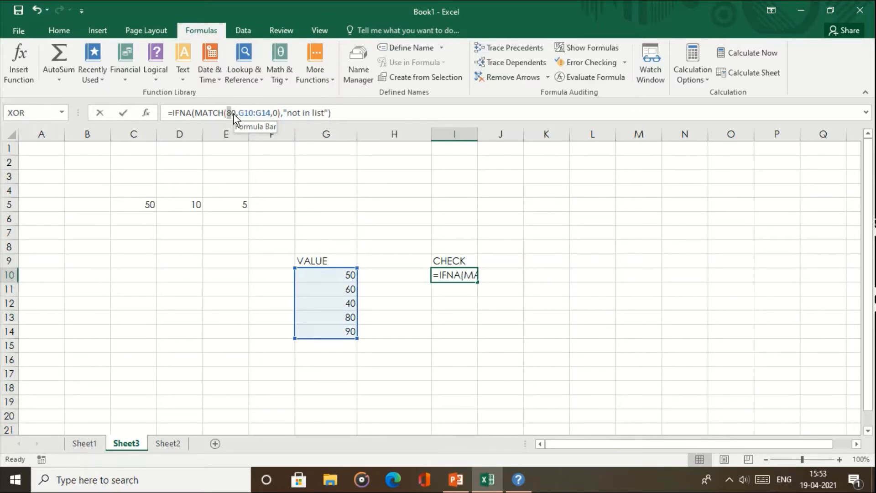
key("BackSpace")
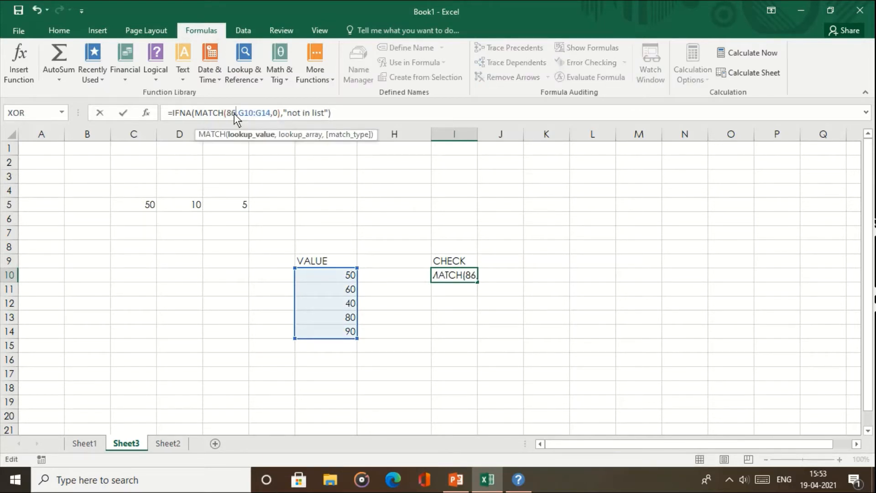
key("Return")
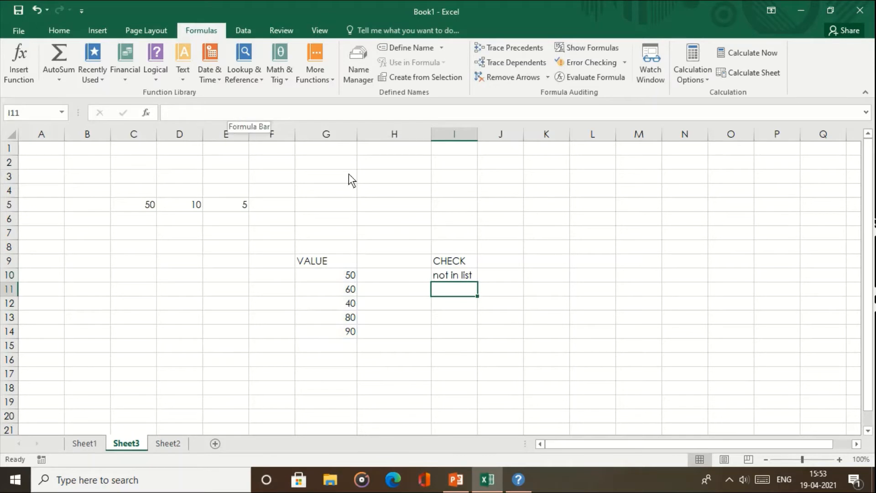
left_click(458, 276)
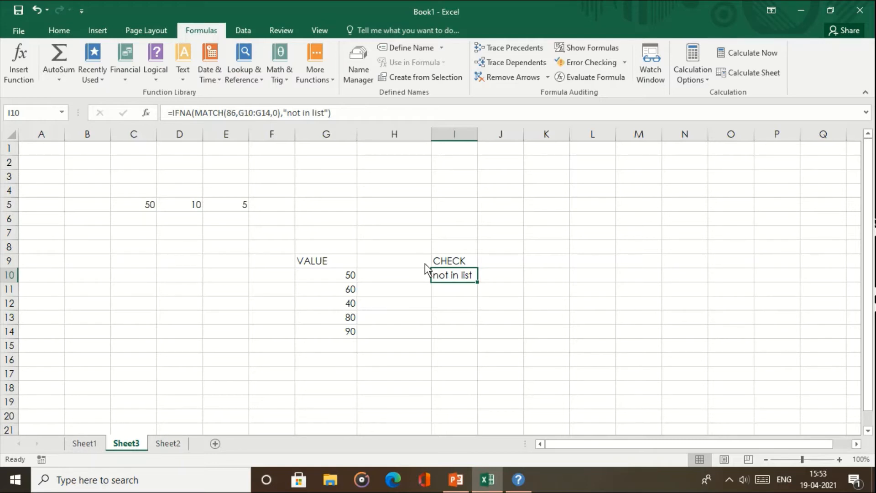
Review the available logical functions and enter the logical value TRUE in M9
left_click(153, 80)
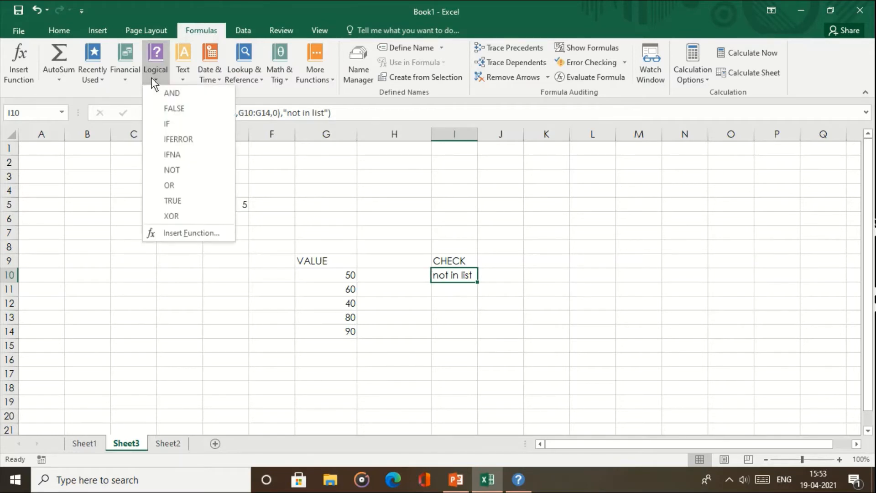
left_click(184, 347)
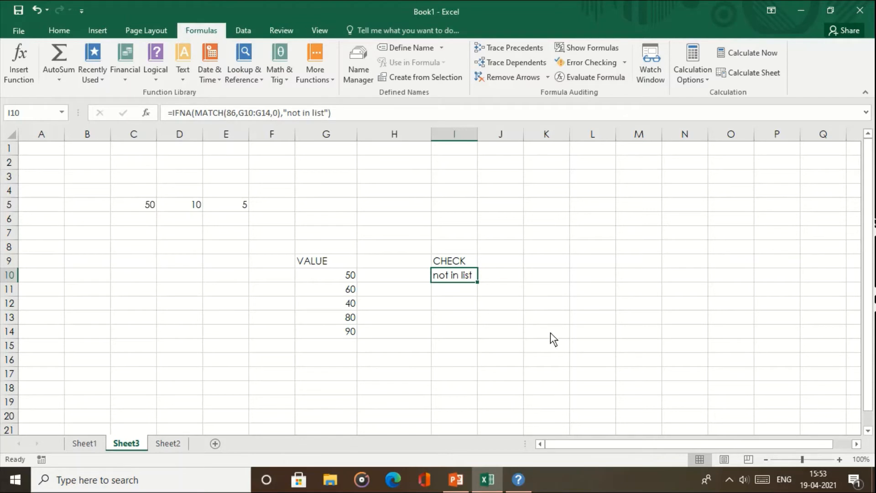
left_click(641, 265)
type("TRUE")
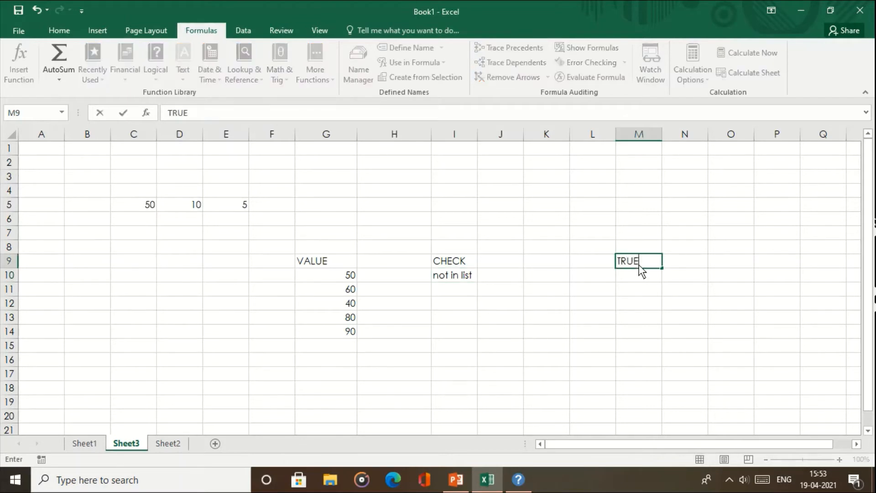
key("ctrl+Return")
Enter the formula =NOT(M9) in N9 to reverse the logical value beside it
key("Right")
type("=")
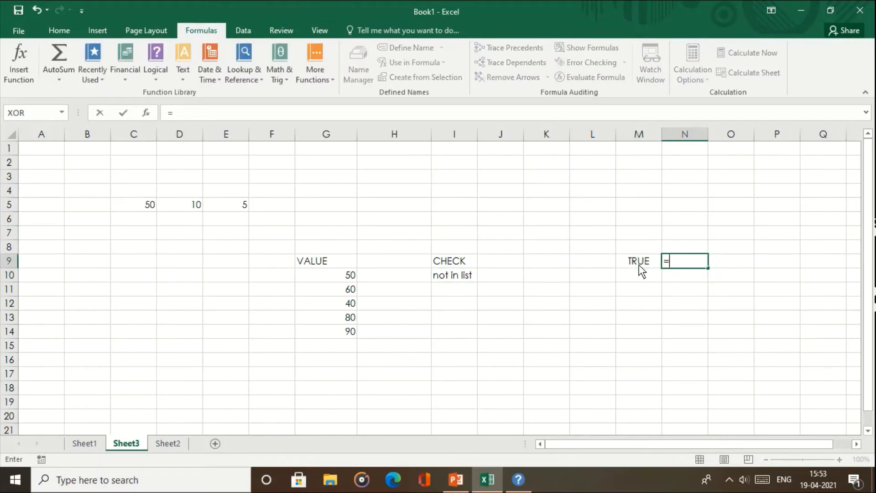
type("NOT(")
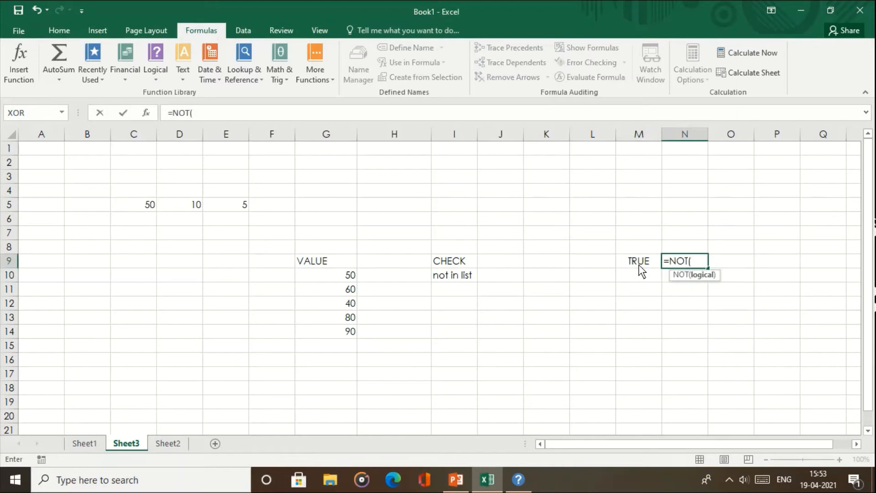
left_click(636, 258)
type(")")
key("Return")
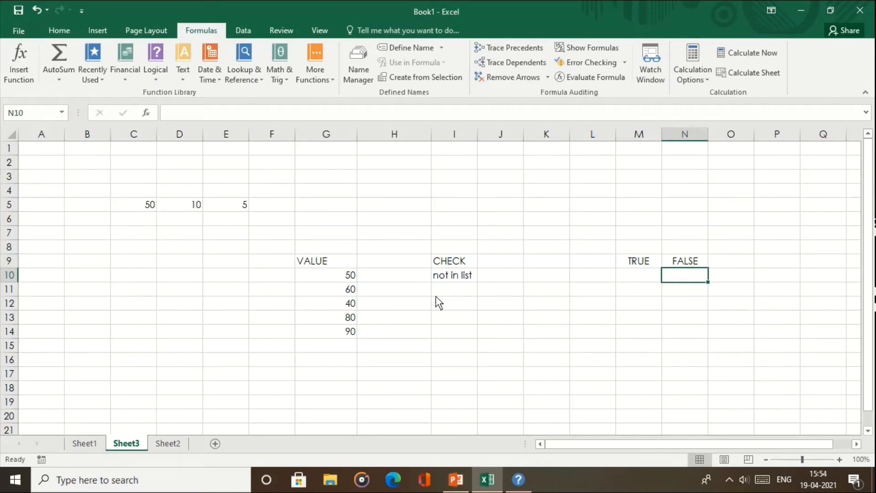
Check the description of the OR function and enter the formula =OR(45>56,30<40) in B15
left_click(154, 82)
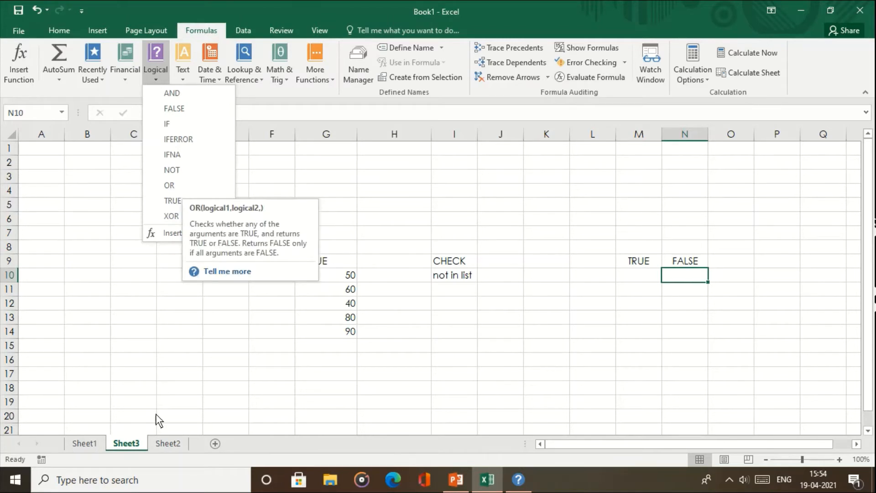
left_click(103, 342)
left_click(104, 342)
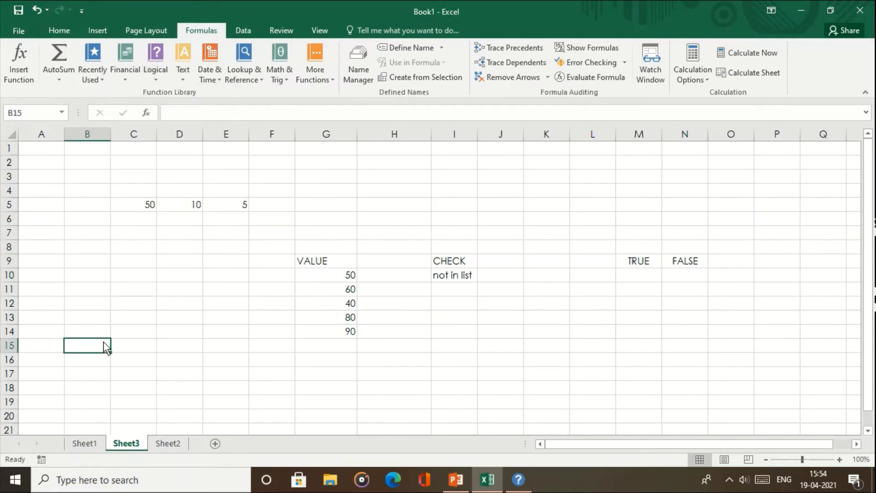
type("=OR(")
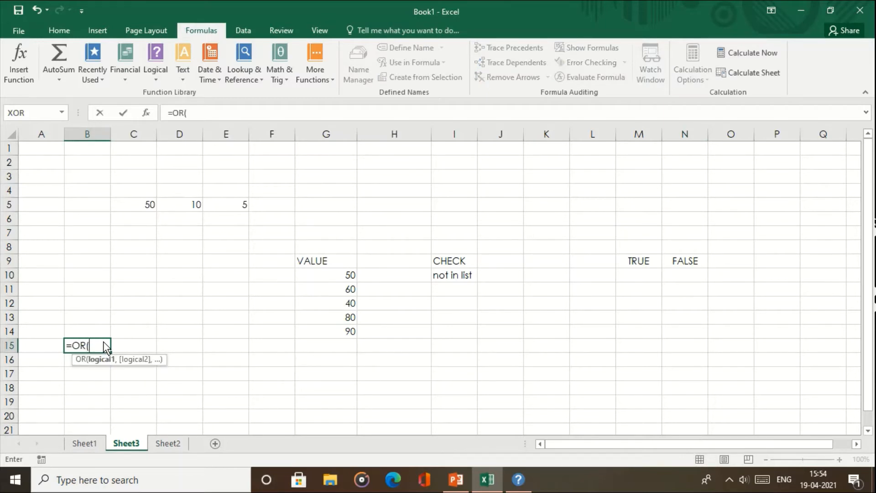
type("45>56,")
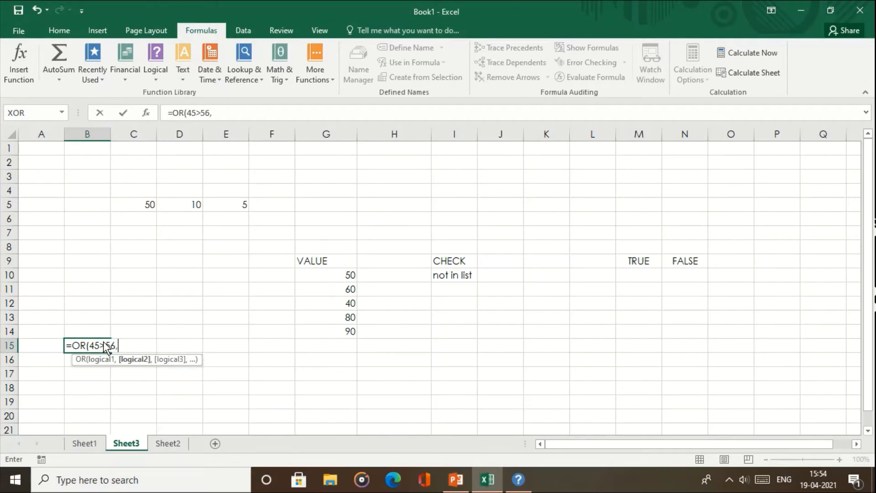
type("30<40)")
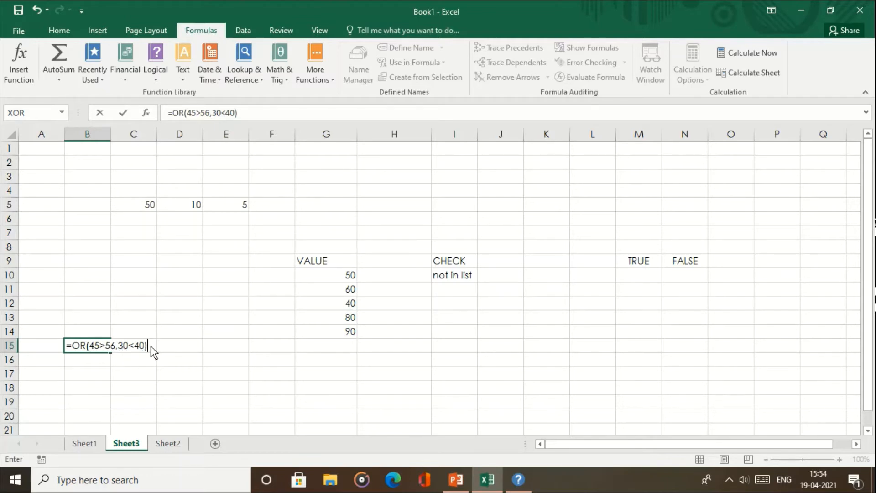
key("Return")
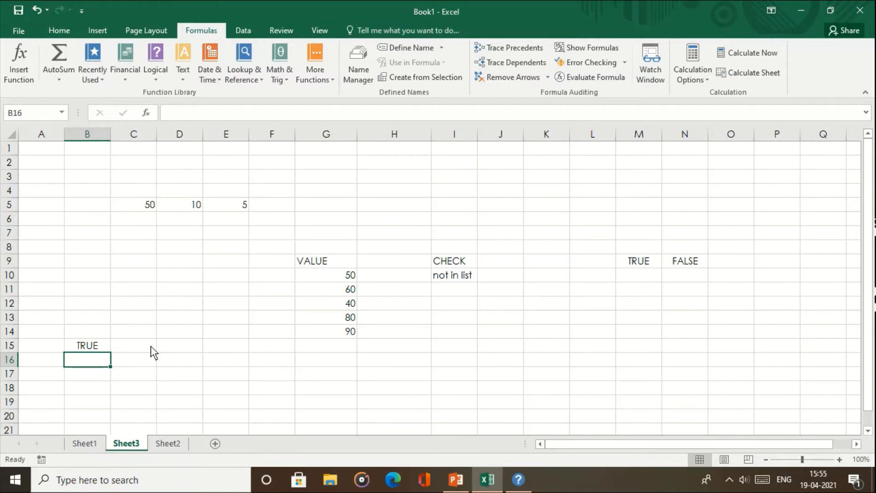
Enter the TRUE function without arguments in F19
left_click(186, 403)
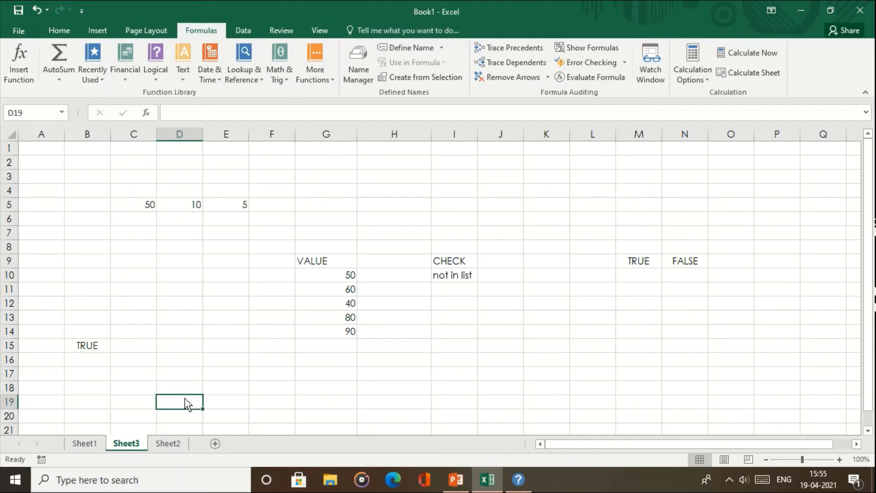
left_click(149, 79)
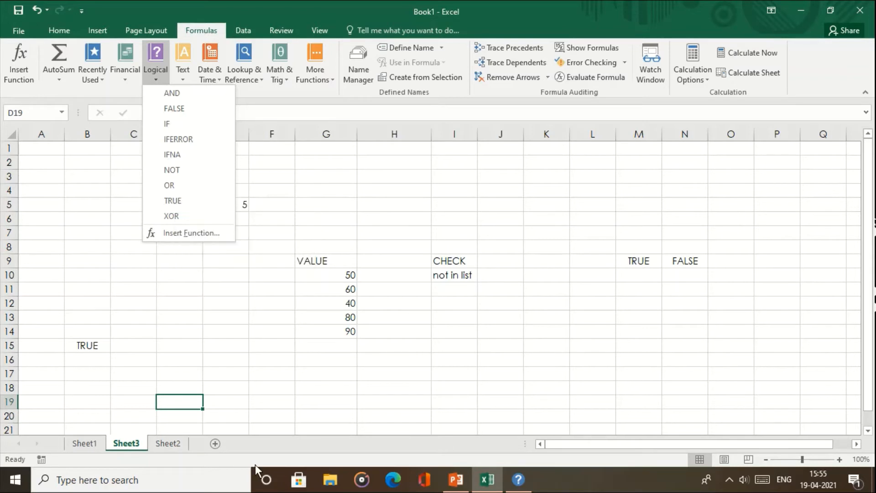
left_click(261, 400)
left_click(262, 400)
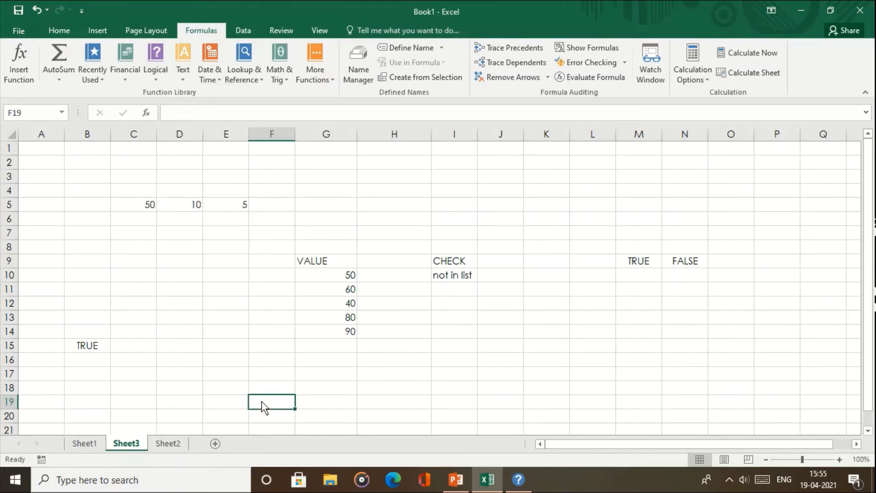
type("=TRUE")
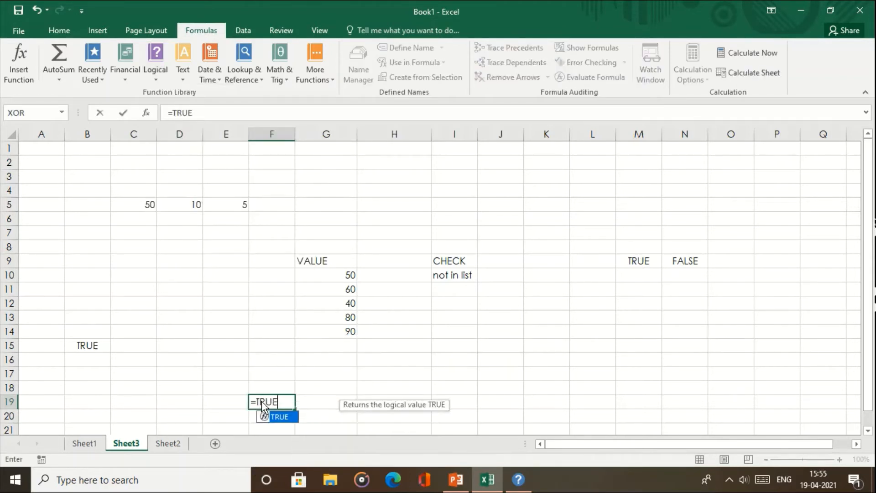
type("(")
key("Return")
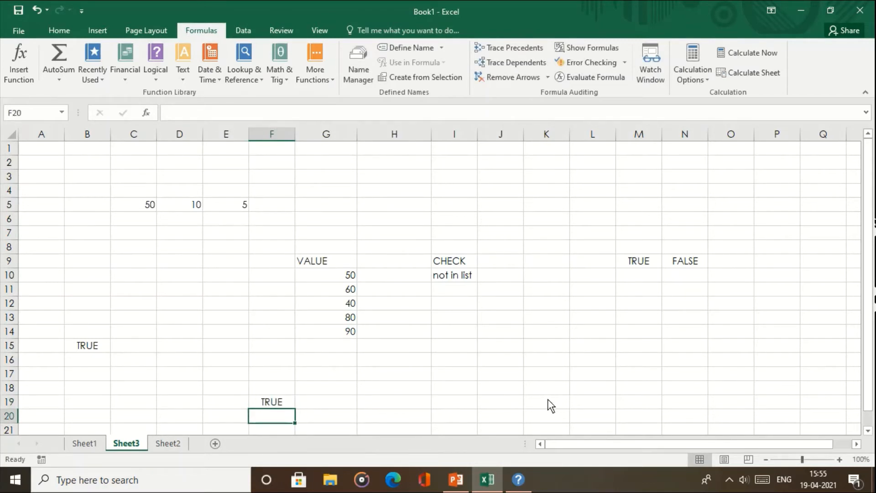
Enter the formula =TRUE() in J16 as a second example of the TRUE function
left_click(517, 355)
type("=T")
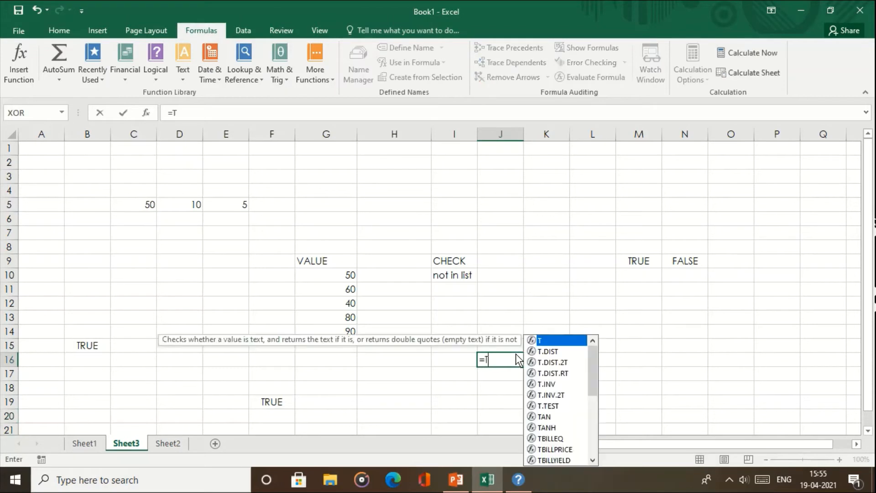
type("RUE()")
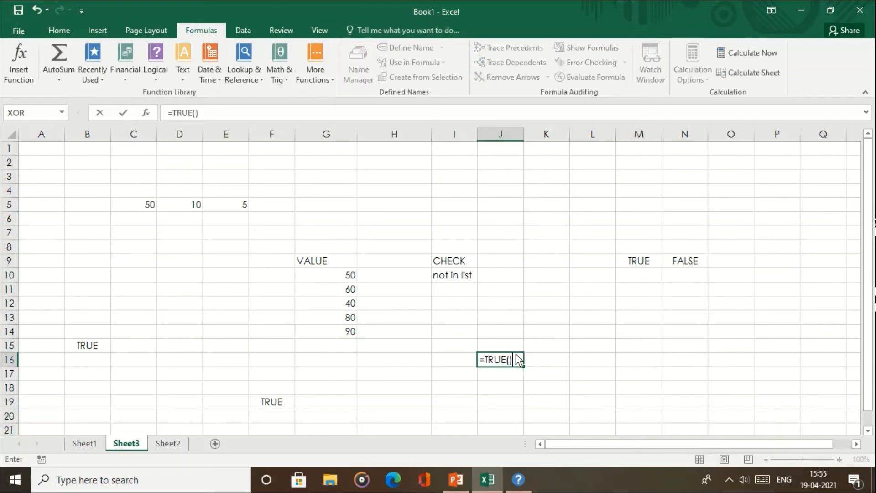
key("Return")
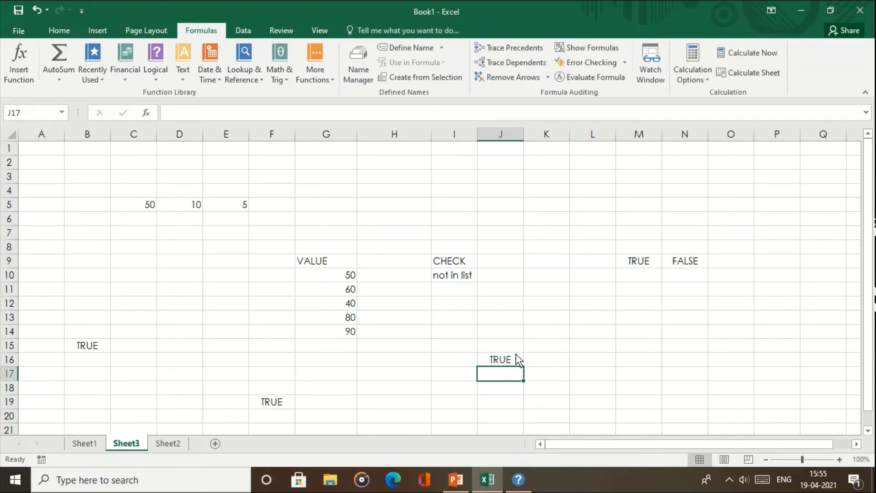
Check the list of logical functions for XOR and enter the headings VALUE1 in L12 and VALUE2 in M12
left_click(155, 77)
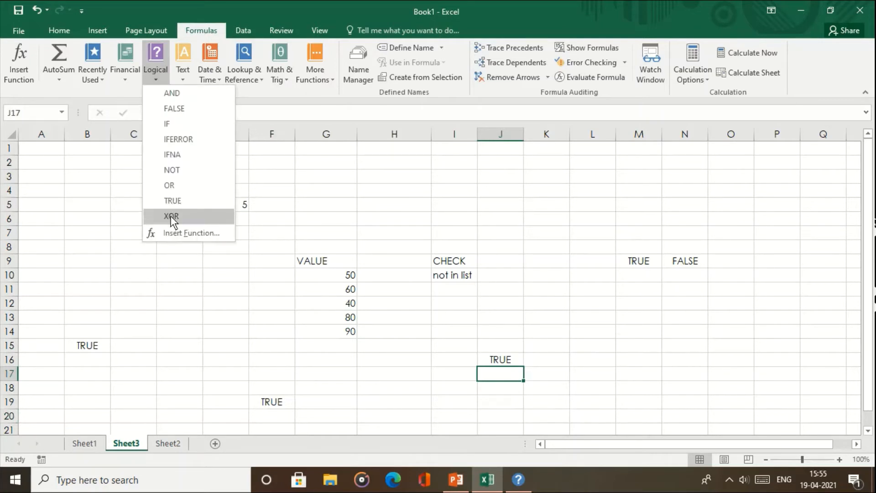
left_click(650, 341)
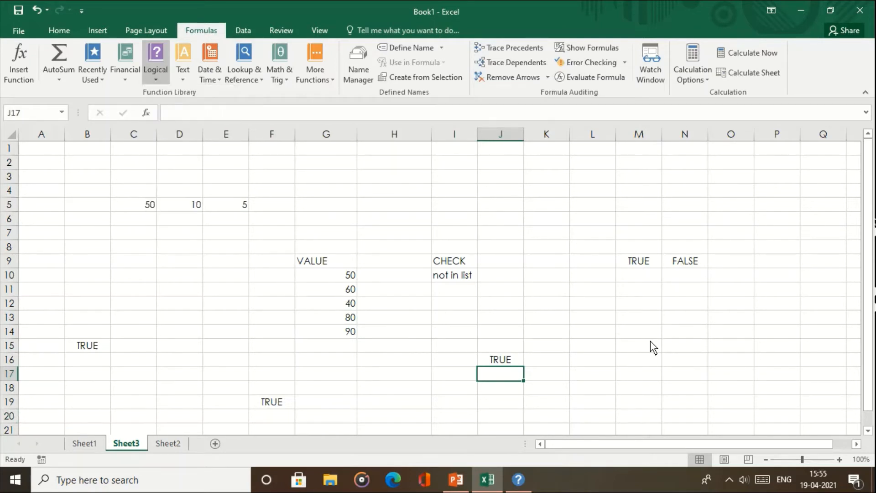
left_click(592, 306)
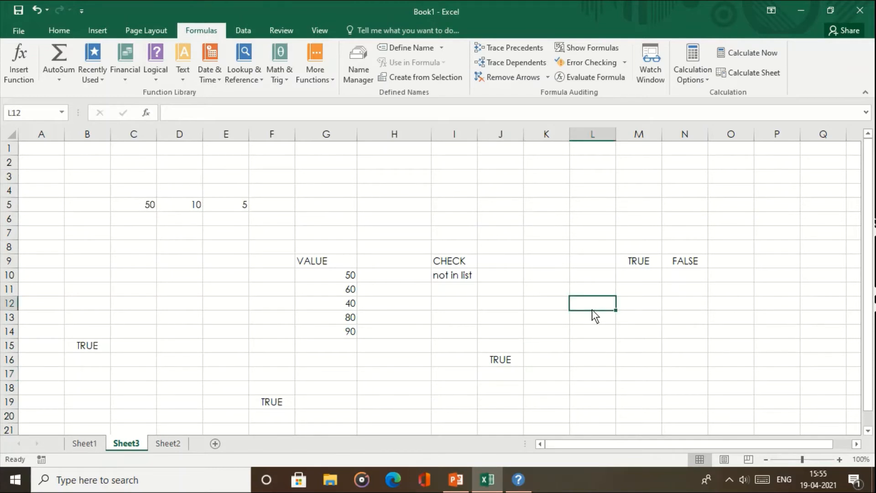
type("VA")
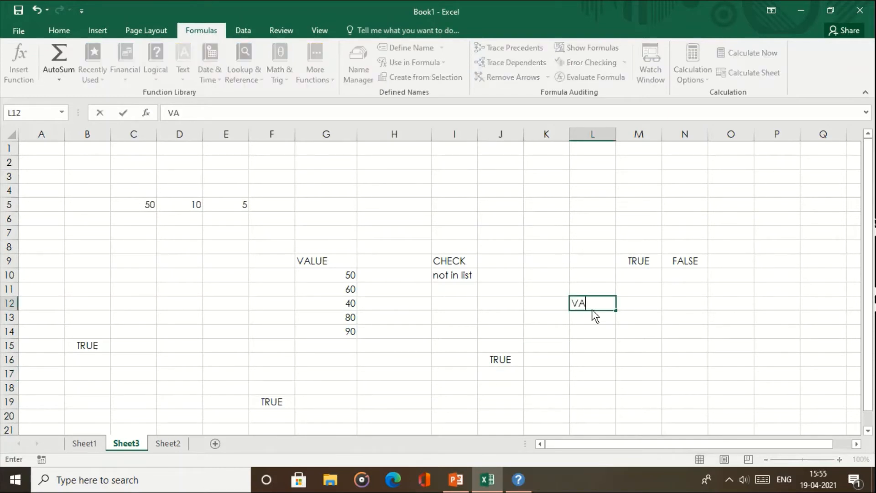
type("LUE1")
key("Tab")
type("VLUE")
key("BackSpace")
key("BackSpace")
key("BackSpace")
type("ALUV")
key("BackSpace")
type("E")
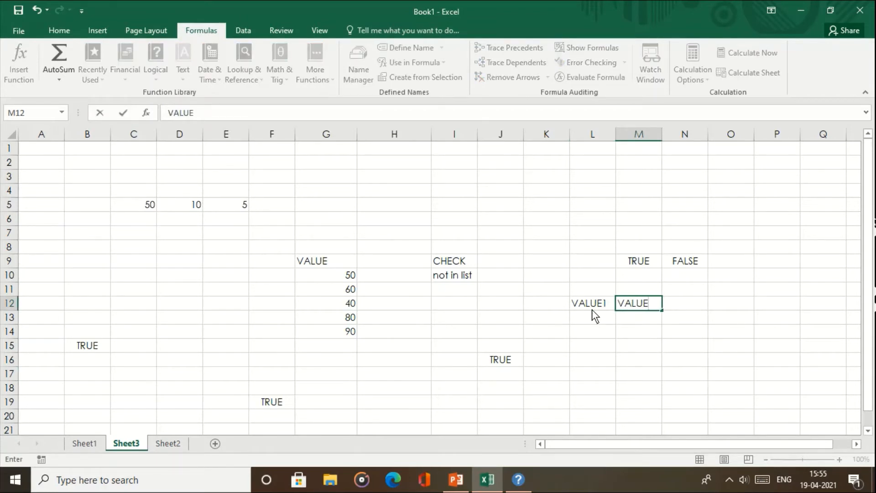
key("Tab")
type("2V")
key("BackSpace")
key("BackSpace")
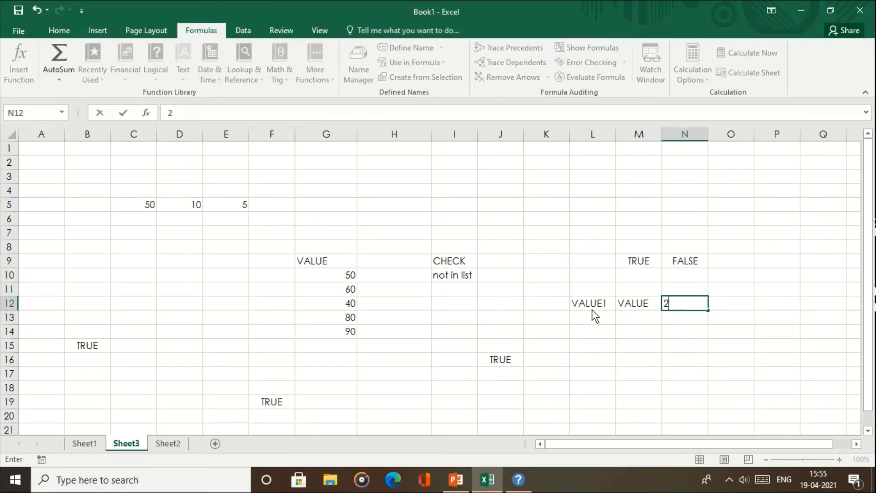
key("shift+Tab")
type("ALUE2")
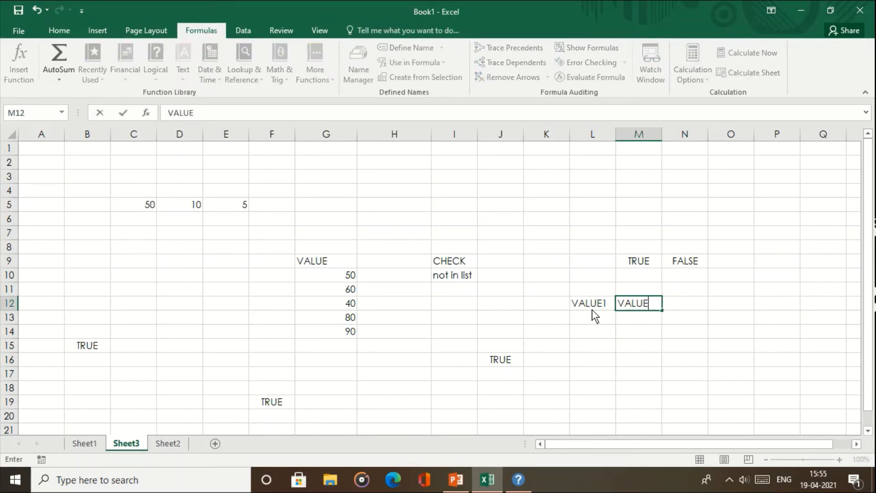
Complete the heading row with VALUE3 in N12 and RESULT in O12
key("Tab")
type("VALUE3")
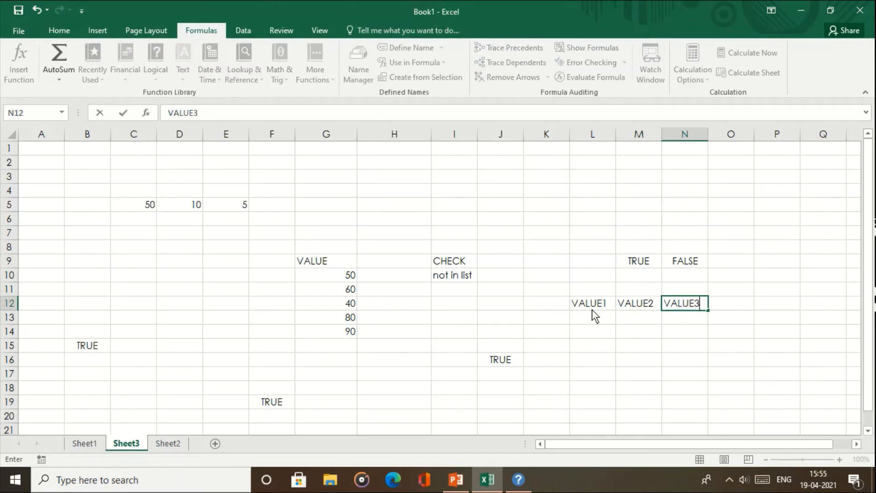
key("Tab")
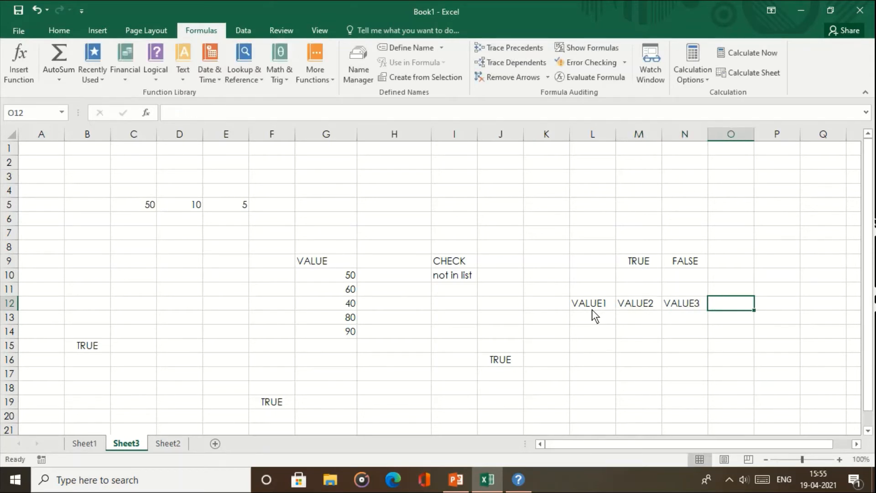
type("RESULT")
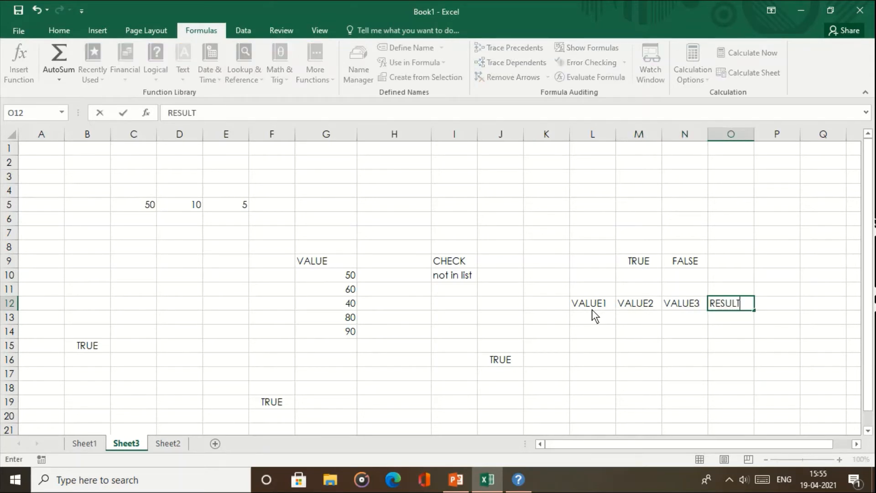
key("Return")
key("Left")
key("Left")
type("TRUE")
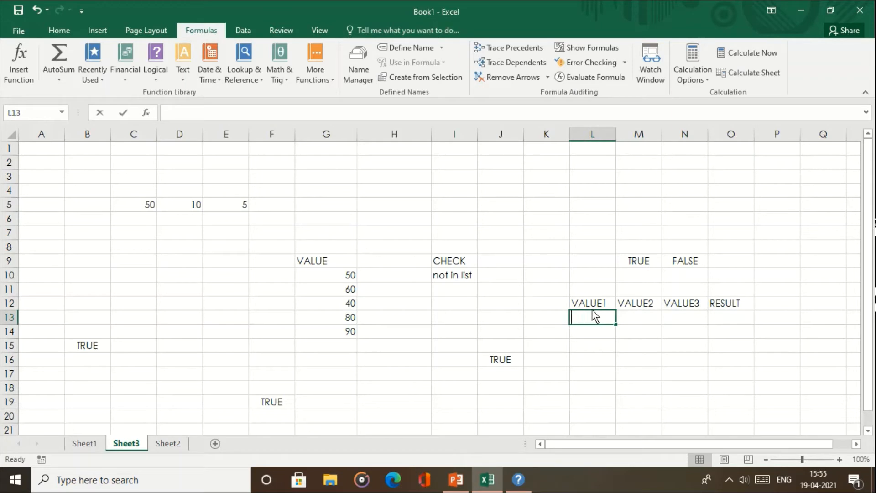
key("BackSpace")
key("BackSpace")
key("BackSpace")
key("BackSpace")
type("=T")
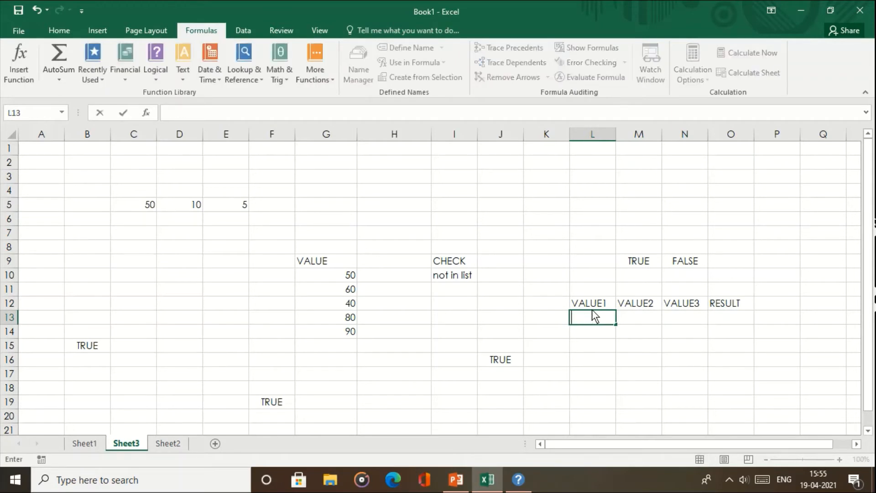
type("URE(")
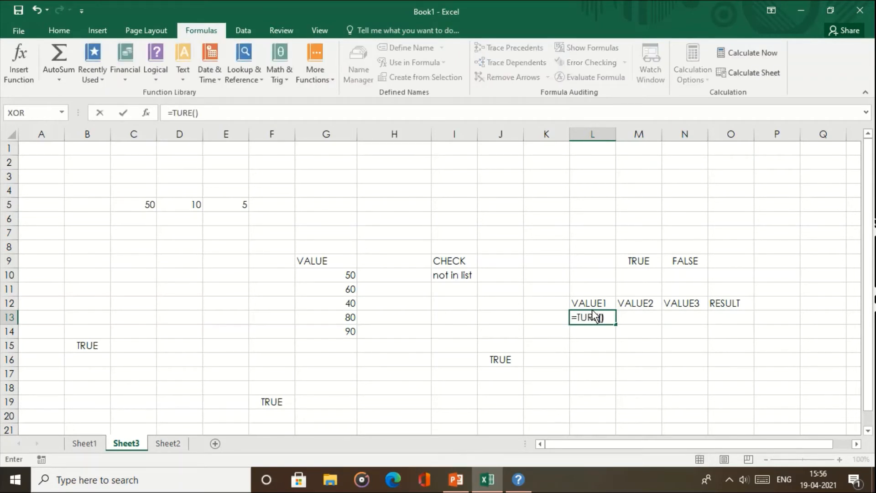
key("ctrl+Return")
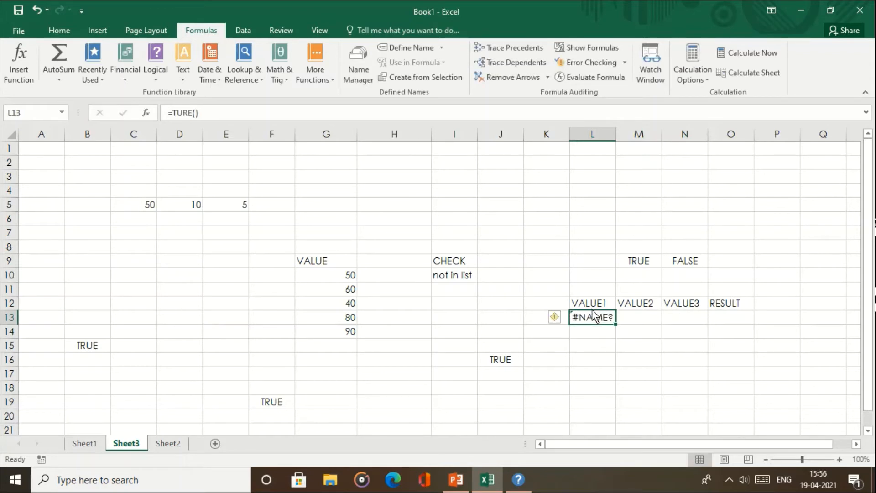
Enter =TRUE() in L13 under VALUE1 and =FALSE() in M13 under VALUE2
type("=TR")
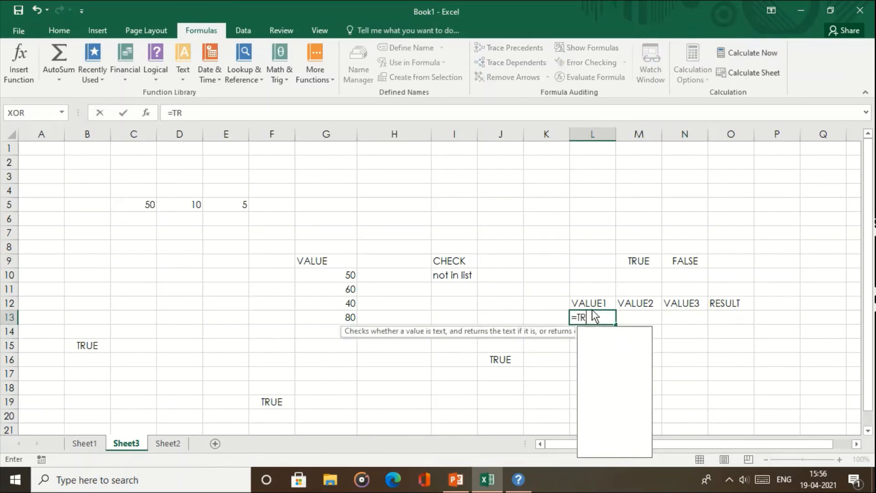
type("UE(")
key("Return")
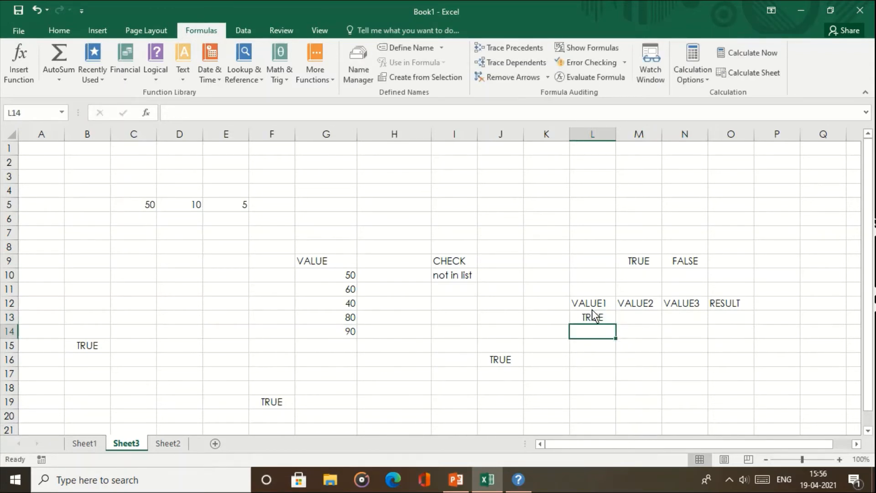
key("Up")
key("Right")
type("=")
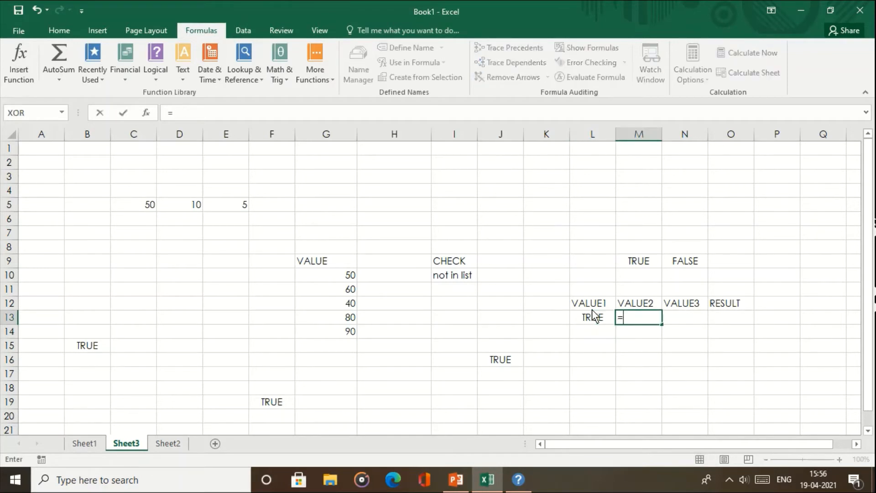
type("FALSE(")
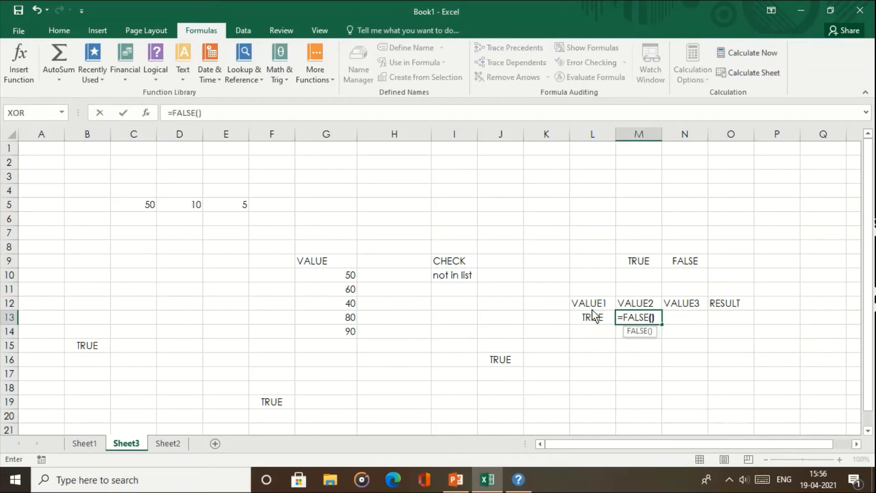
key("Return")
Enter the formula =TRUE() in N13 under VALUE3
key("Up")
key("Right")
type("T")
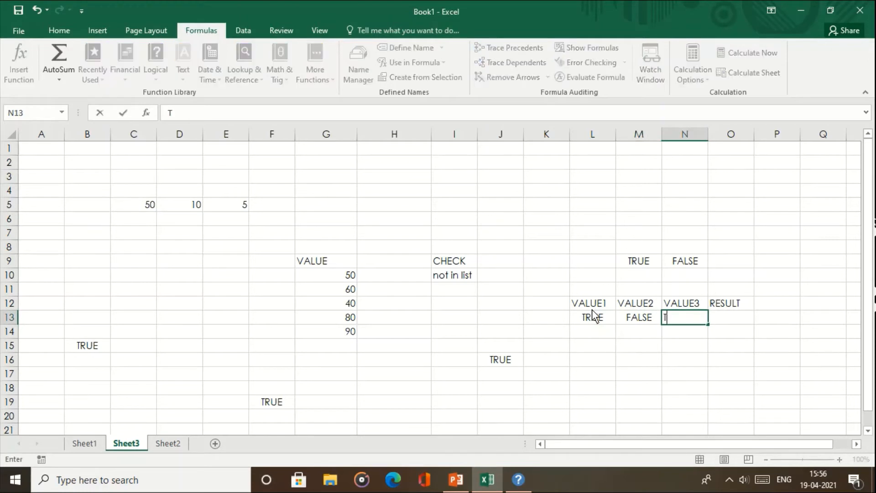
type("RUE()")
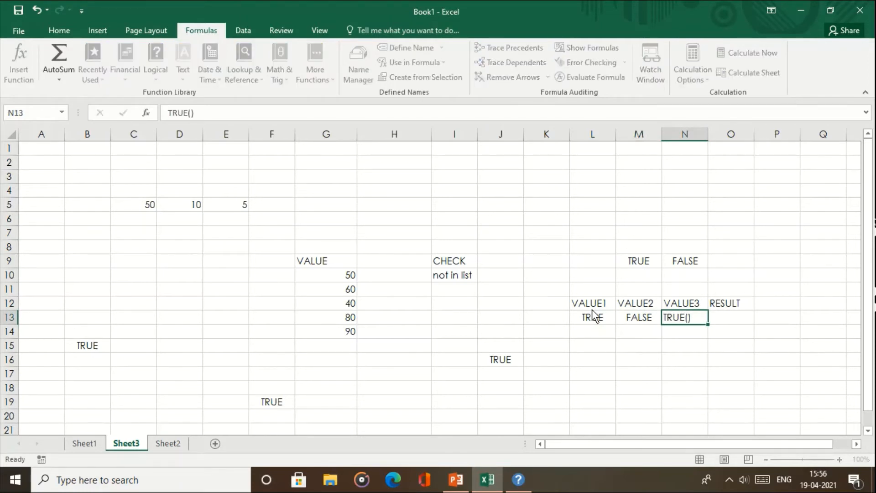
key("Return")
key("Up")
type("=TR")
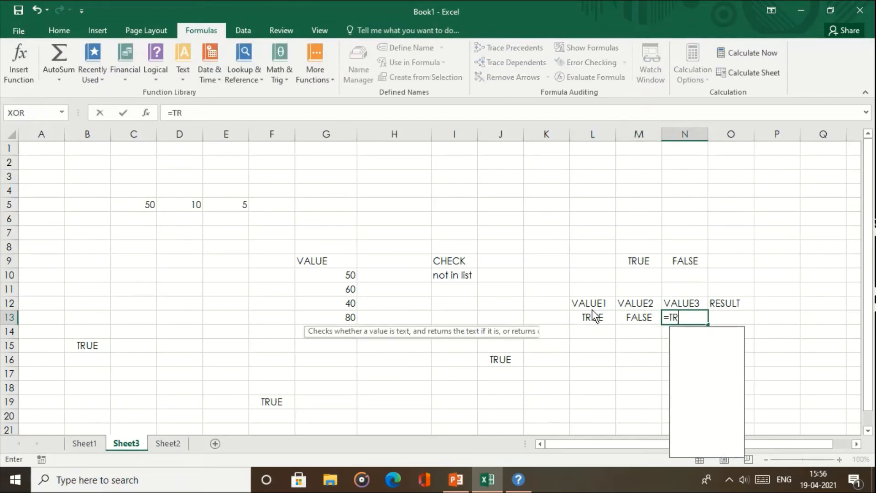
type("UE()")
key("Return")
Enter the formula =XOR(L13,M13,N13) in O13 under RESULT
key("Up")
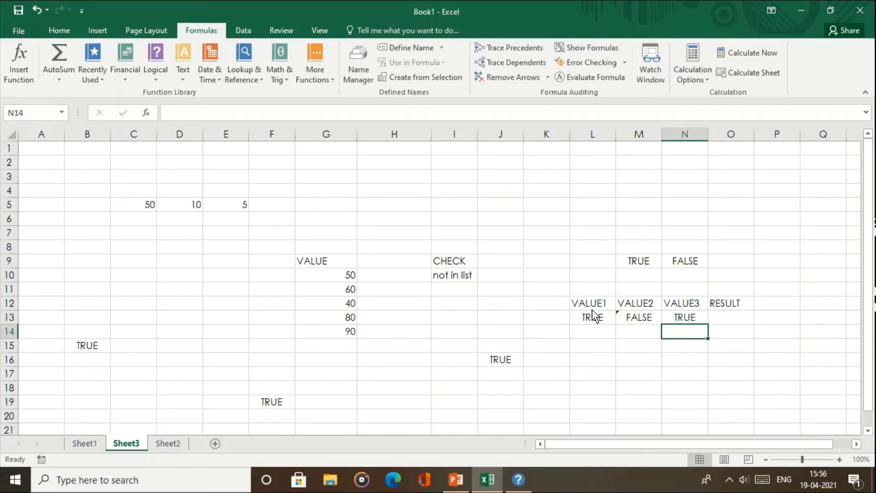
key("Right")
type("=XO")
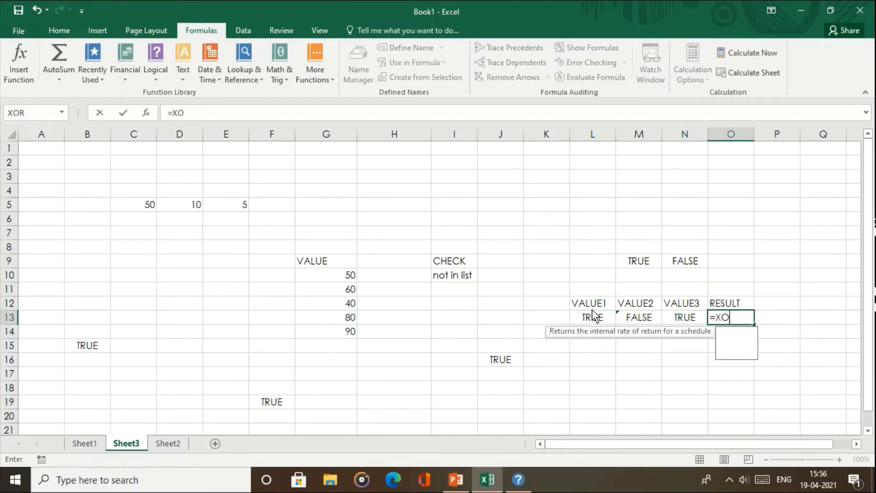
type("R(")
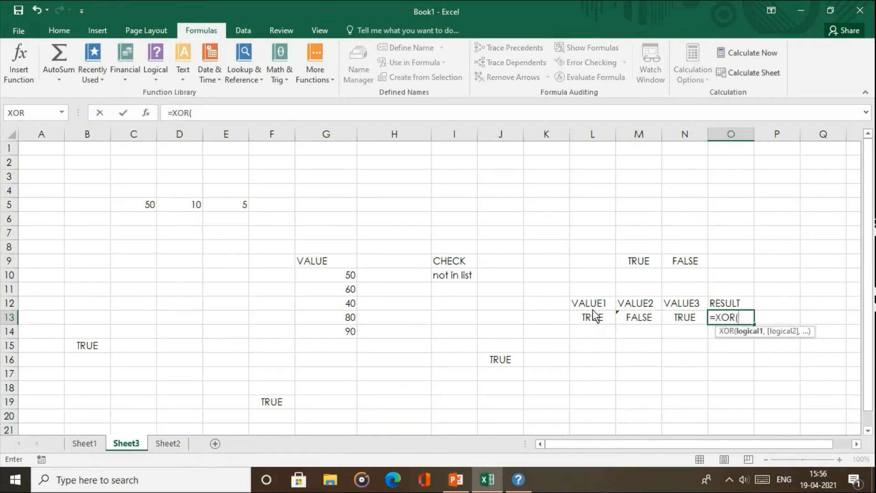
left_click(599, 319)
type(",")
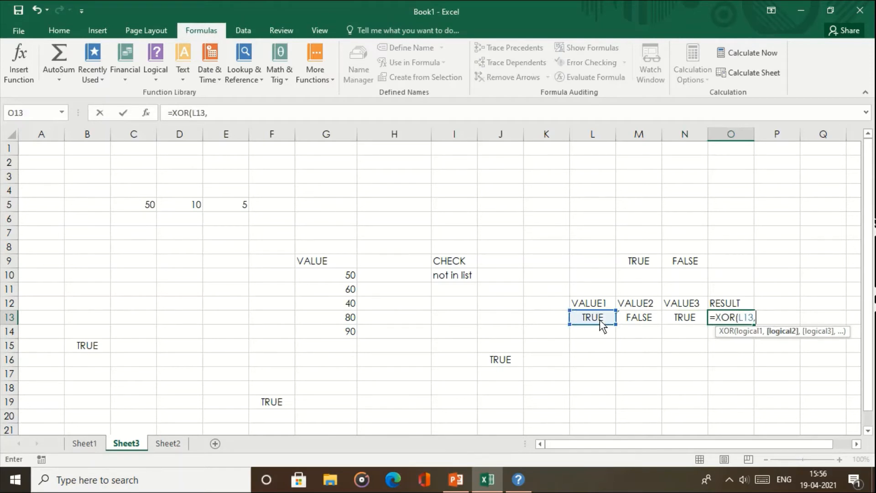
left_click(633, 319)
type(",")
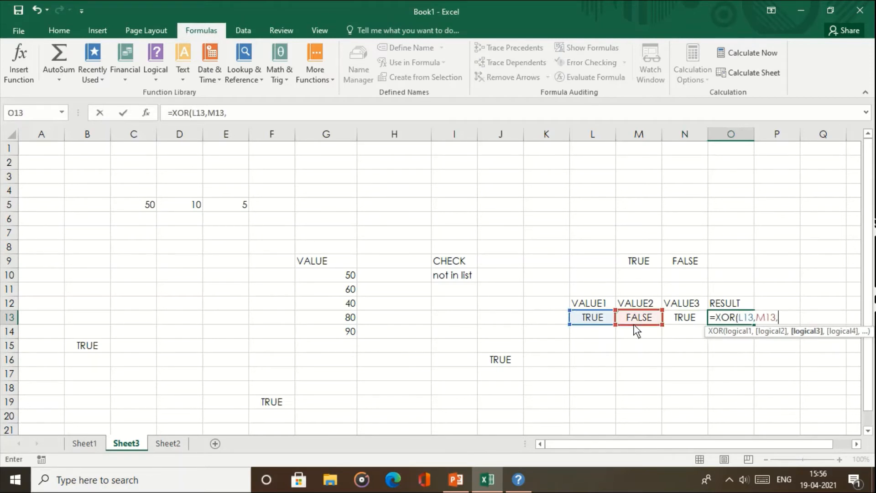
left_click(686, 316)
type(")")
key("Return")
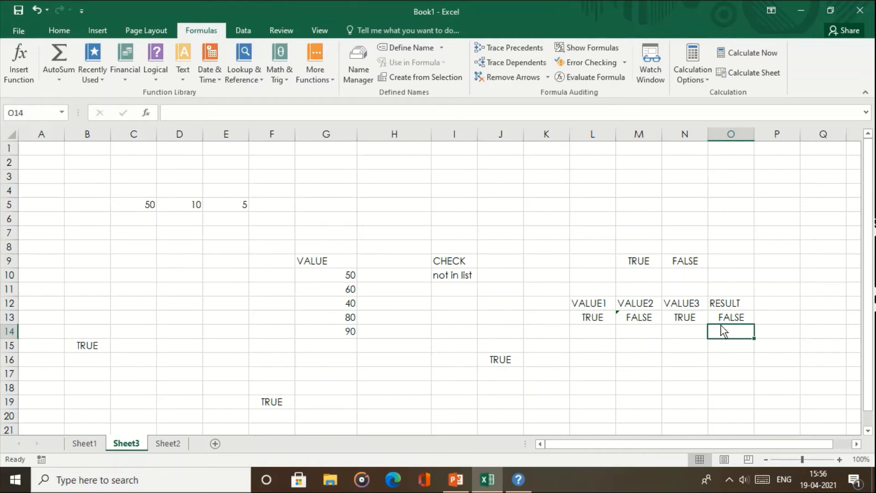
Change the VALUE1 entry in L13 to =FALSE() and check the XOR formula in O13
left_click(600, 318)
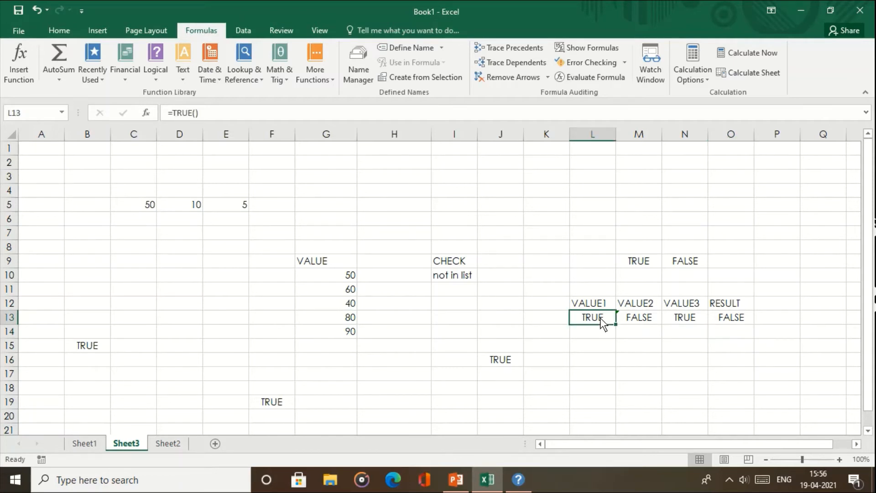
type("=FALSE()")
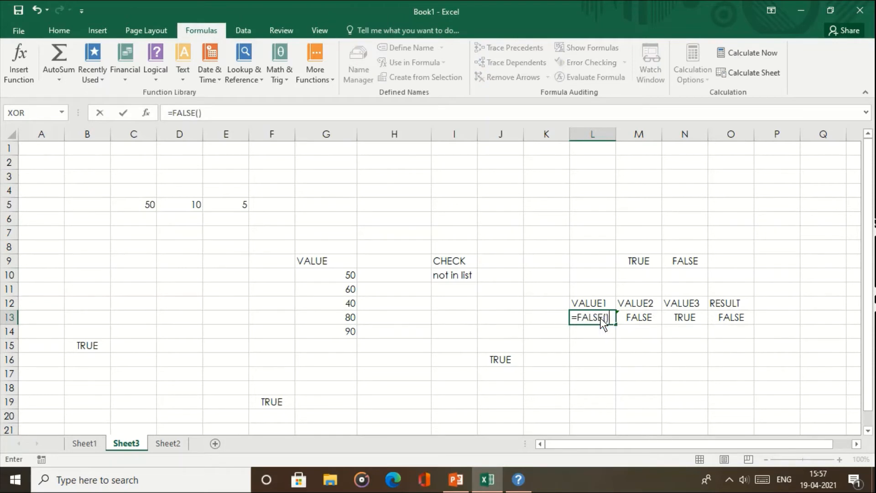
key("Return")
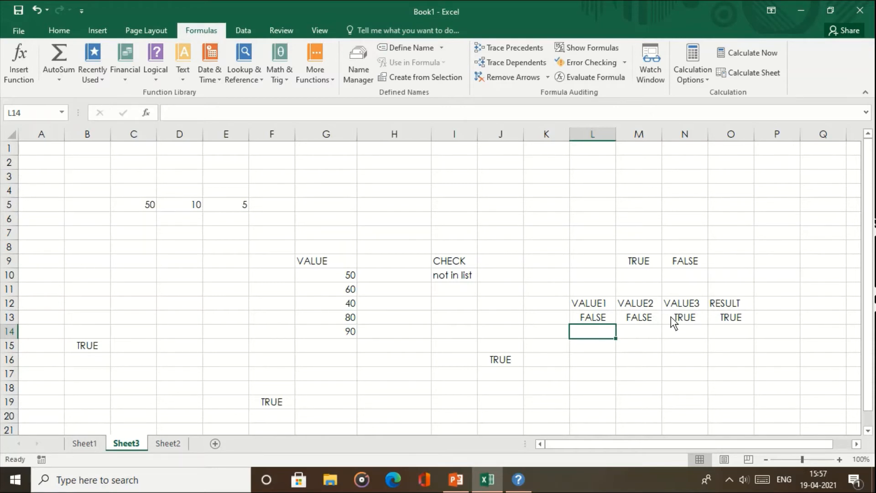
left_click(727, 317)
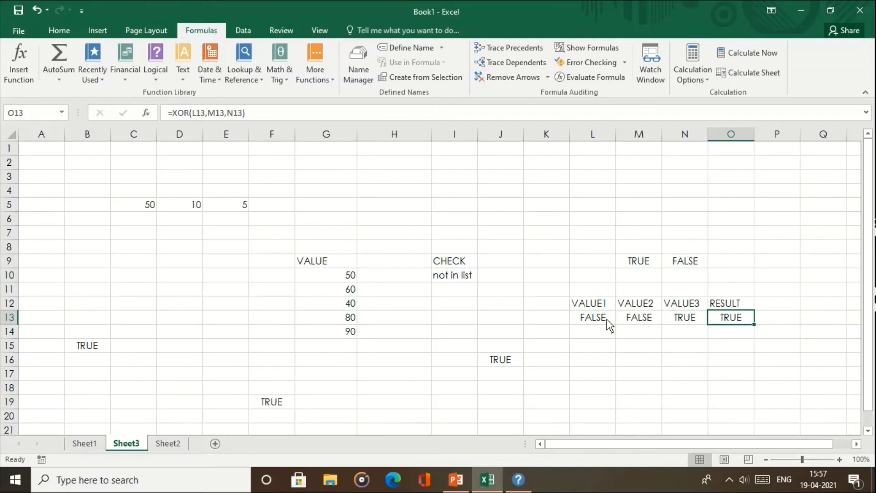
left_click(680, 388)
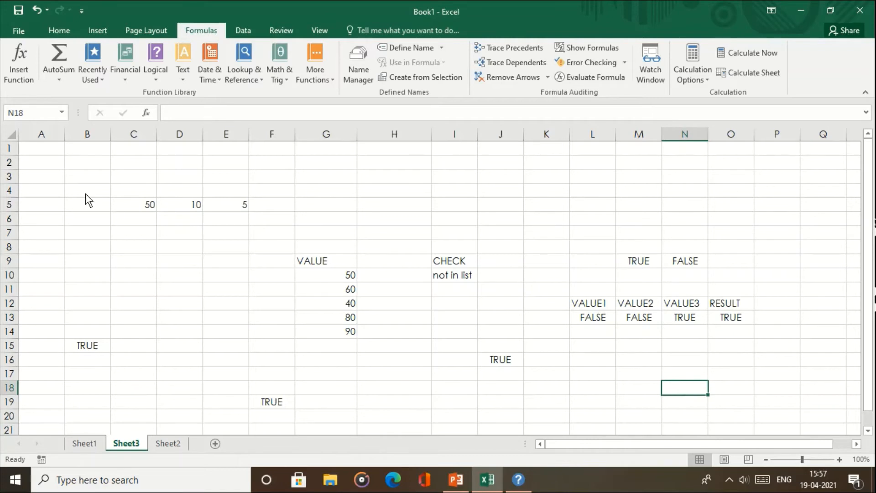
Clear all the example values and formulas on Sheet3, from B4 across to column O
left_click_drag(84, 198, 737, 381)
scroll(739, 382, "up", 3)
scroll(739, 383, "up", 2)
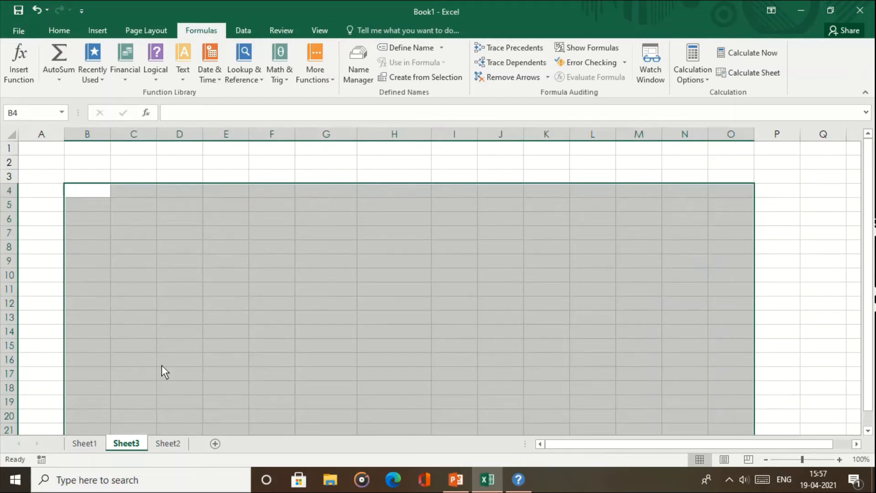
On Sheet1, enter the formula =D7*20% under HRA in E7 for employee E001
left_click(81, 445)
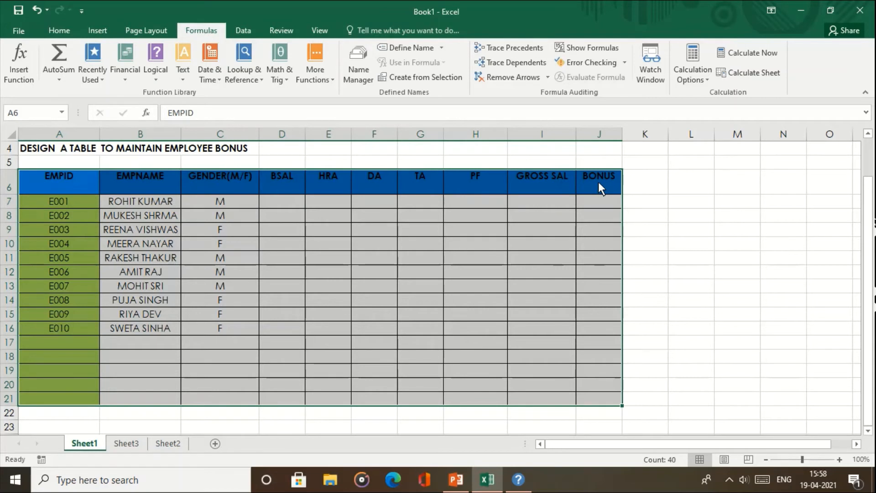
left_click(276, 203)
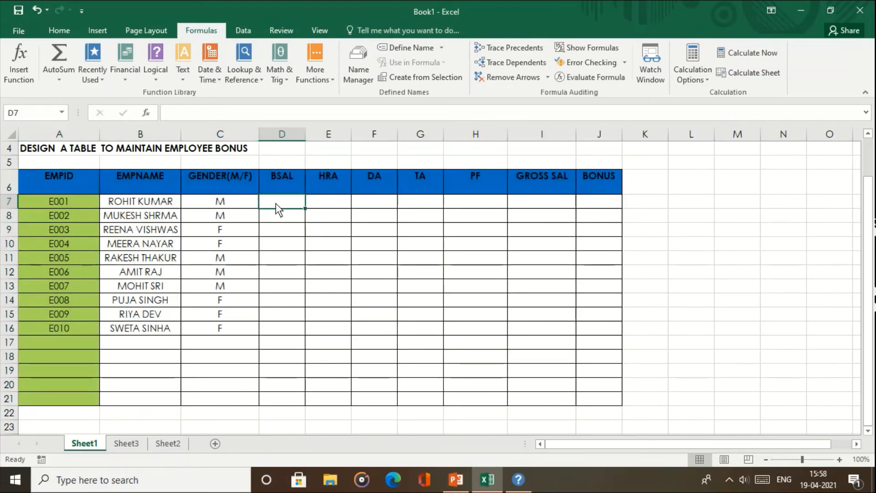
key("Right")
type("=")
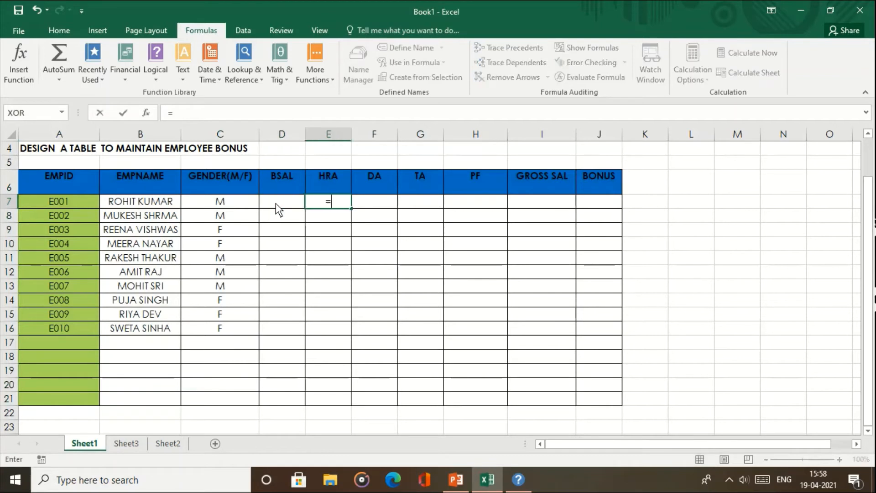
left_click(275, 203)
type("*")
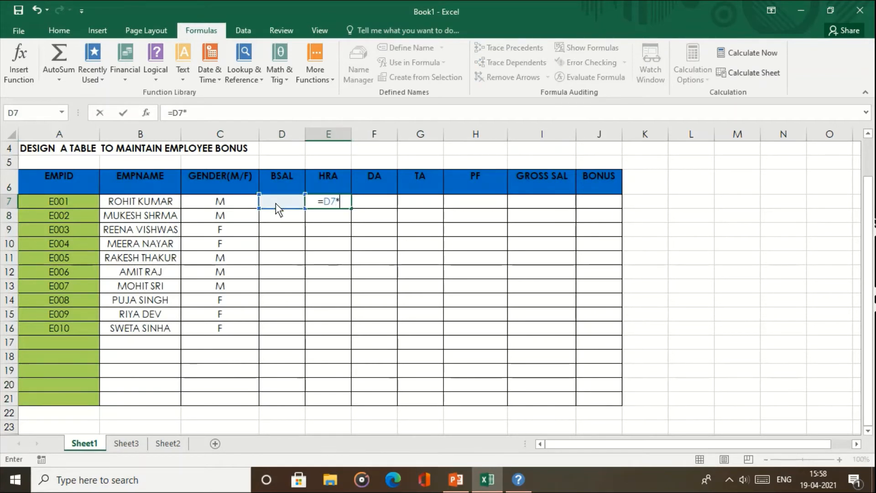
type("20%")
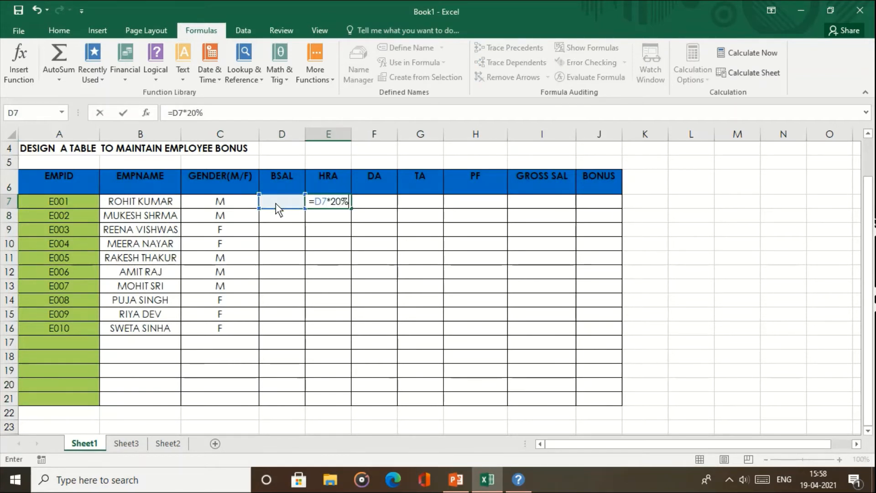
key("Return")
Enter the formula =D7*80% under DA in F7
key("Up")
key("Right")
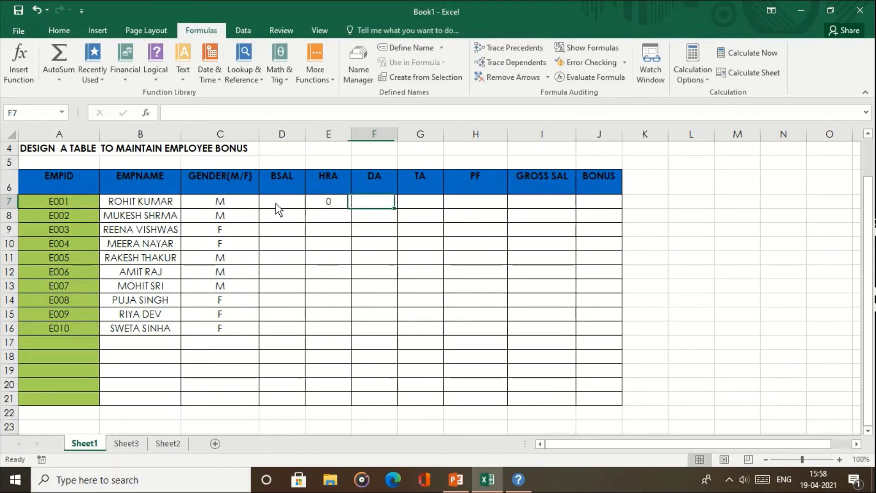
type("=")
left_click(275, 203)
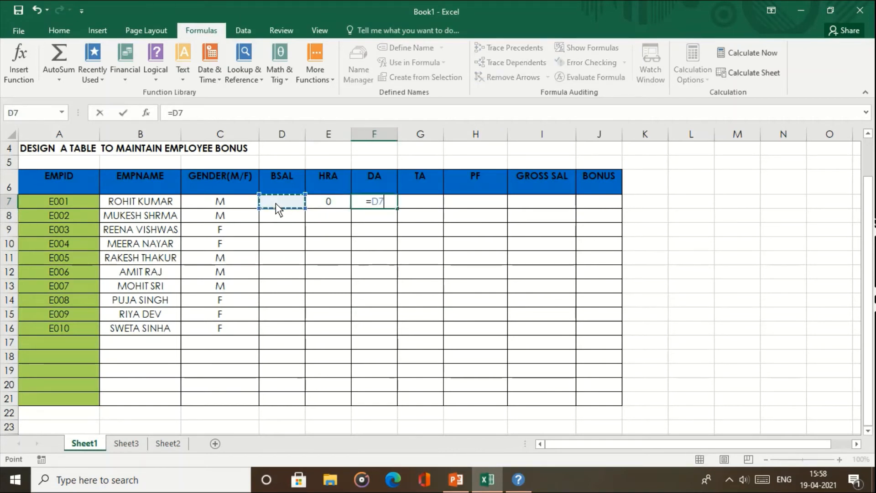
type("*80%")
key("Return")
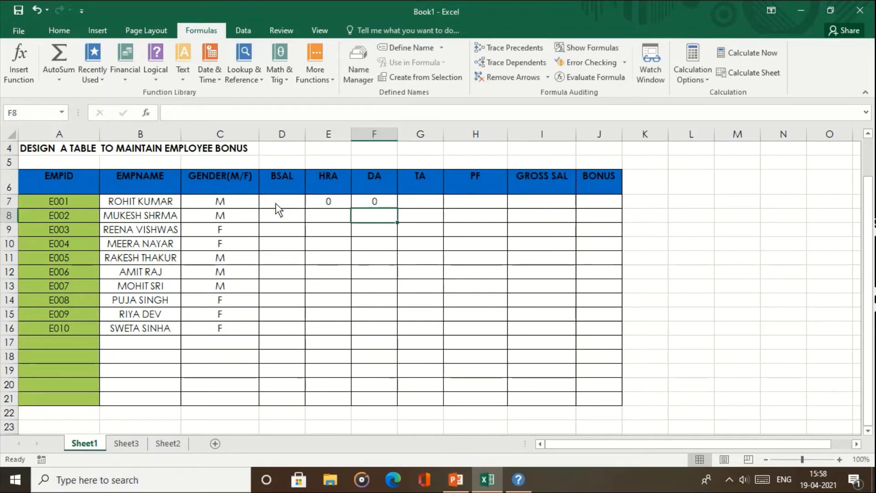
Enter the formula =D7*15% under TA in G7
key("Up")
key("Right")
type("=")
left_click(275, 203)
type("*")
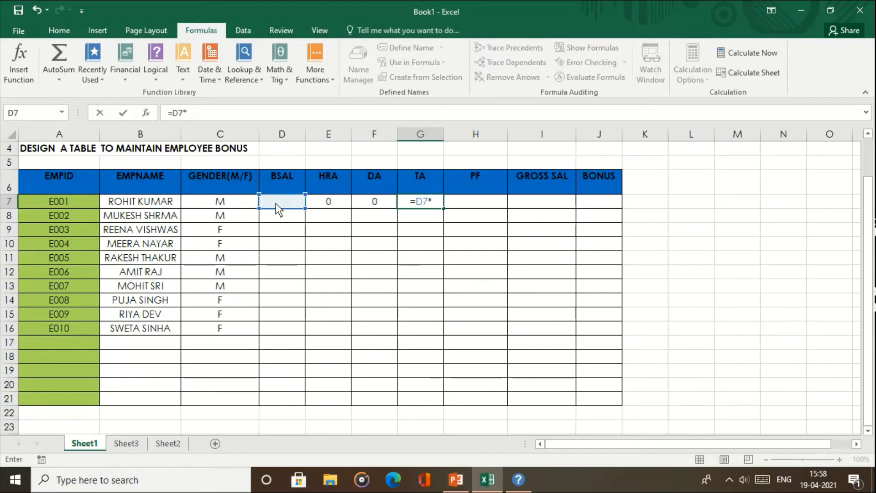
type("10%")
key("Return")
Enter the formula =D7*25% under PF in H7
key("Up")
key("Right")
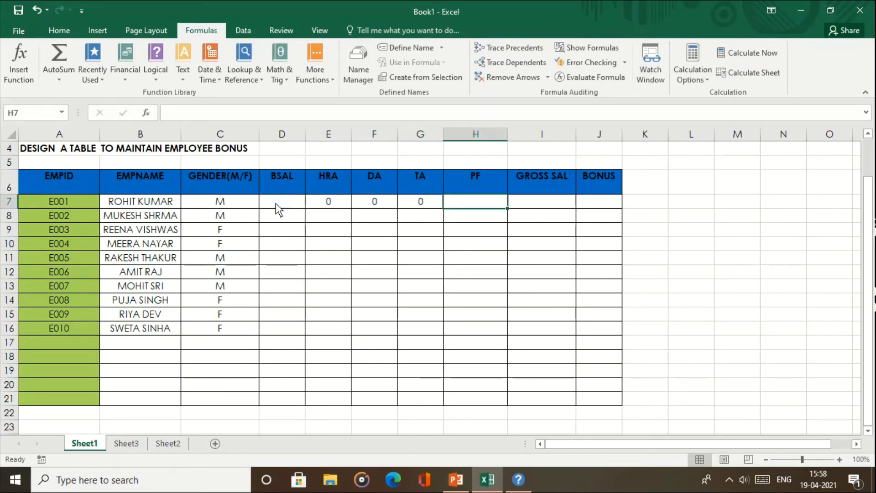
type("=")
key("Left")
key("Left")
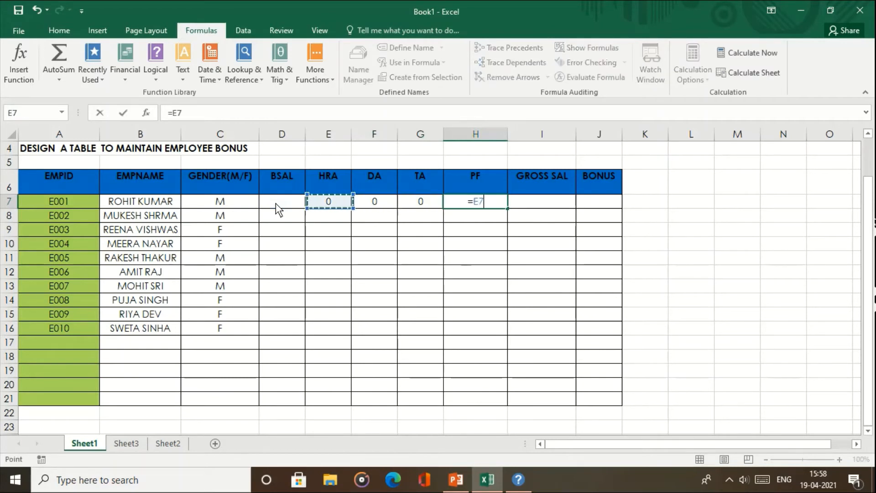
key("Left")
key("Left")
type("*2")
type("0%")
key("Return")
key("Left")
key("Left")
key("Left")
key("Up")
key("Left")
key("Right")
key("Right")
key("Right")
key("Right")
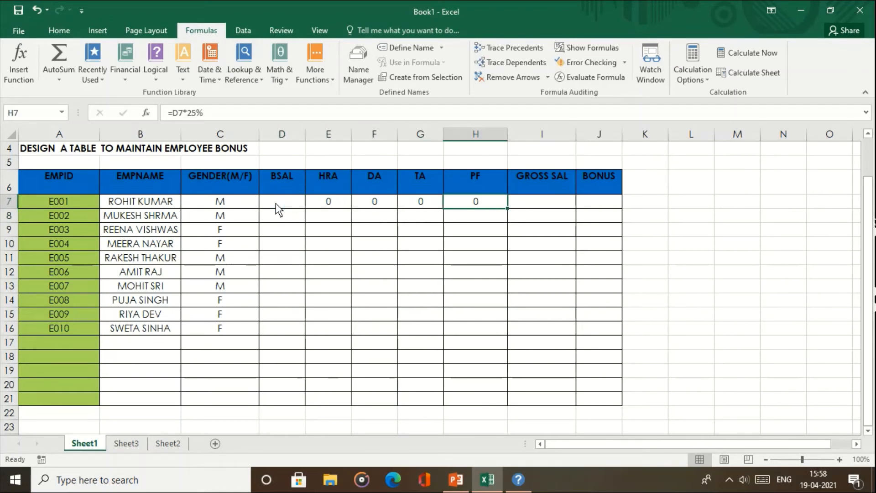
Enter the formula =D7+E7+F7+G7-H7 under GROSS SAL in I7
key("Right")
type("=")
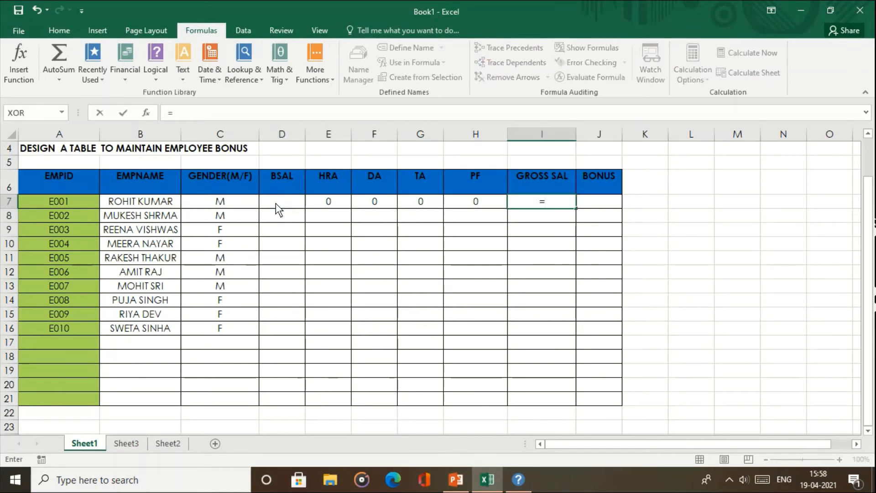
key("Left")
key("Left")
key("Left")
key("Left")
key("Left")
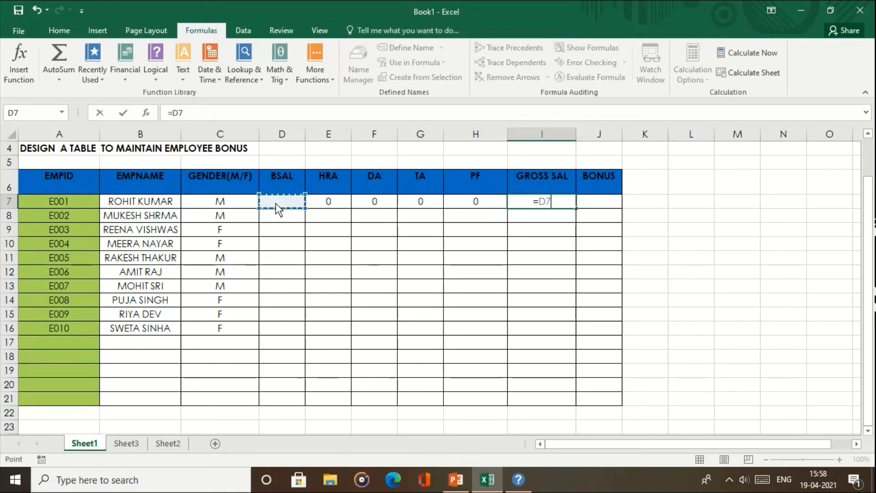
type("+")
key("Left")
key("Left")
key("Left")
key("Left")
type("+")
key("Left")
key("Left")
key("Left")
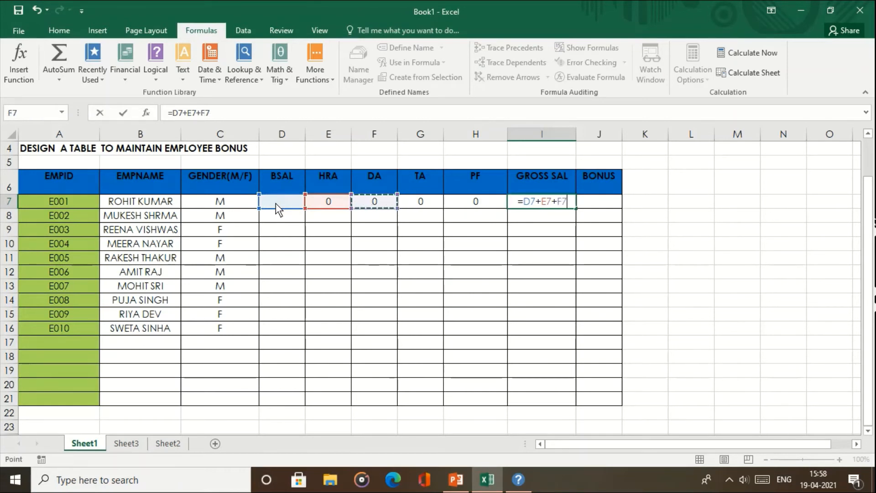
type("+")
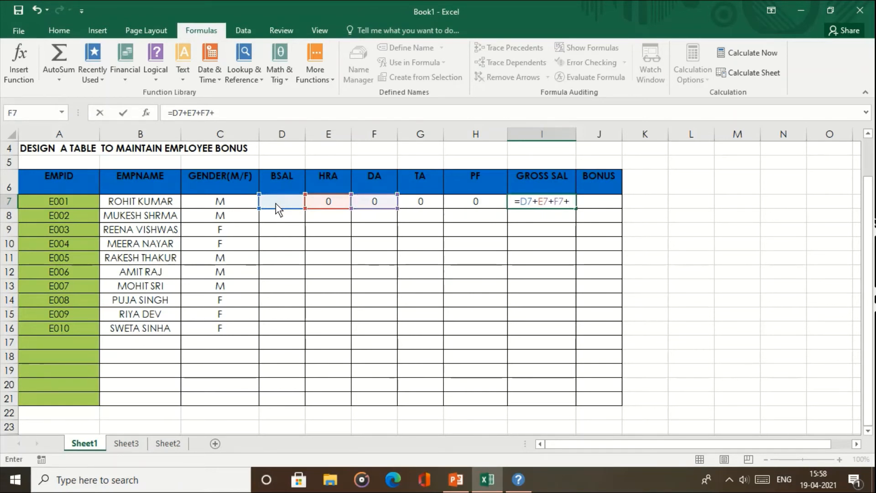
key("Left")
key("Left")
type("-")
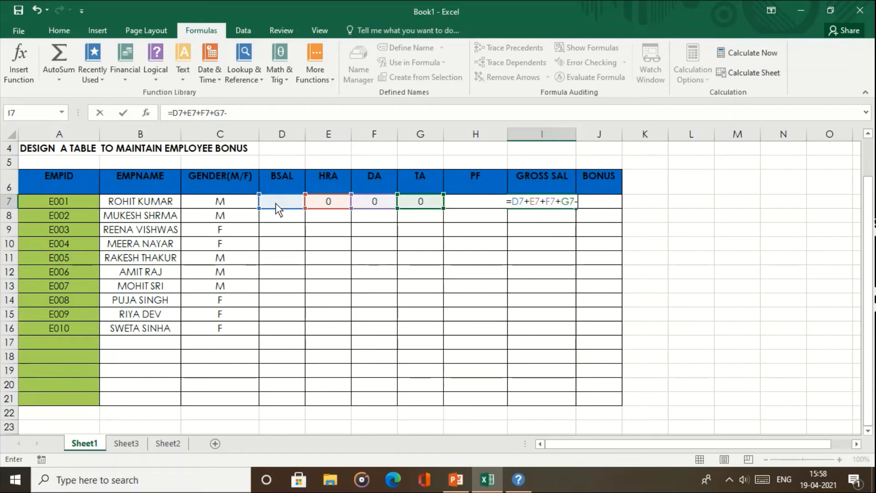
key("Right")
key("Left")
key("Left")
key("Return")
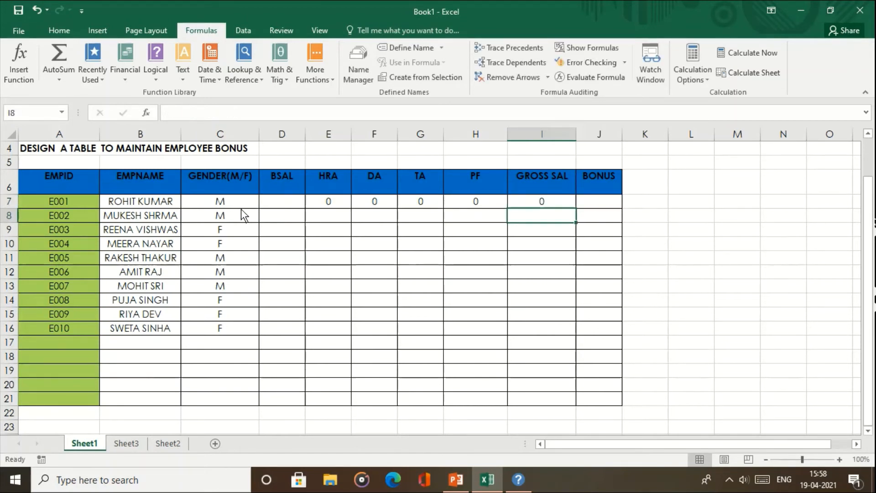
Check the row 7 formulas from HRA to GROSS SAL, and enter 20000 as the BSAL in D7
left_click(319, 206)
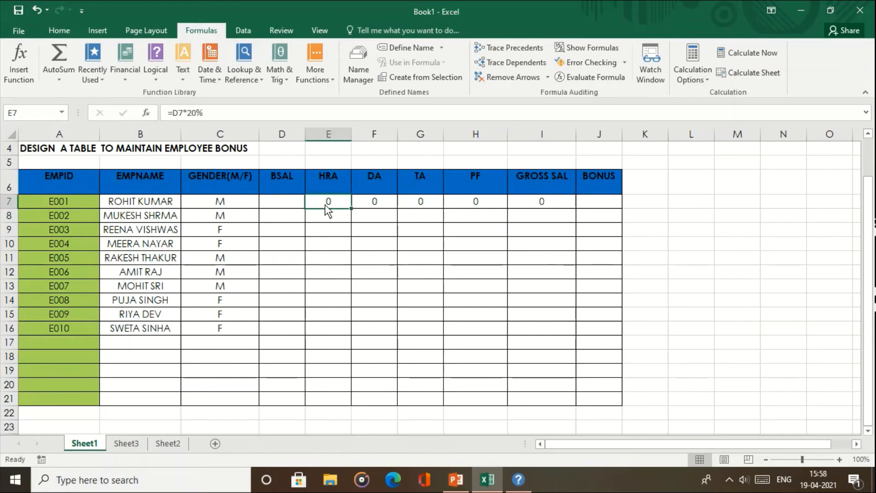
left_click(378, 202)
left_click(420, 205)
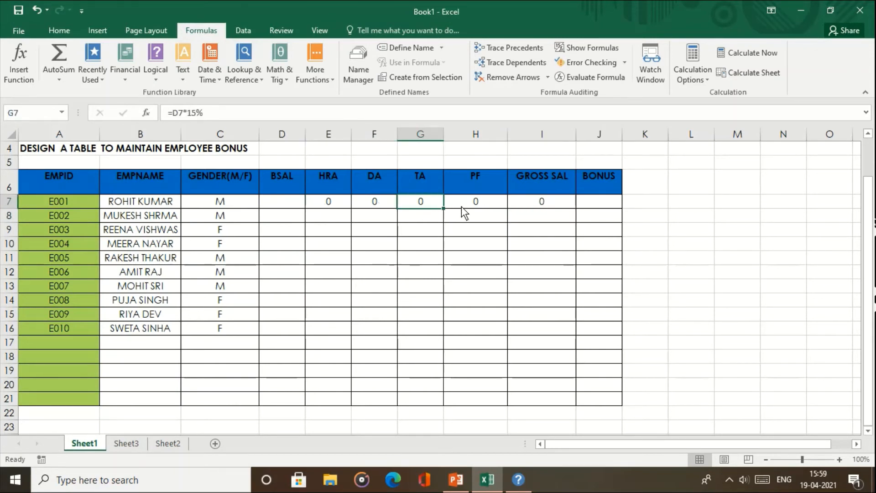
left_click(461, 206)
left_click(525, 205)
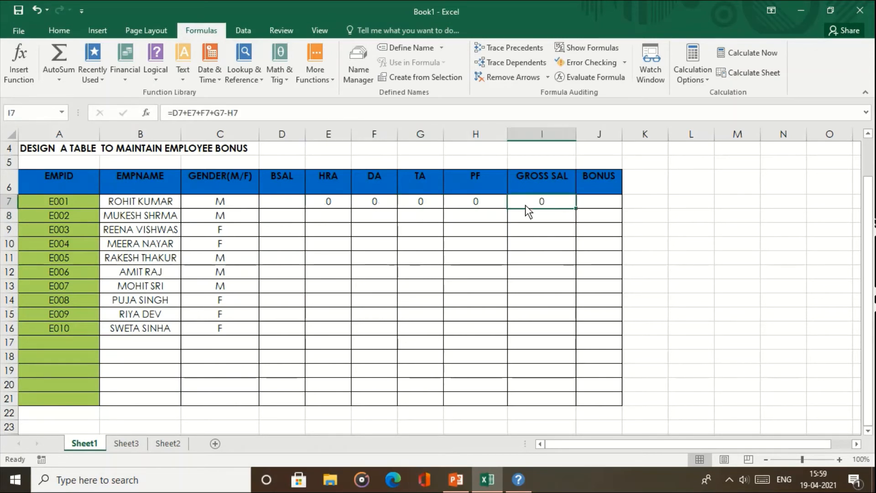
left_click(284, 204)
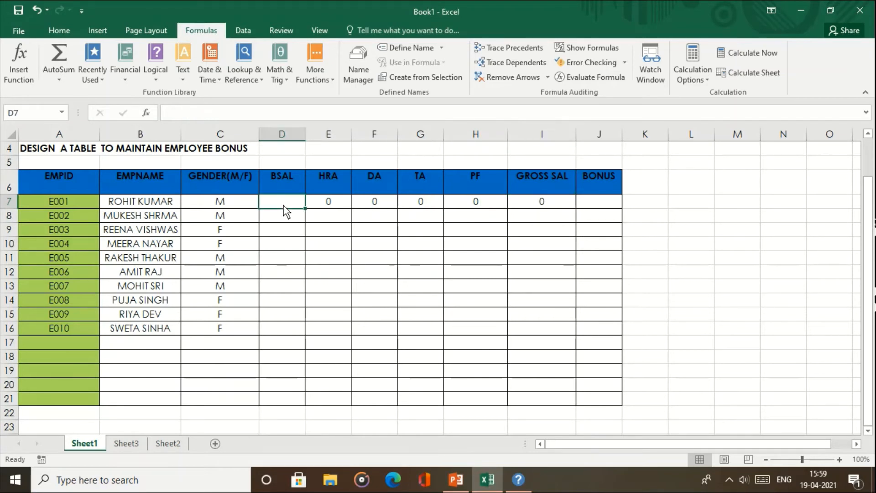
type("20000")
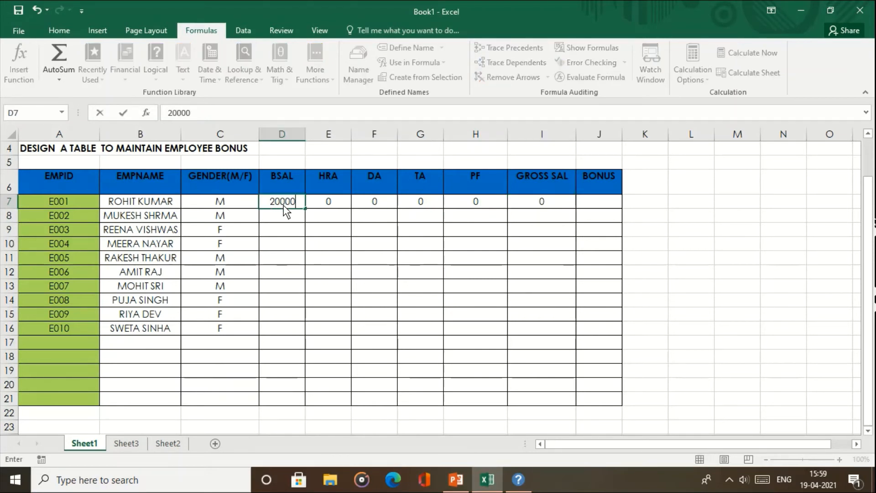
key("Return")
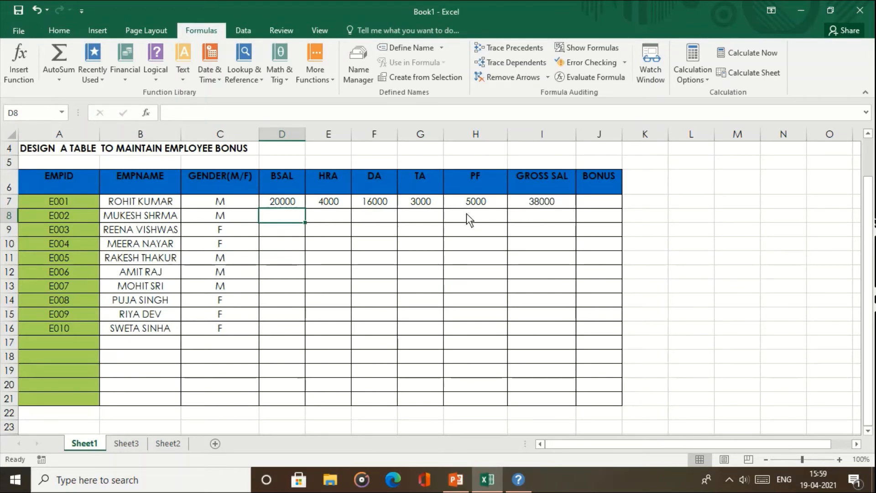
Enter the bonus rule IF SALARY>=20000 AND GENDER="f" BONUS=25% OF BASIC SALARY as a note in L6
left_click(590, 204)
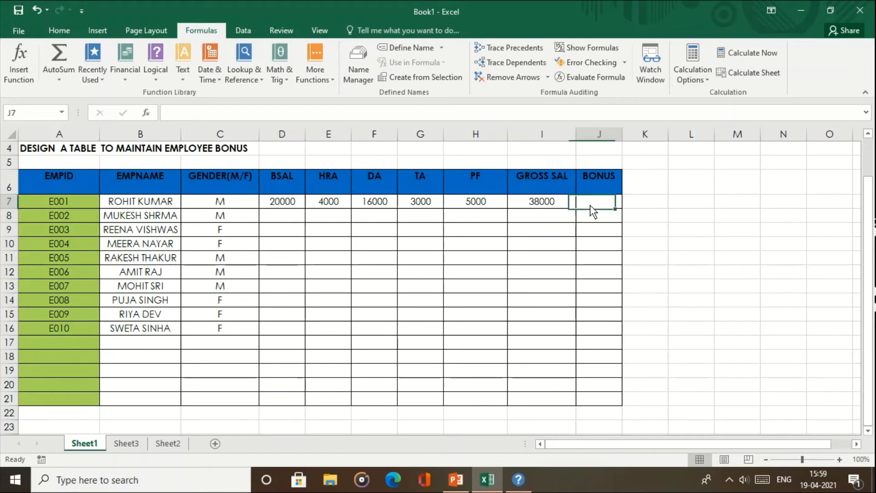
left_click(690, 187)
type("IF")
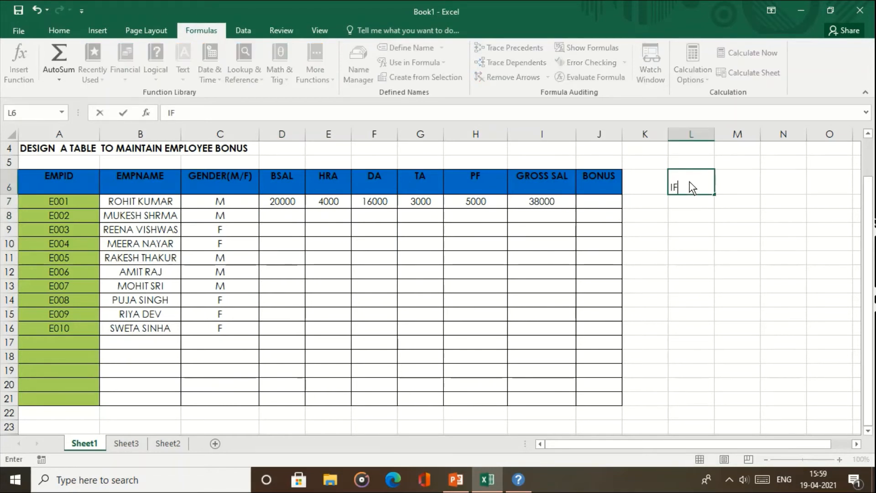
type(" SALARY")
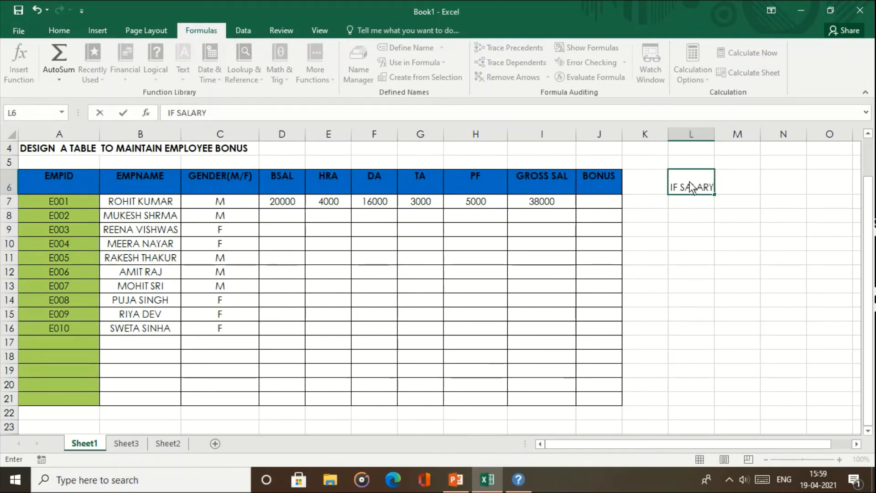
type(">=2000")
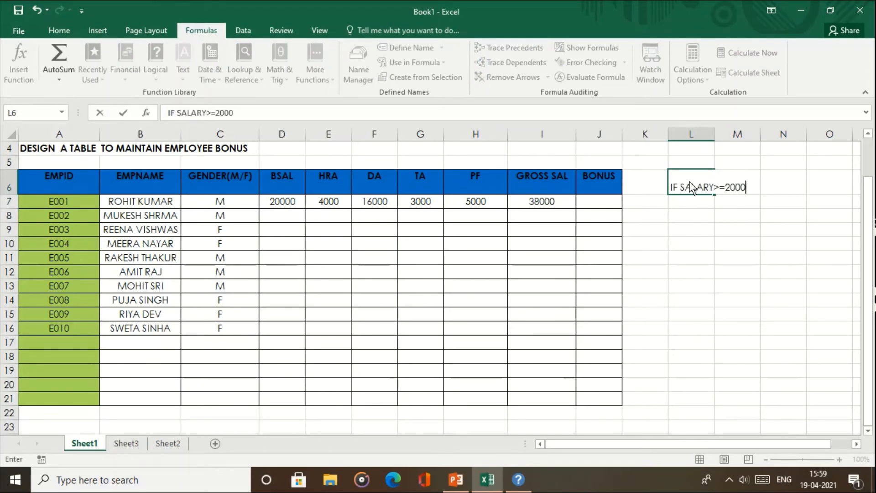
type("0 AND ")
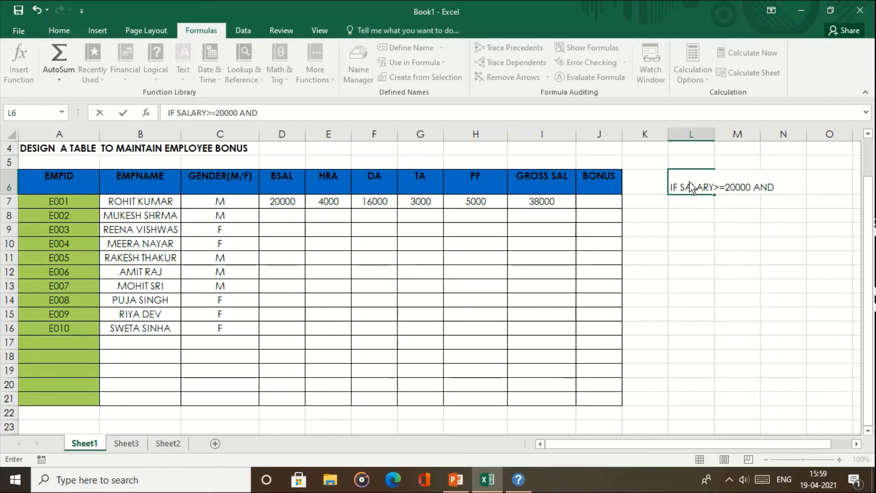
type("GENDER=\"f\"    BONUS")
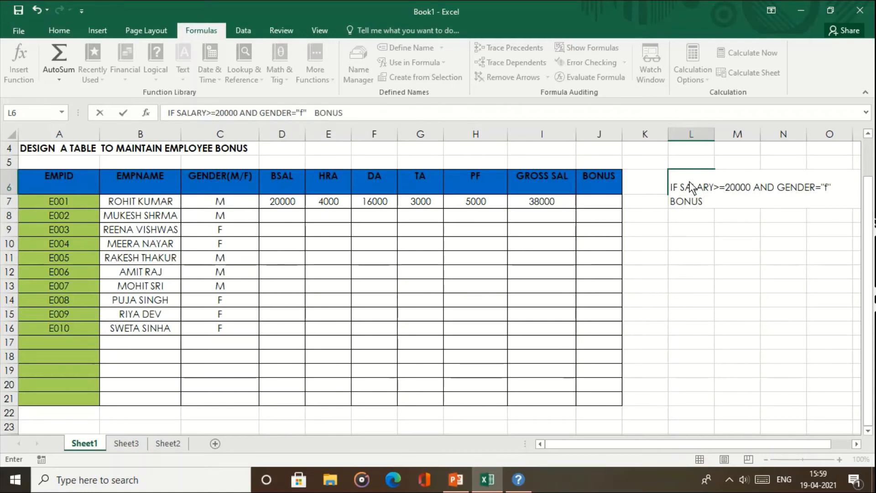
type("=25% OF ")
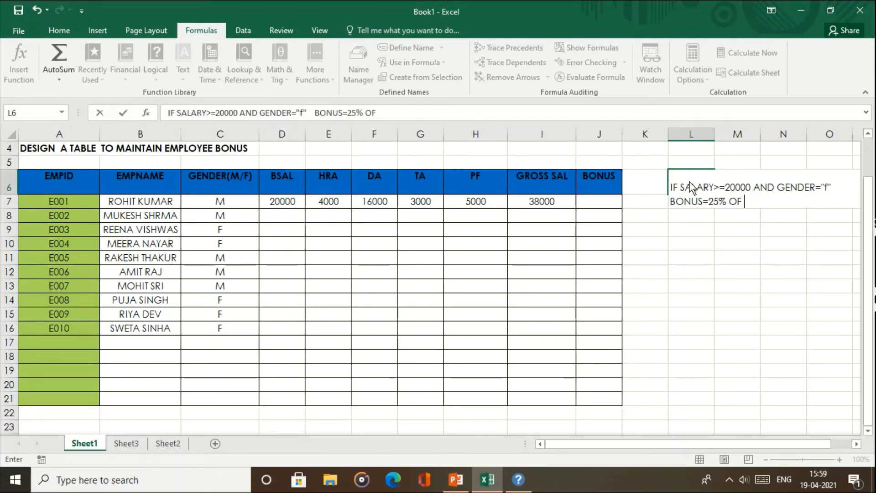
type("BASIC SALARY")
key("Return")
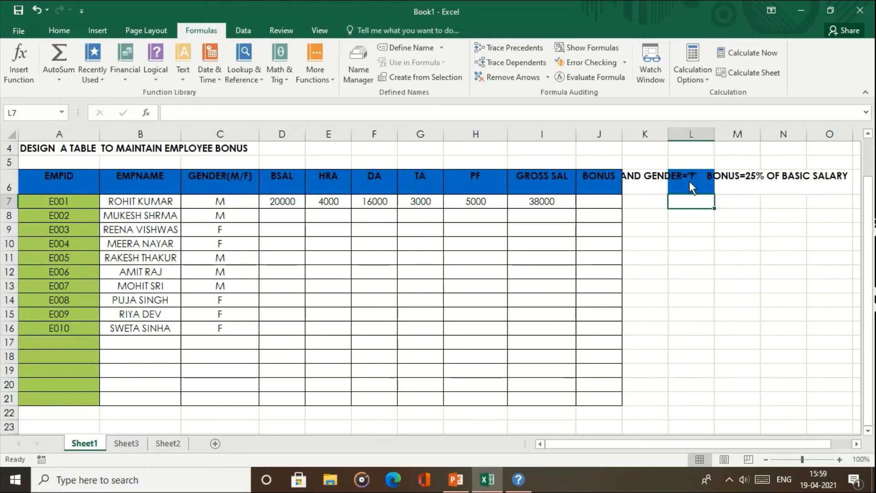
Continue the bonus rule note with OTHERWISE in L7 and 20 % OF BASIC SALARY in L8
type("OTHERWISE")
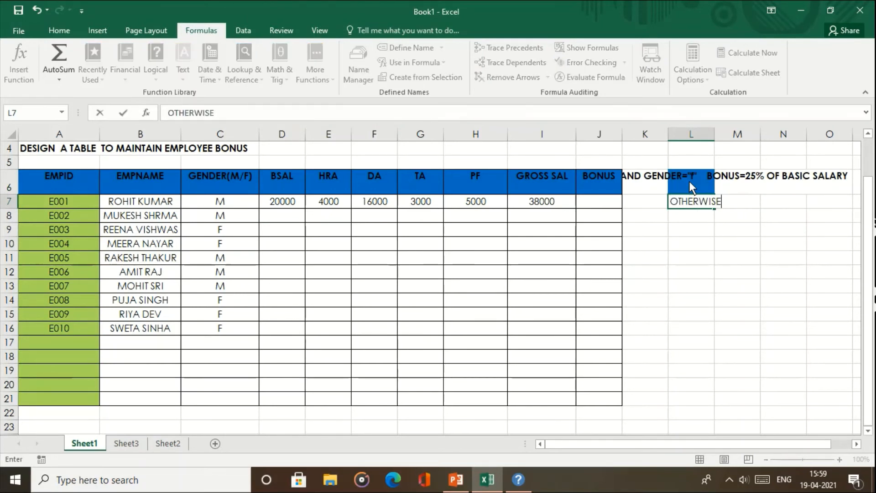
key("Return")
type("20 ")
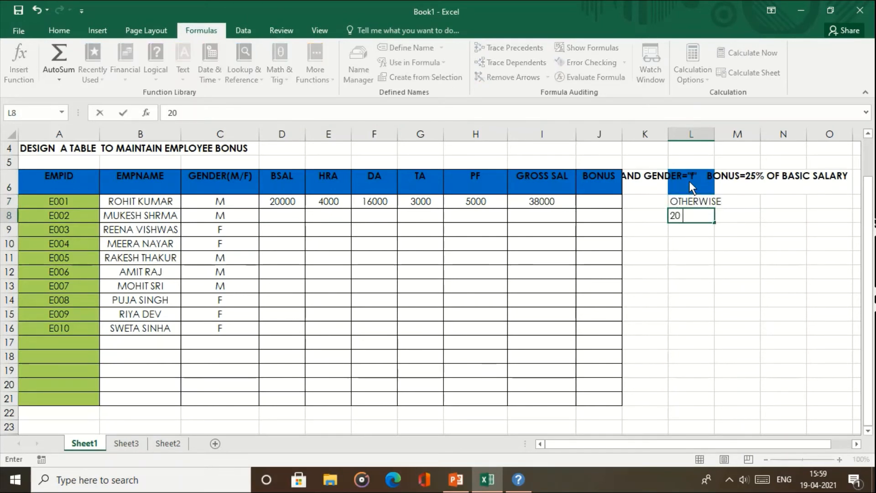
type("% OF BASIC ")
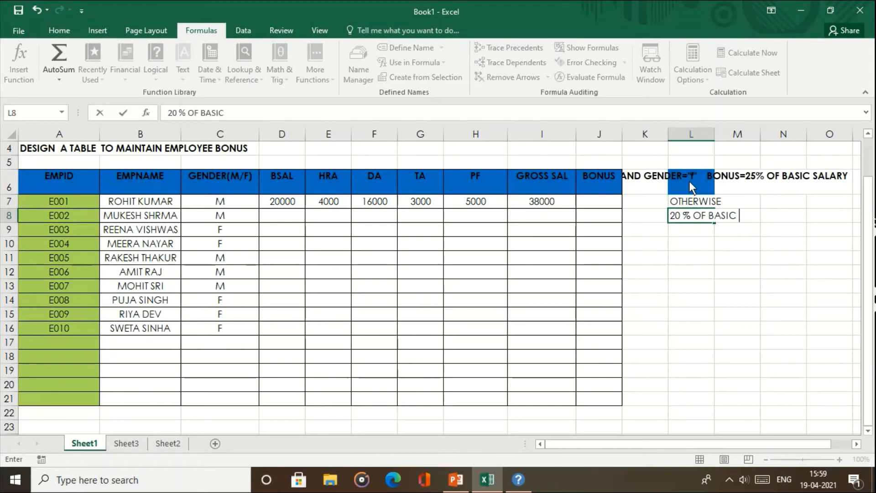
type("SALARY")
key("Return")
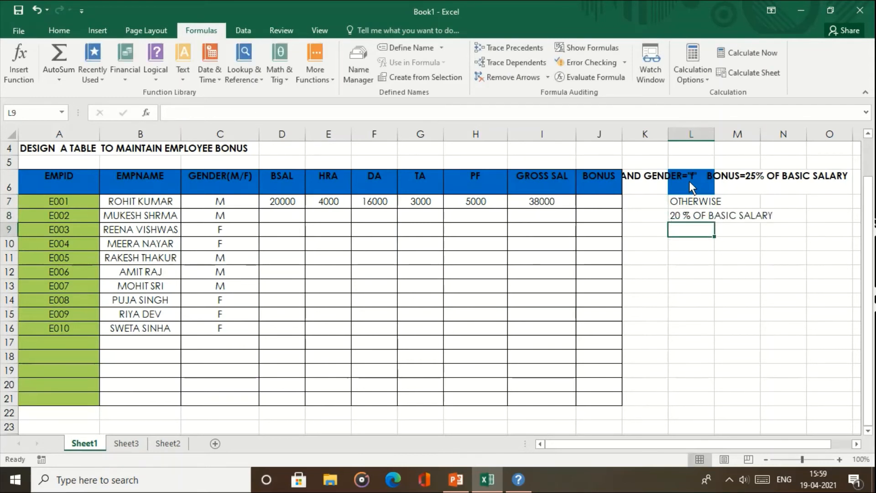
Examine the bonus rule note in row 6 beside the table
left_click(651, 185)
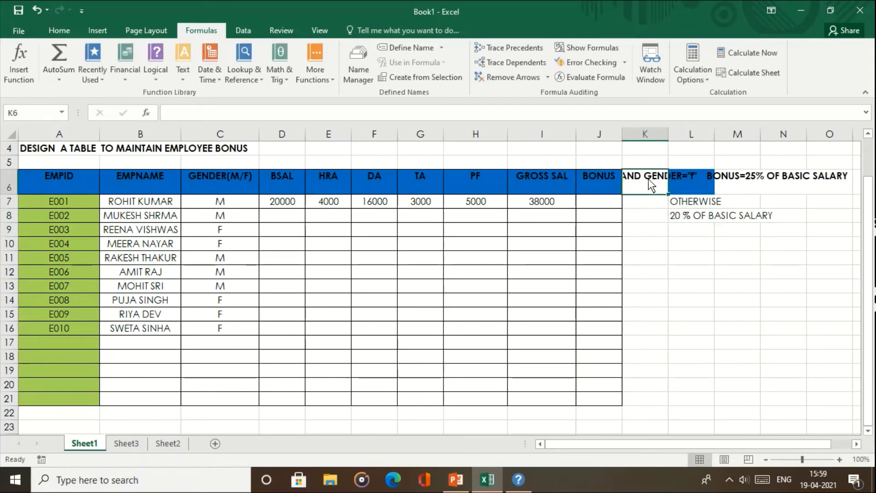
left_click(726, 180)
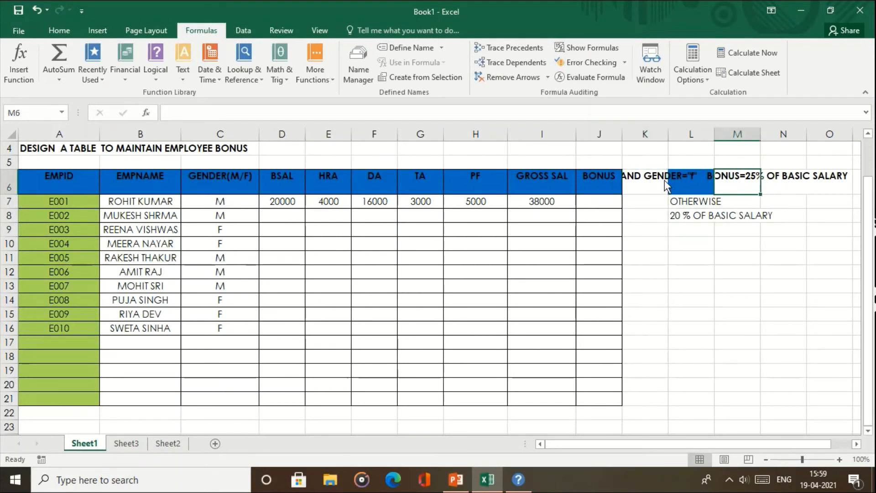
left_click(645, 182)
key("Left")
key("Left")
key("Right")
key("Right")
key("Right")
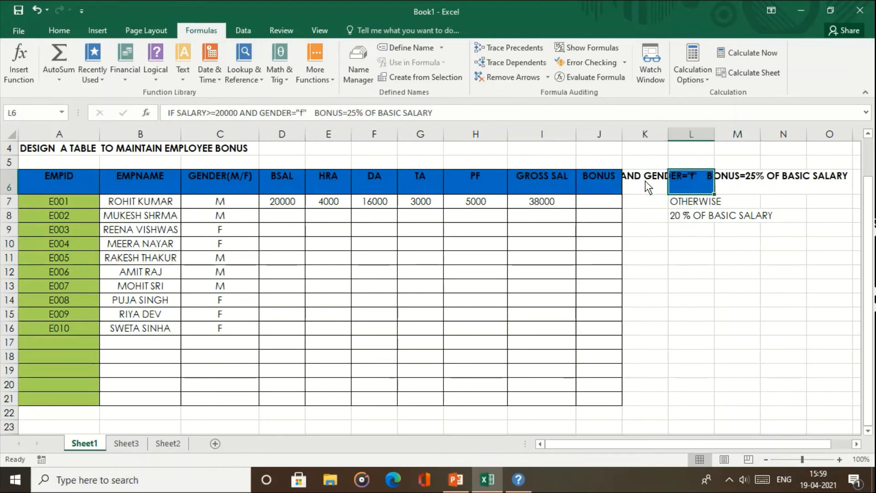
Delete the bonus rule notes from the range K6:O8
left_click(647, 186)
key("Right")
key("Left")
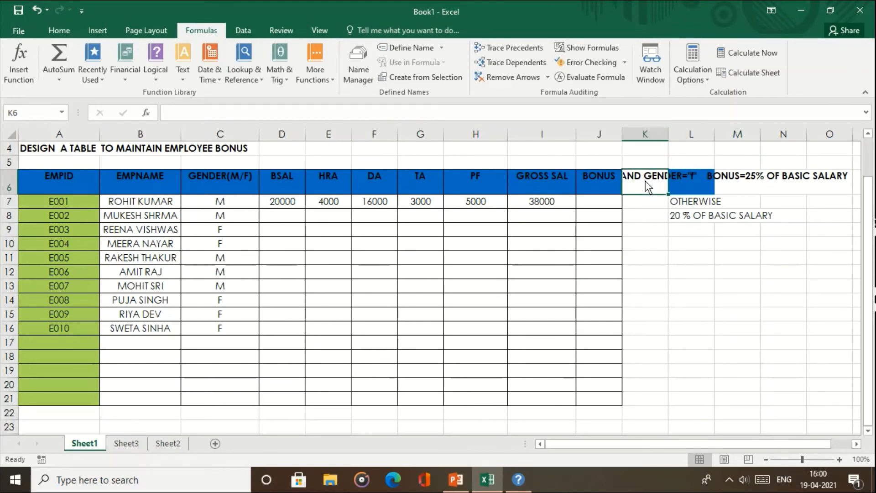
key("shift+Right")
key("shift+Right")
key("shift+Right")
key("shift+Right")
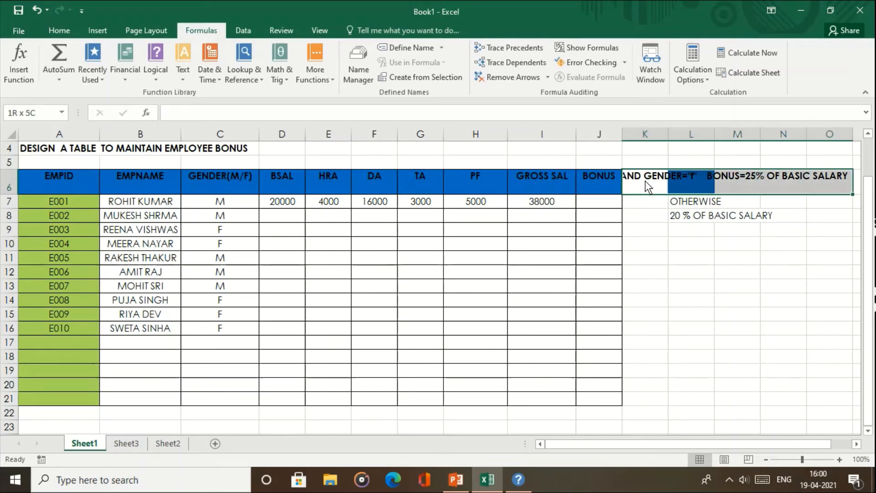
key("shift+Down")
key("shift+Down")
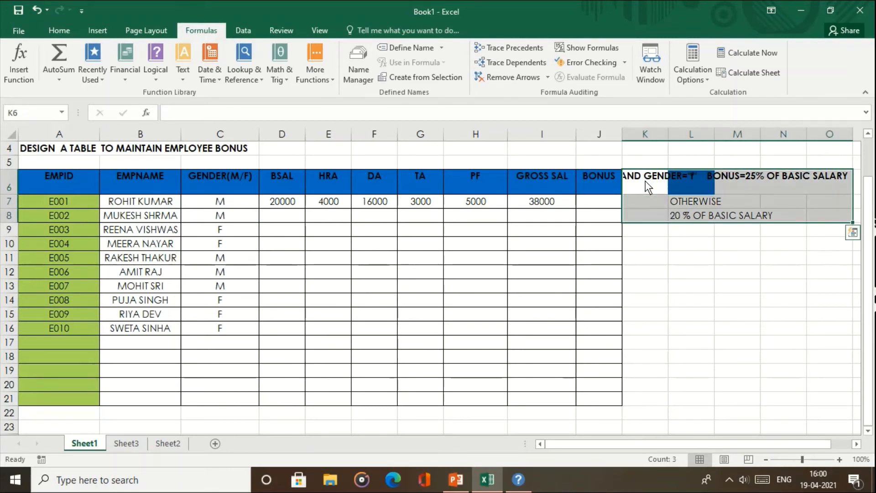
key("Delete")
Start the BONUS formula in J7 with IF and AND, testing D7>=20000 and C7="F"
key("Left")
key("Down")
key("Down")
key("Up")
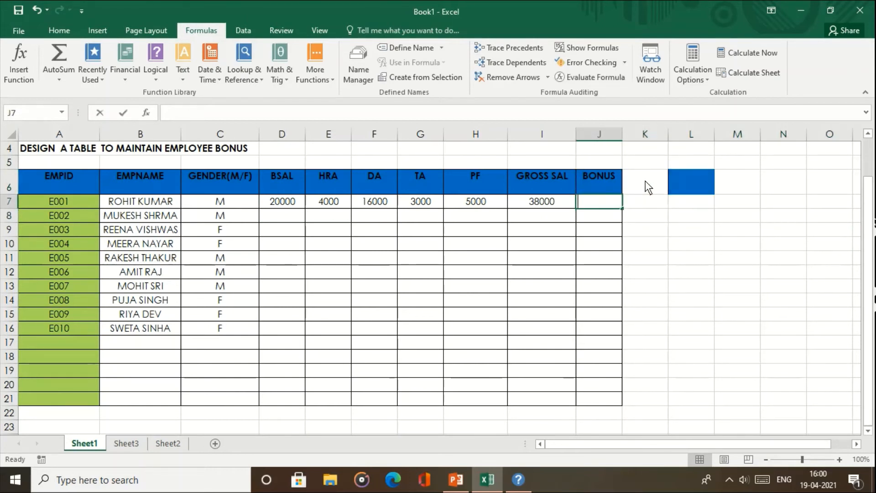
type("=IF(")
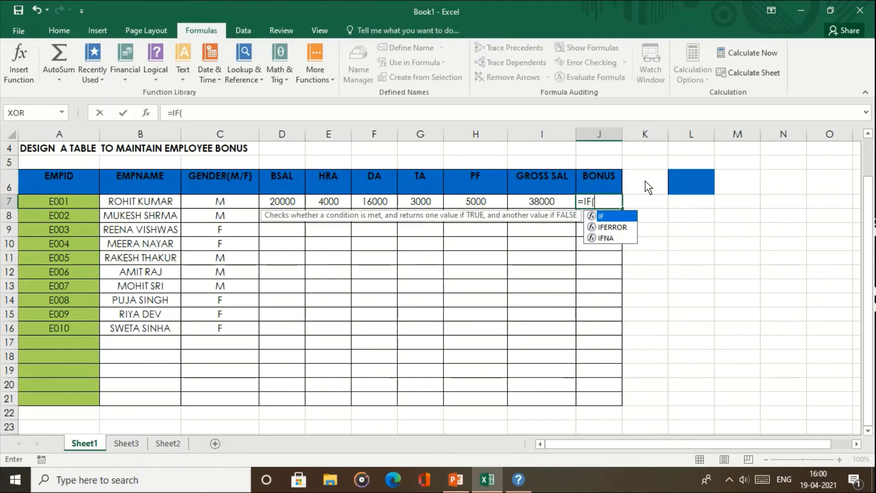
type("A")
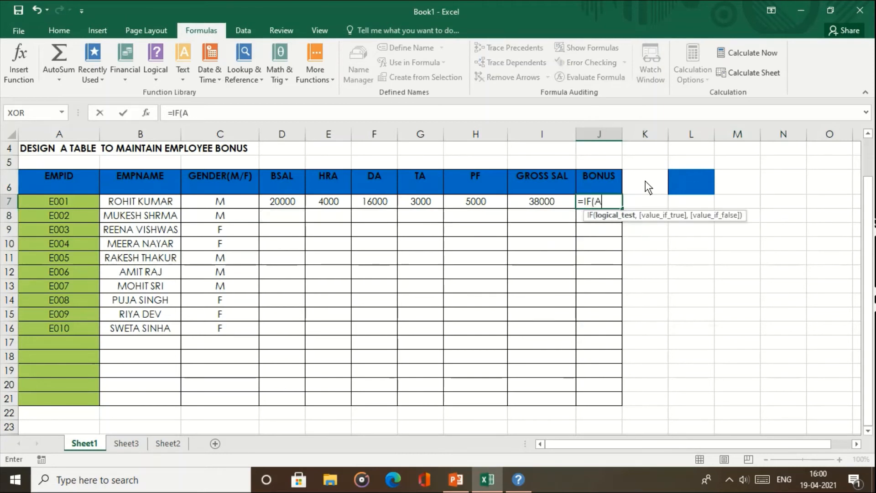
type("ND(")
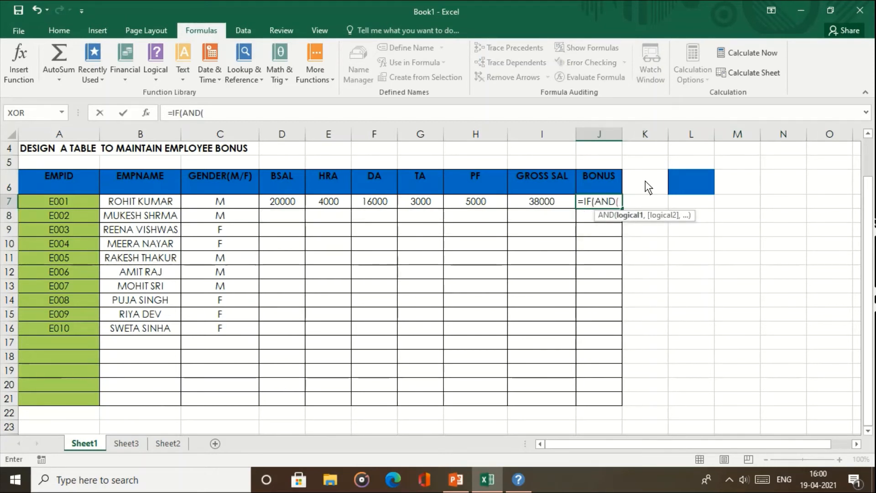
left_click(288, 200)
type(">=")
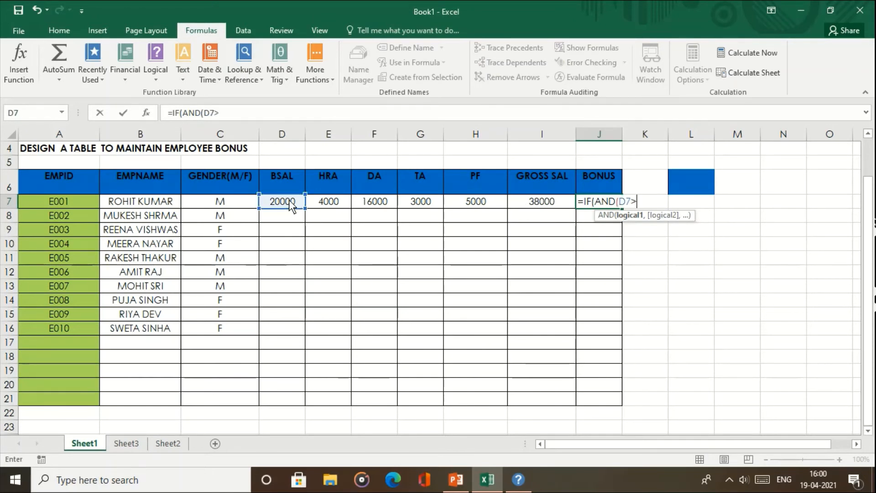
type("2000")
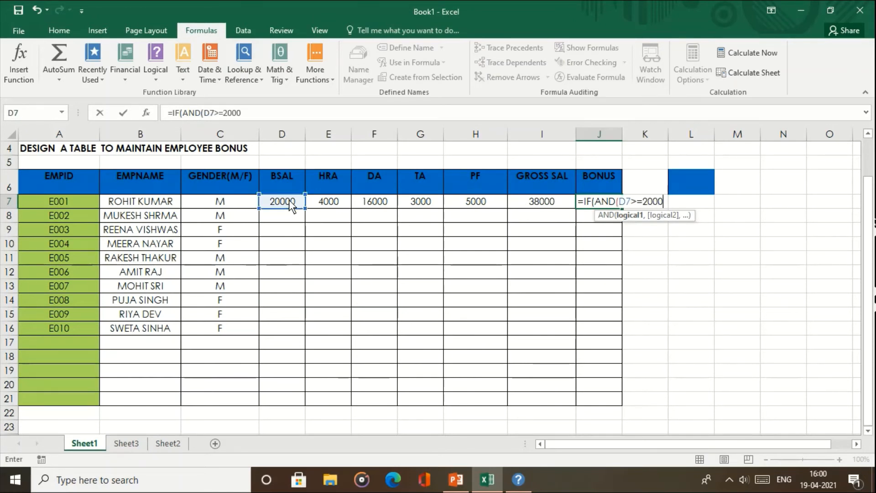
type("0,")
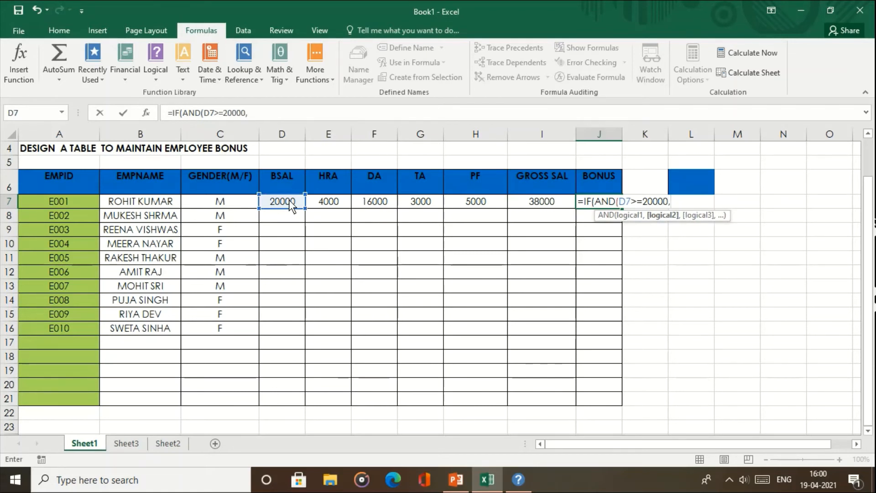
left_click(242, 204)
type("=\"")
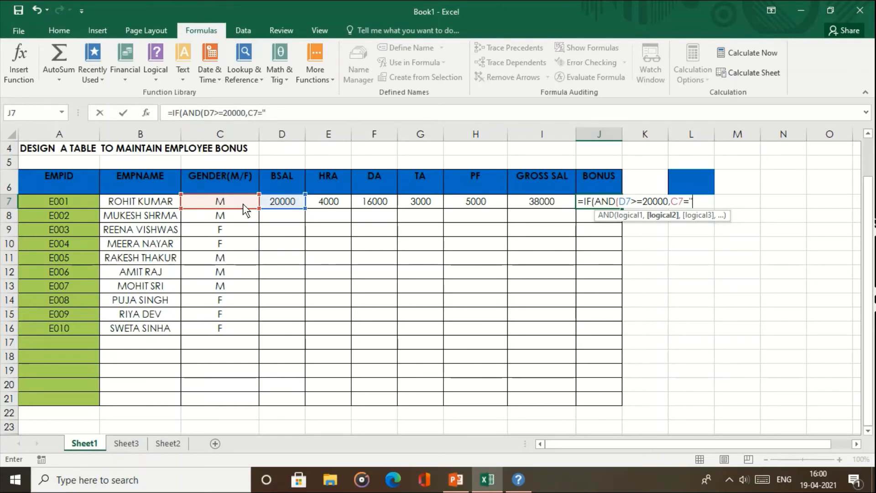
type("F\",")
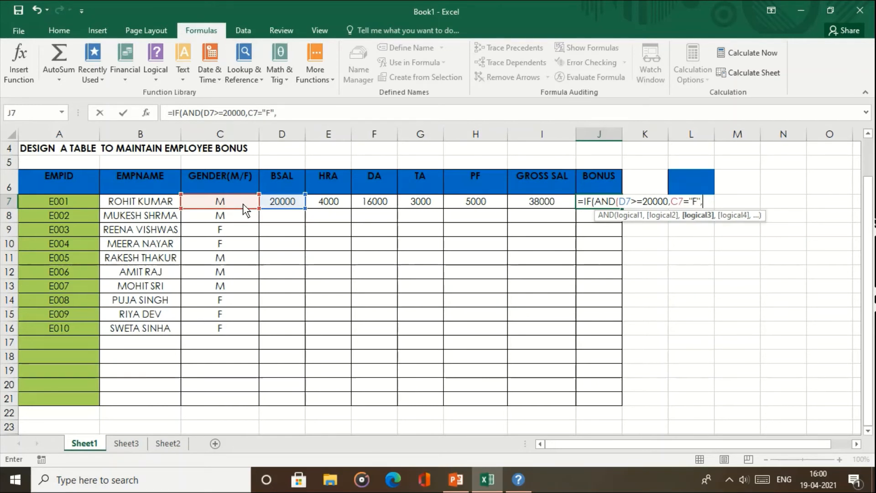
Complete the J7 formula as =IF(AND(D7>=20000,C7="F"),D7*25%,D7*20%), closing the AND right after the gender test
left_click(279, 202)
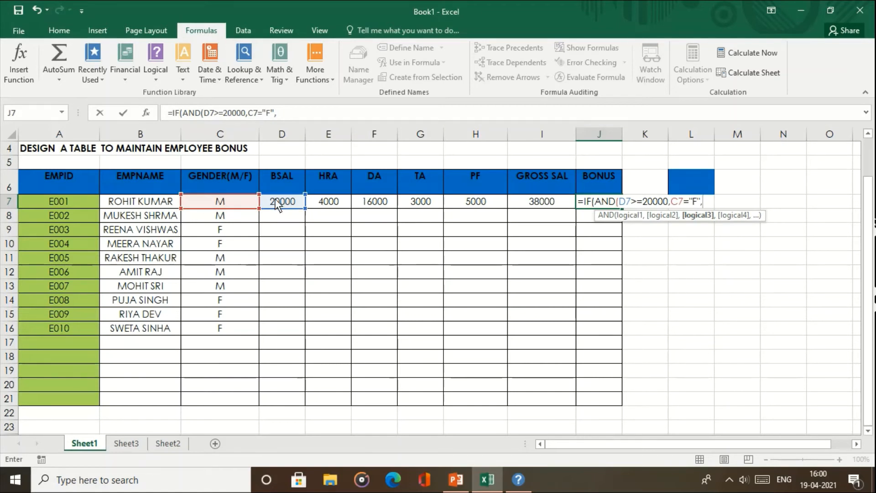
type("*25%,")
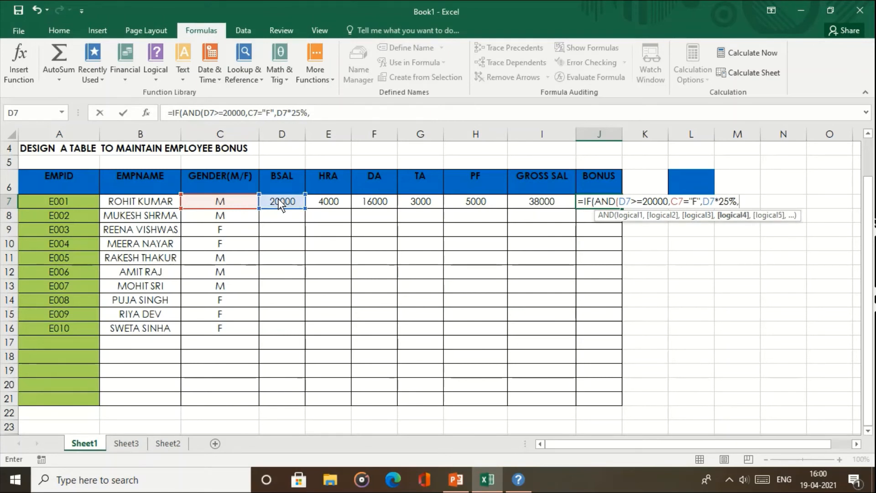
left_click(278, 202)
type("*20%")
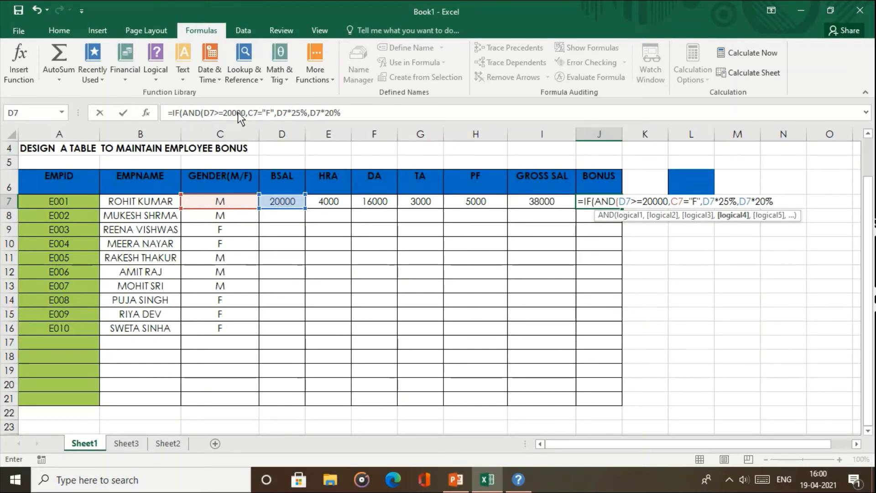
left_click(274, 112)
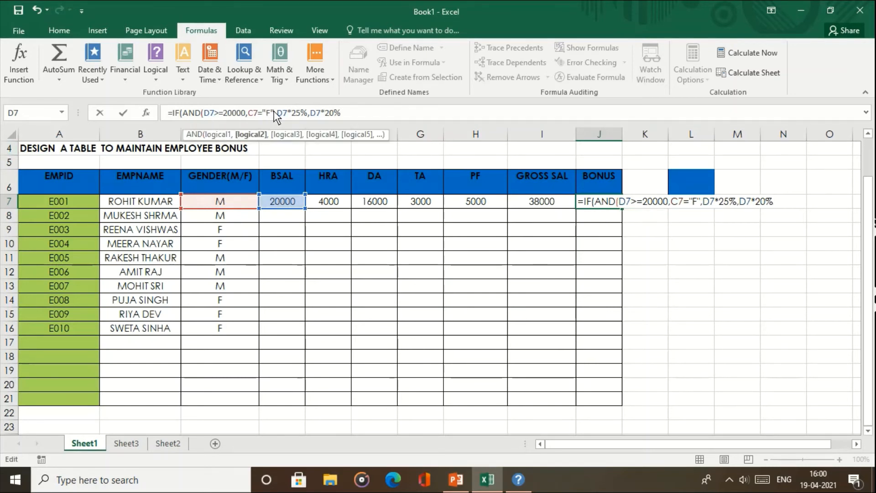
type(")")
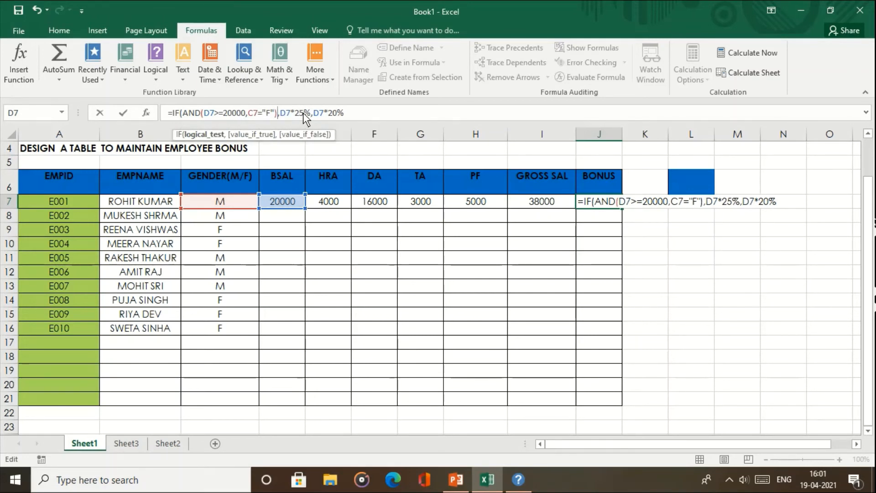
left_click(352, 114)
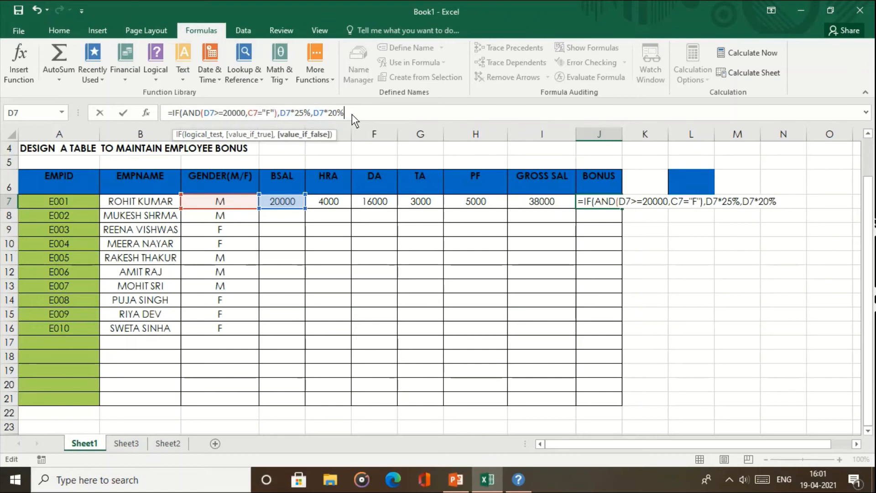
type(")")
key("Return")
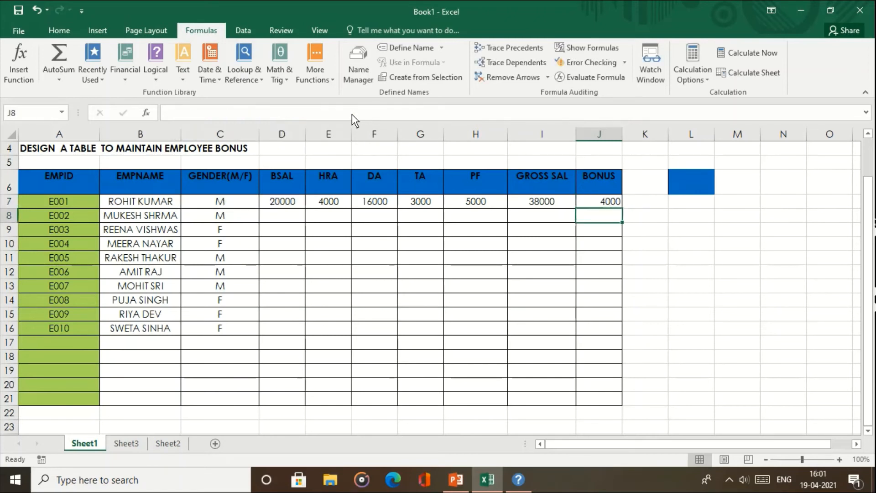
key("Up")
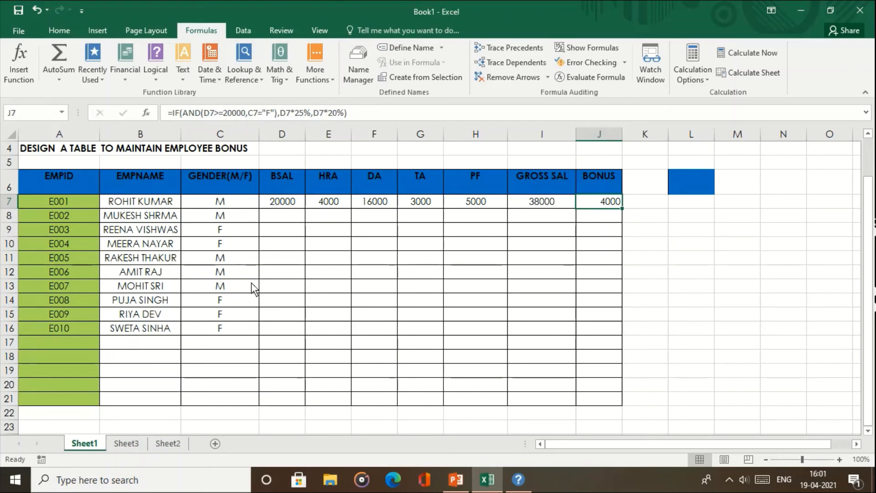
Enter 20000 as the BSAL in D9
left_click(276, 234)
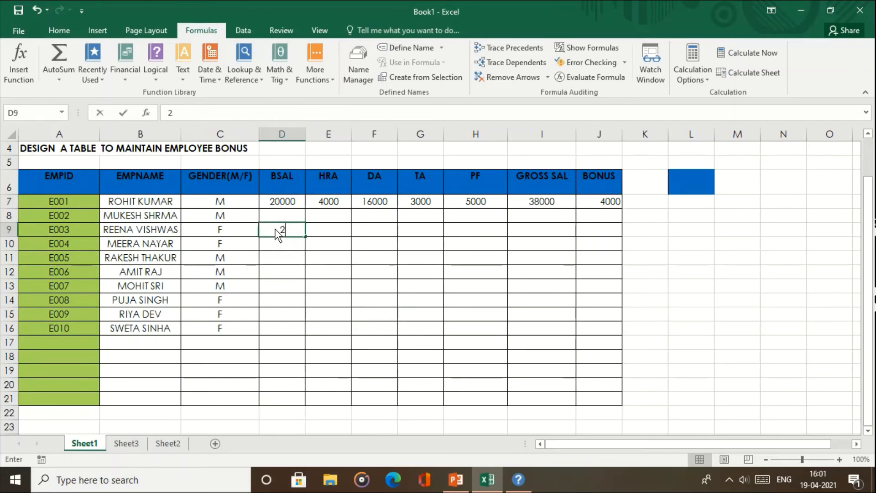
type("20000")
key("Tab")
key("Tab")
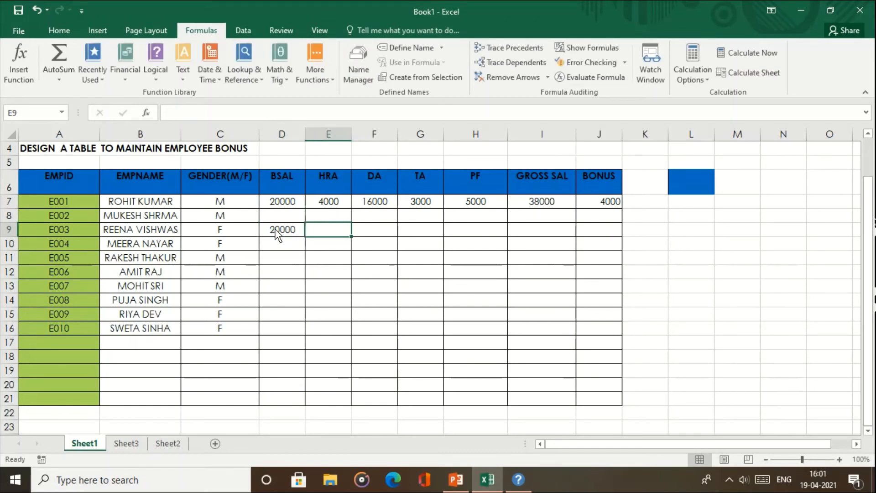
Fill the HRA, DA, TA and PF formulas from row 7 down to row 9
left_click(329, 205)
left_click_drag(351, 208, 353, 234)
left_click(390, 201)
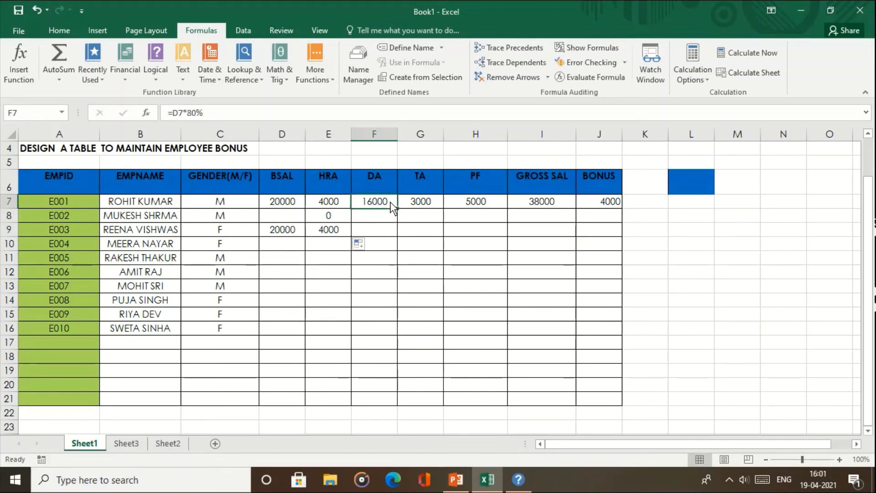
left_click_drag(397, 209, 400, 244)
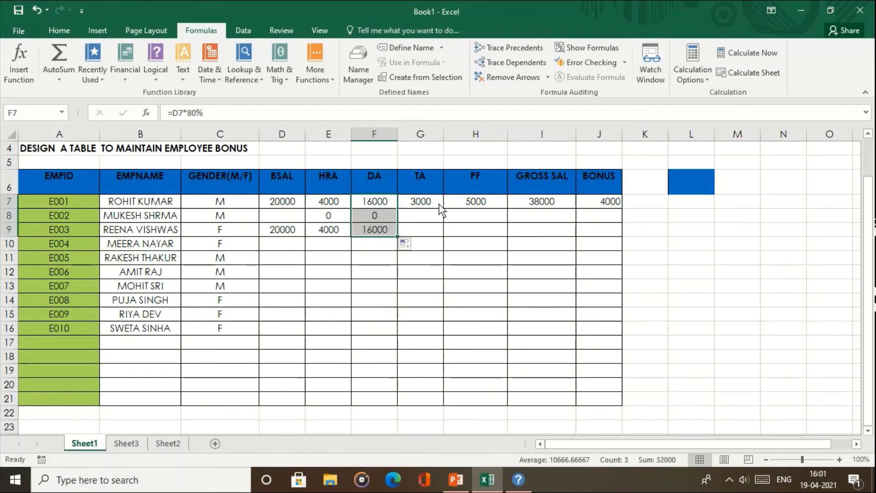
left_click(439, 203)
left_click_drag(442, 207, 447, 241)
left_click(501, 205)
left_click_drag(507, 207, 509, 233)
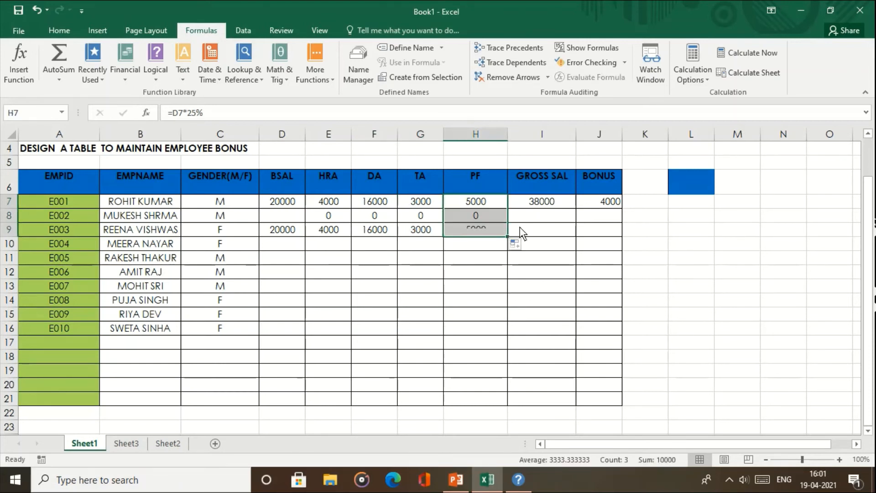
Fill the GROSS SAL and BONUS formulas from row 7 down to row 9
left_click(555, 204)
left_click_drag(574, 208, 584, 235)
left_click(611, 204)
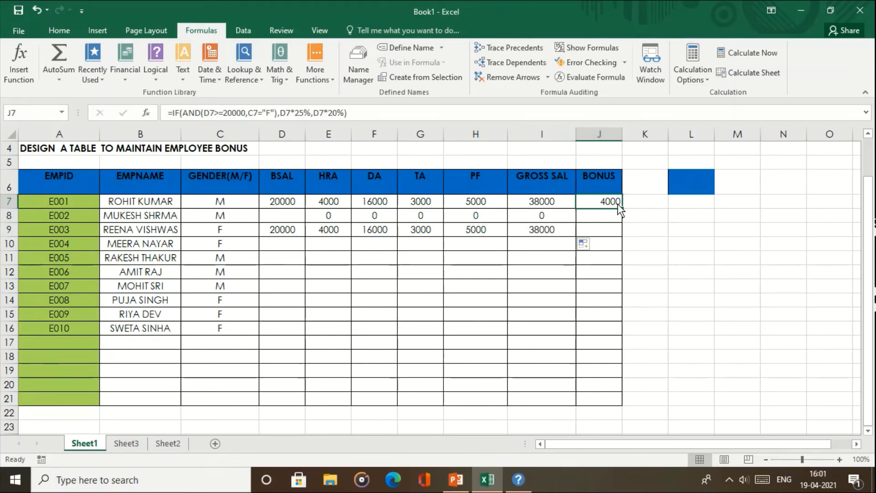
left_click_drag(622, 209, 622, 233)
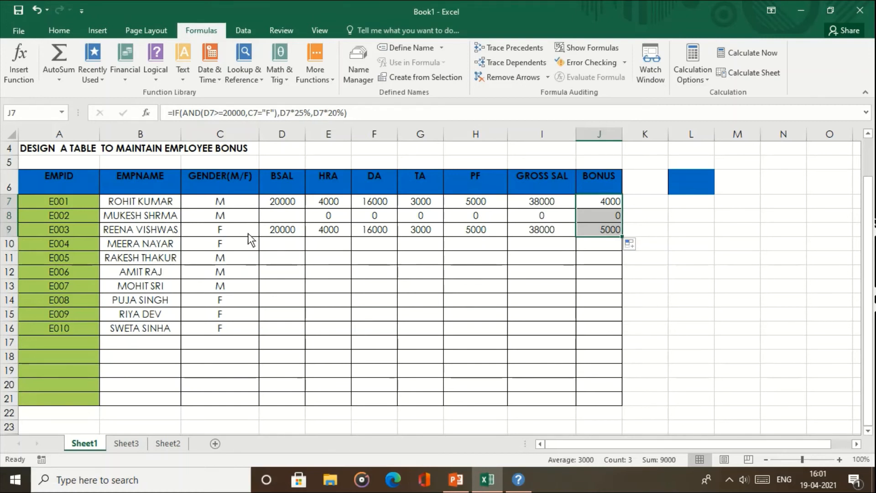
Enter 25000 as the BSAL in D8 for employee E002
left_click(282, 222)
type("2")
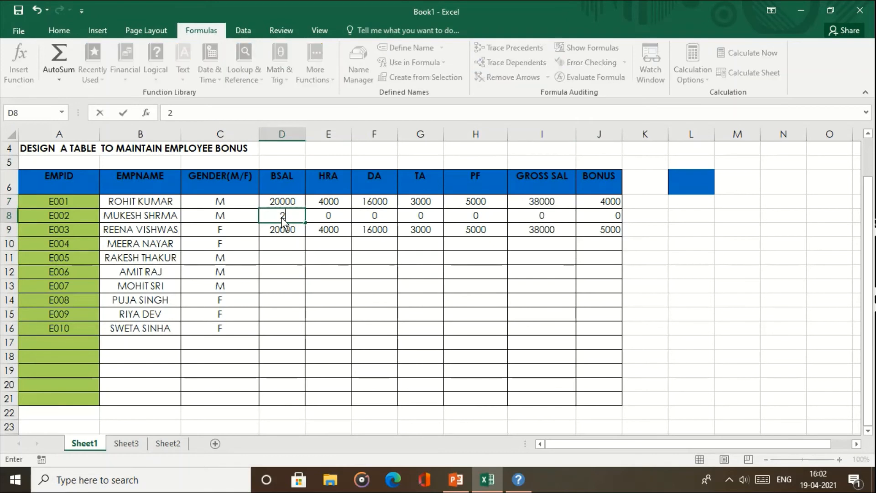
type("5000")
key("Tab")
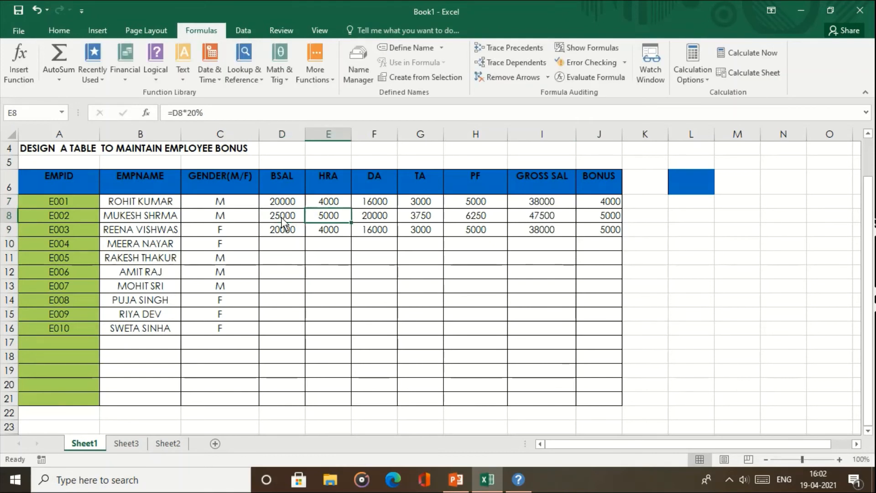
key("Down")
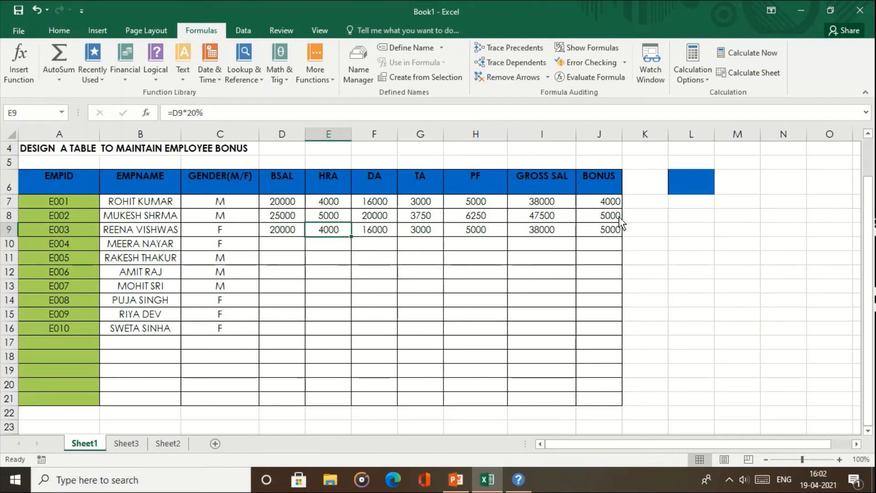
Set the gender in C8 to F for employee E002
left_click(218, 216)
type("f\\")
key("BackSpace")
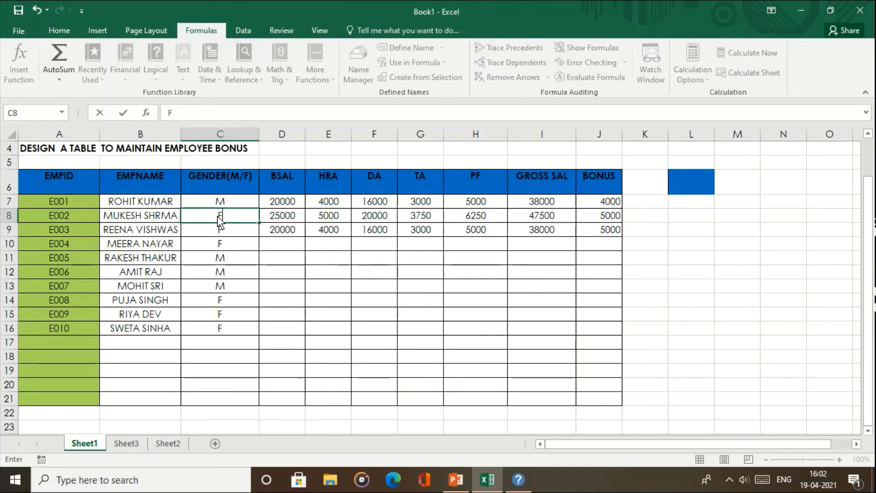
key("ctrl+Return")
key("Return")
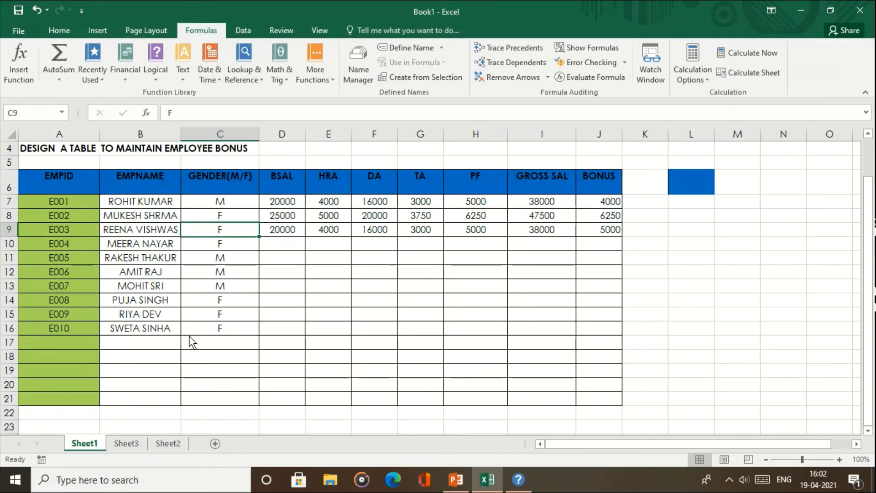
Open Sheet2 and look over the result table's STUDENT, SUBJECTS and RESULTS header groups
left_click(170, 442)
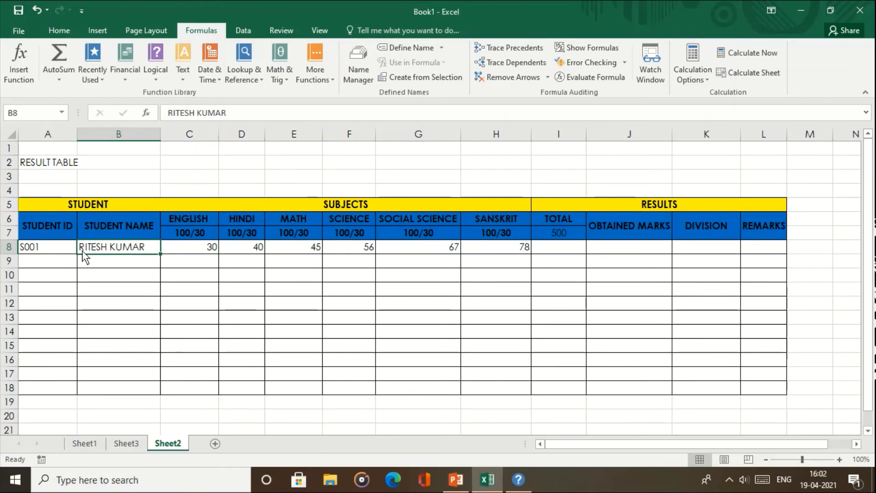
key("Left")
key("Up")
key("Up")
key("Right")
key("Right")
key("Left")
key("Right")
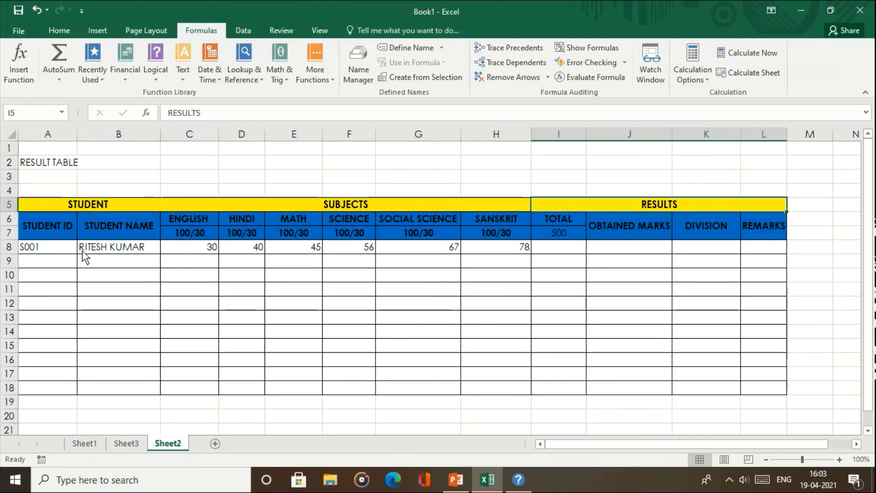
key("Down")
key("Down")
key("Down")
key("Left")
key("Left")
key("Home")
key("Right")
key("Left")
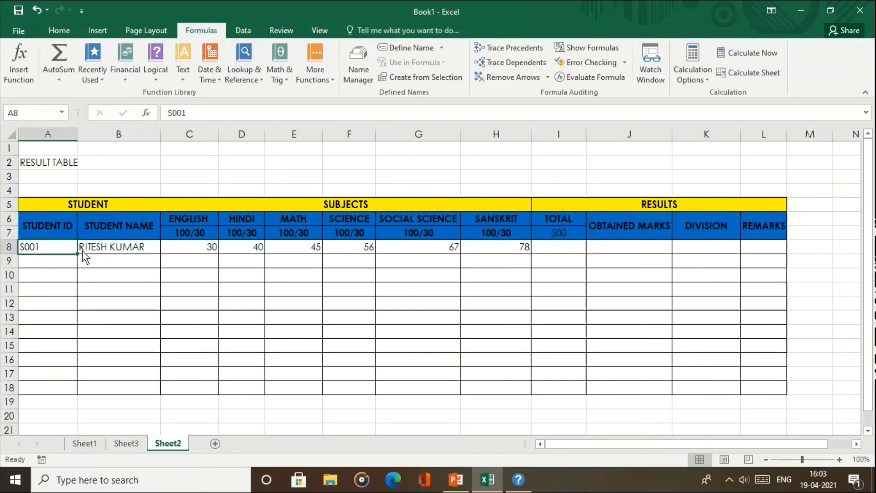
Examine student S001's marks across the six subject columns in row 8
key("Right")
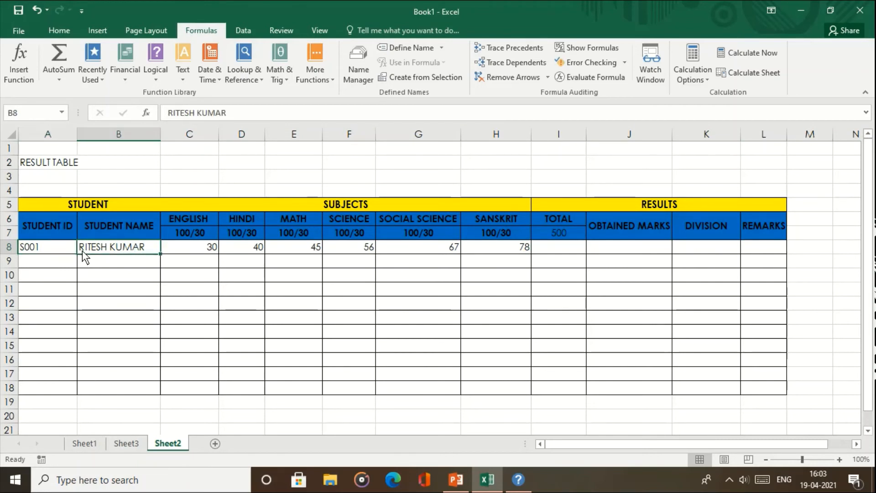
key("Right")
key("Right")
key("Right")
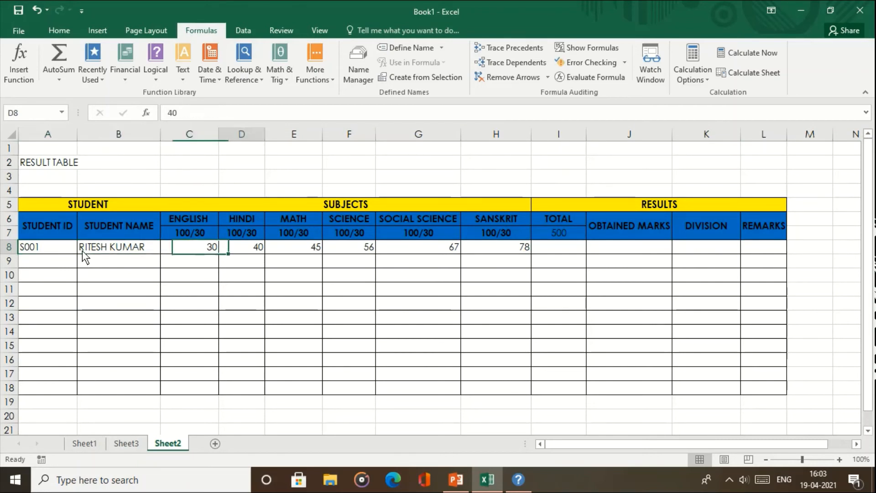
key("Right")
key("Right")
key("Right")
key("Right")
key("Left")
key("Left")
key("Left")
key("Left")
key("Left")
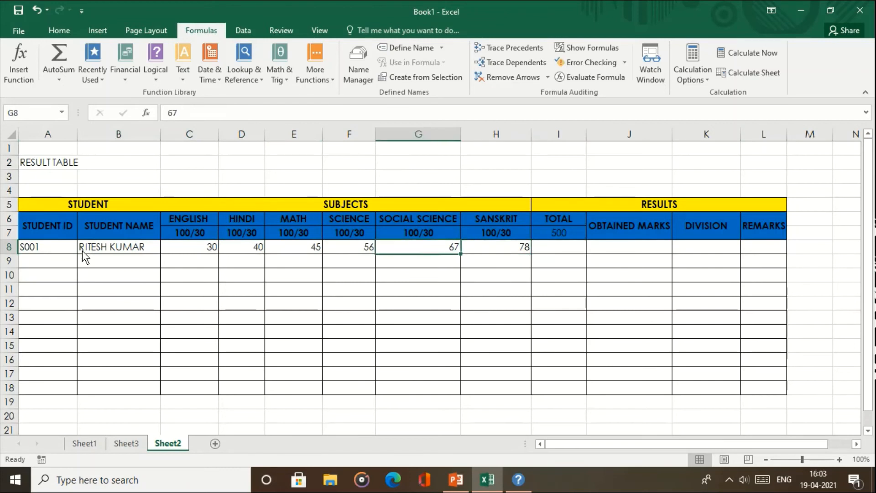
key("Left")
key("Right")
key("Left")
key("Right")
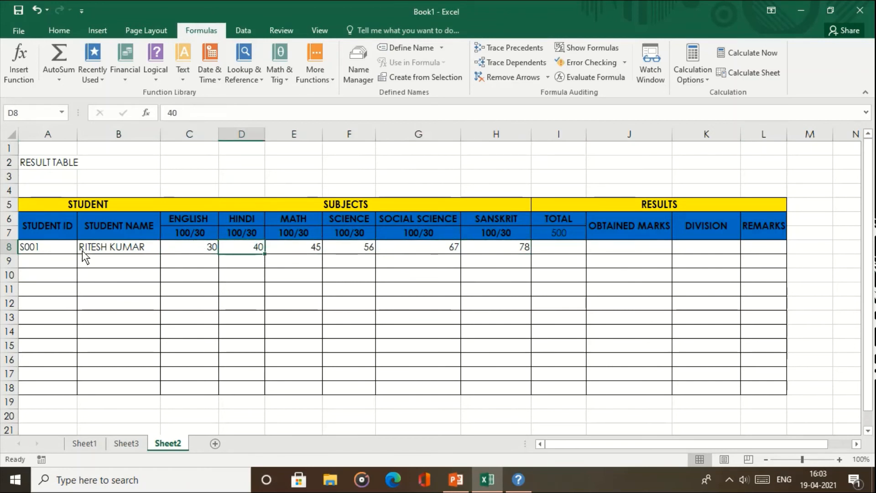
key("Right")
key("Right")
key("Right")
key("Right")
key("Right")
key("Left")
key("Left")
key("Left")
key("Left")
key("Left")
key("Left")
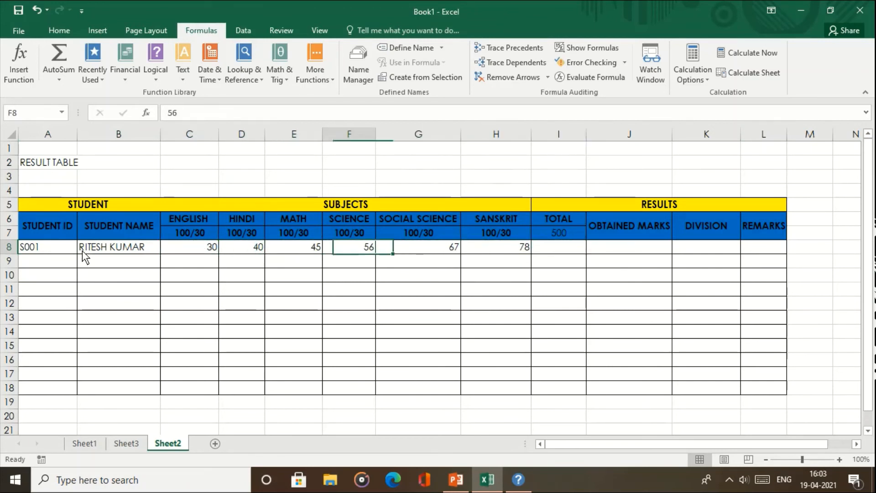
Enter 500 as the TOTAL in I8 for student S001
key("Right")
key("Right")
key("Right")
key("Right")
key("Right")
key("Right")
key("Right")
key("Left")
type("500")
key("Tab")
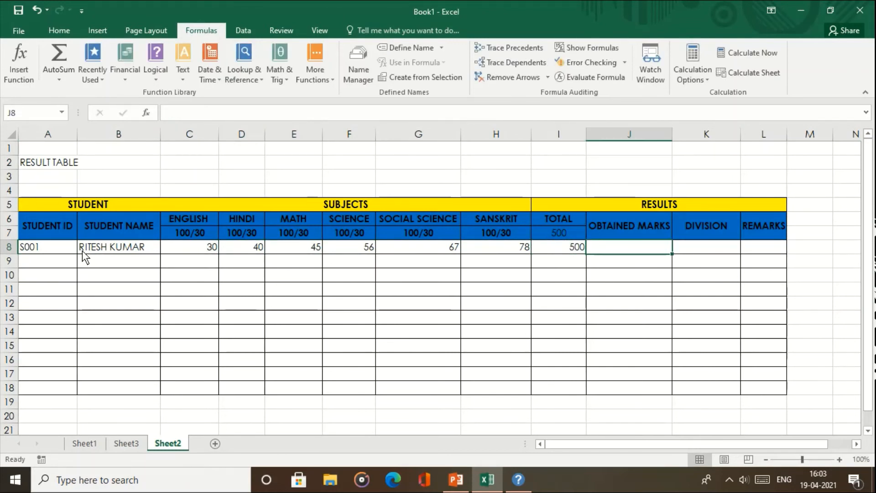
Review row 8 across the student, subject marks and result columns to see which marks count towards the total
key("Right")
key("Right")
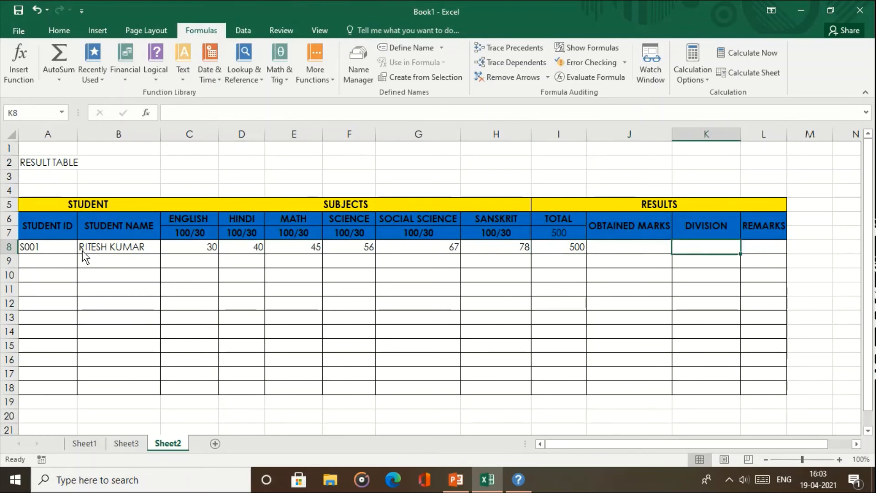
key("Left")
key("Left")
key("Left")
key("Left")
key("Left")
key("Left")
key("Left")
key("Left")
key("Left")
key("Left")
key("Left")
key("Right")
key("Right")
key("Right")
key("Right")
key("Right")
key("Right")
key("Right")
key("Right")
key("Right")
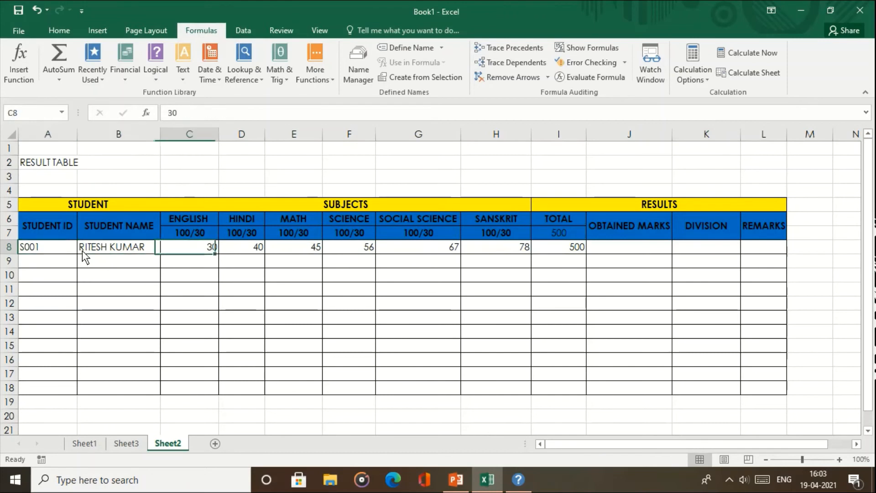
Calculate the OBTAINED MARKS in J8 with the formula =D8+E8+F8+G8+H8
key("Left")
key("Right")
type("=")
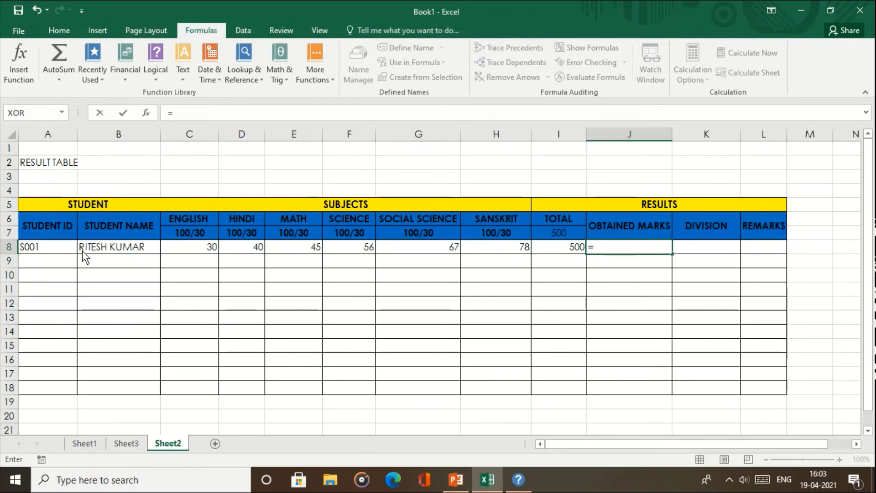
left_click(246, 249)
type("+")
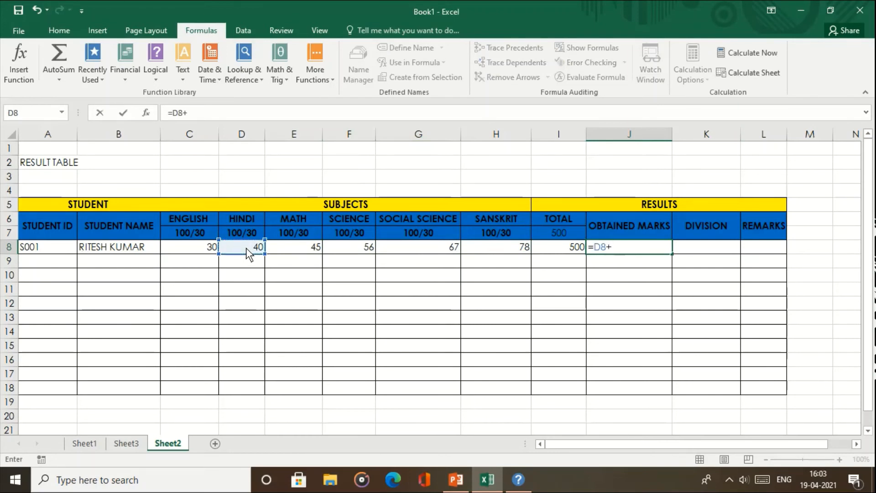
left_click(285, 248)
type("+")
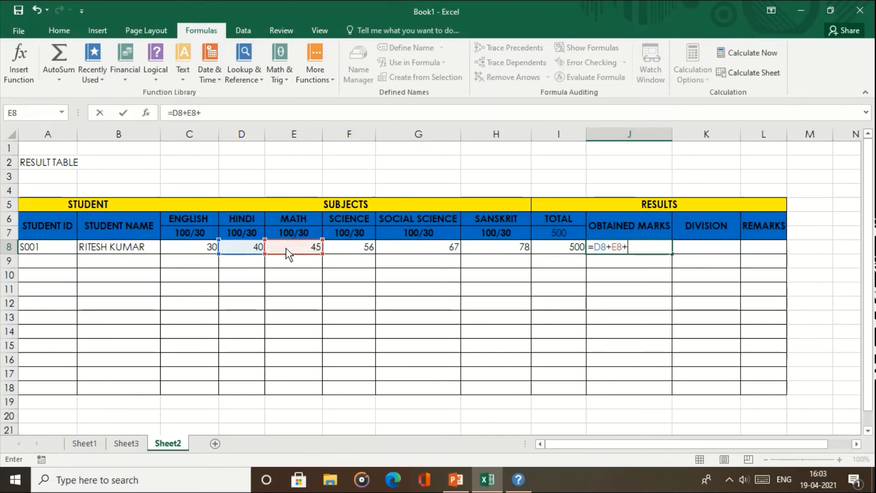
left_click(344, 258)
type("+")
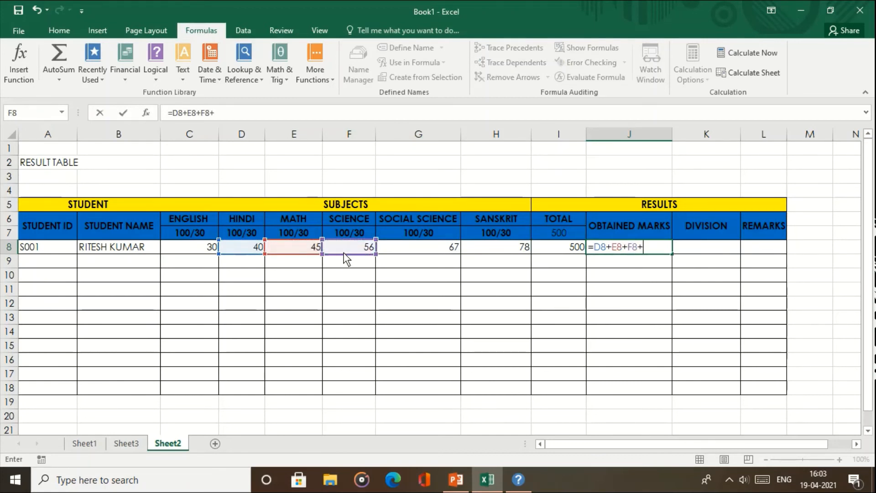
left_click(416, 248)
type("+")
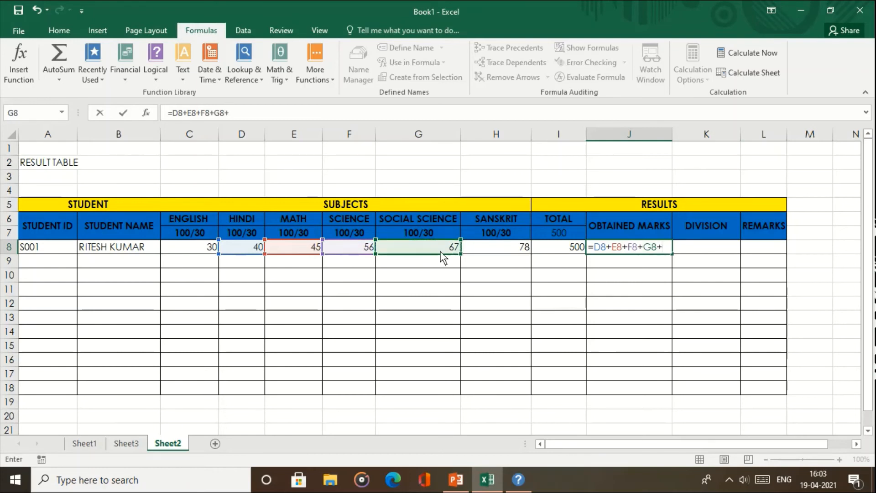
left_click(497, 248)
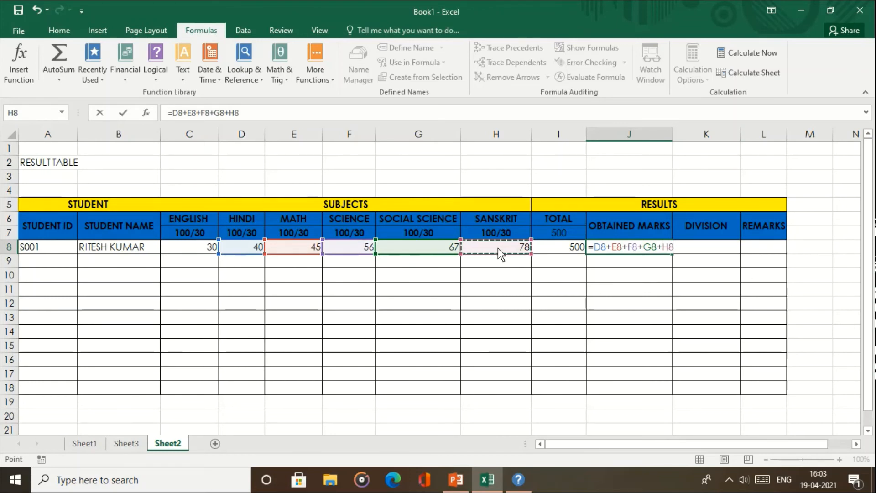
key("Return")
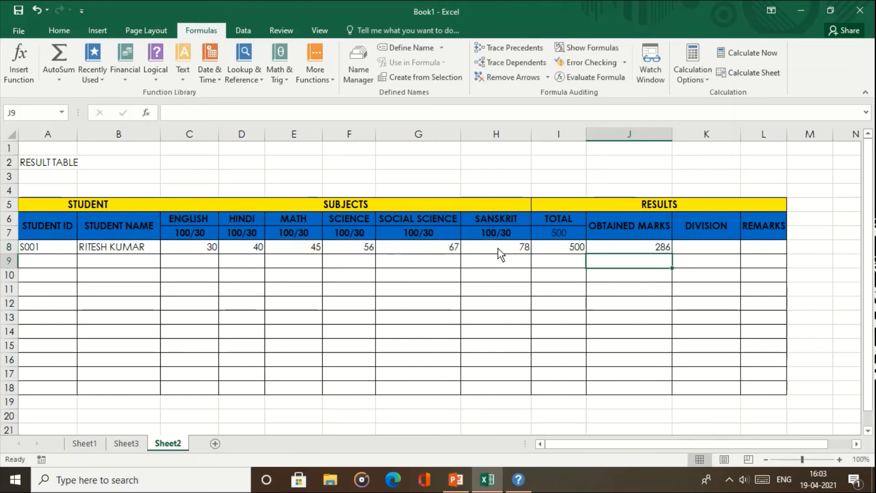
Check the OBTAINED MARKS formula in J8 against the individual subject marks in row 8
key("Left")
key("Left")
key("Up")
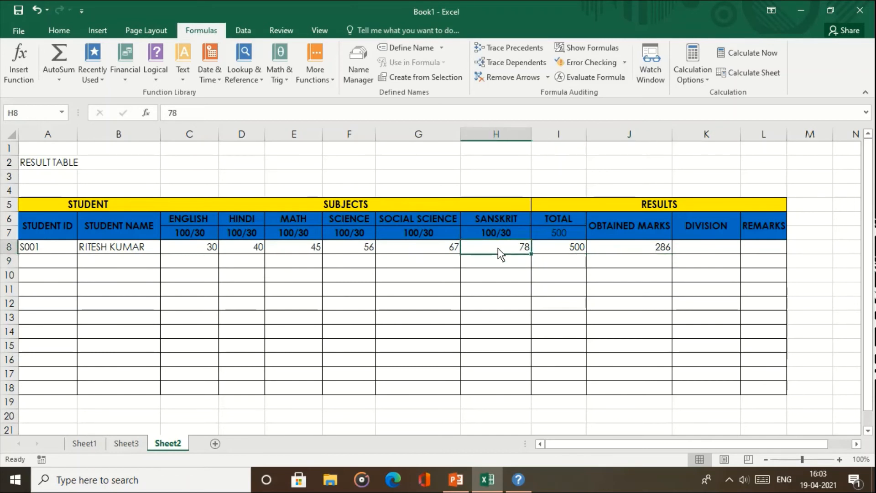
key("Right")
key("Right")
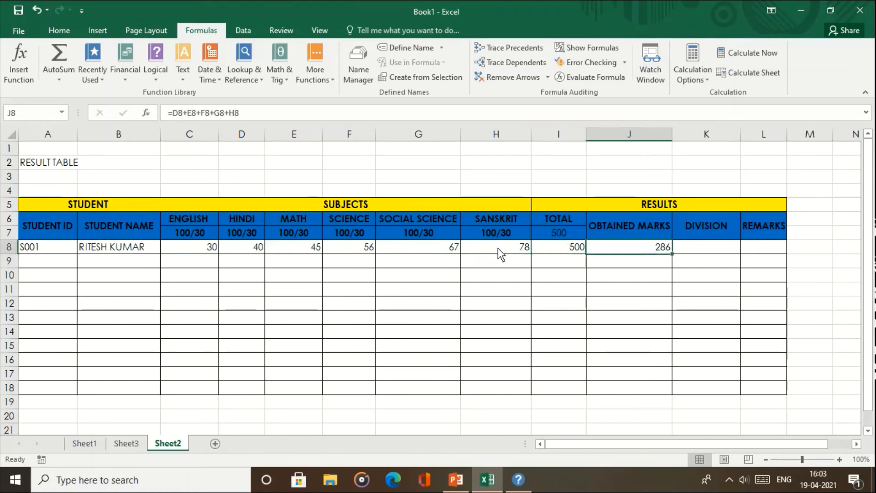
key("Left")
key("Left")
key("Left")
key("Left")
key("Left")
key("Left")
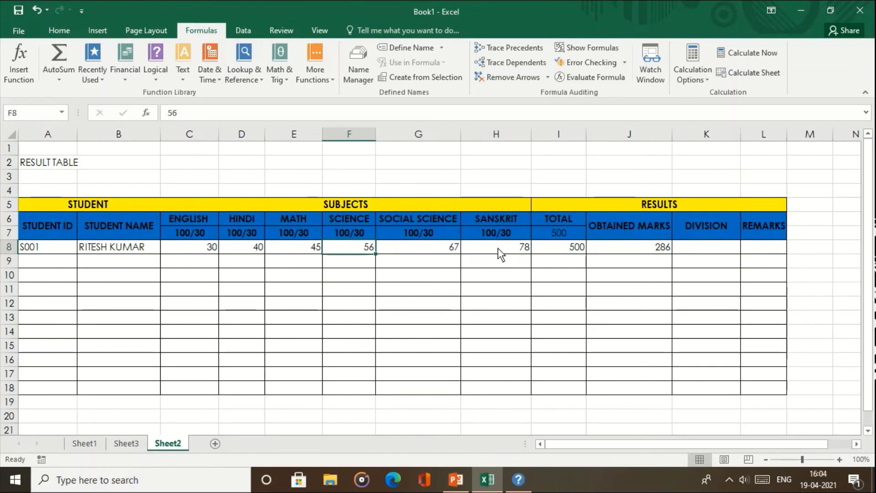
key("Right")
key("Right")
key("Right")
key("Right")
key("Right")
key("Right")
key("Right")
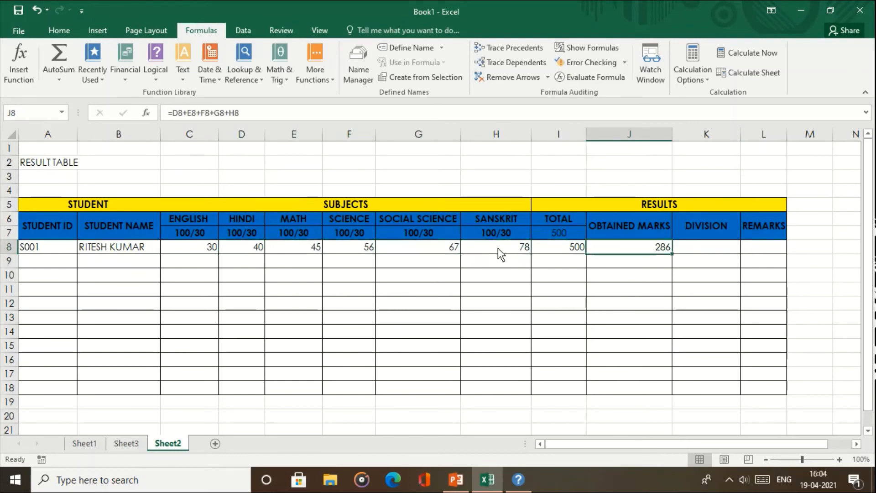
key("Left")
key("Left")
key("Left")
key("Left")
key("Left")
key("Left")
key("Left")
key("Left")
key("Left")
key("Right")
key("Right")
key("Right")
key("Right")
key("Right")
key("Right")
key("Right")
key("Right")
key("Right")
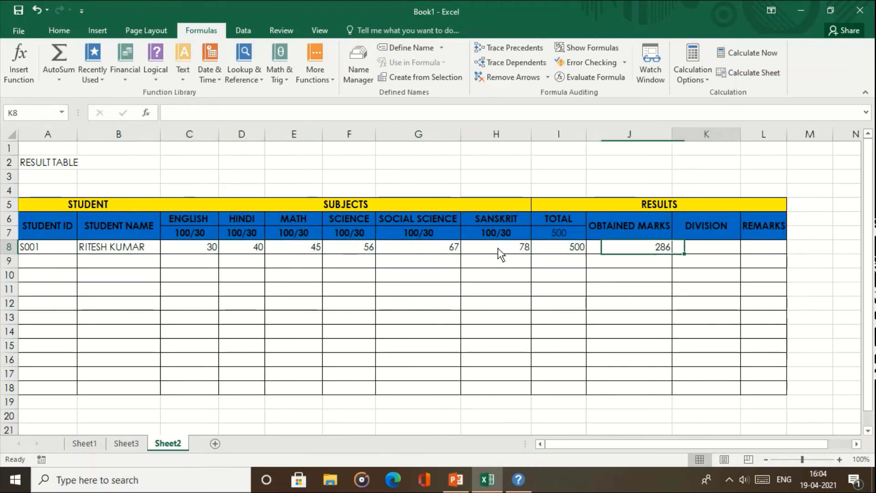
Add the heading "percentage" in M6, next to the REMARKS header
key("Left")
key("Right")
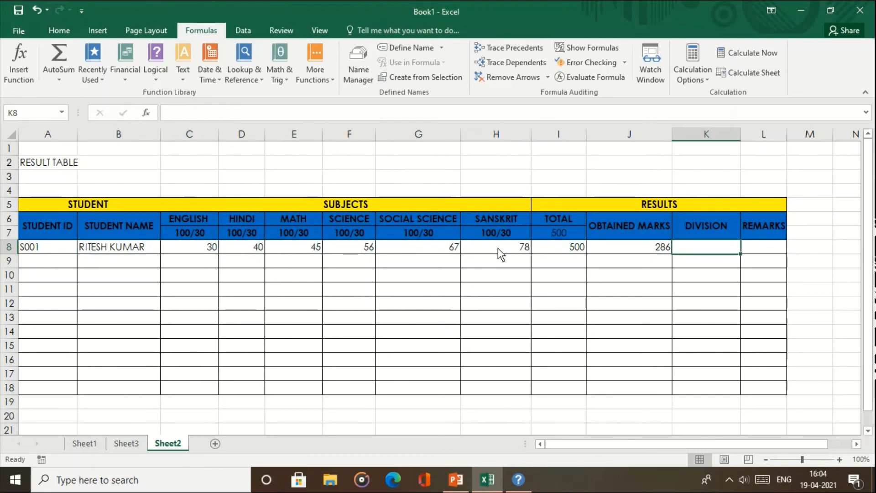
key("Left")
key("Right")
key("Right")
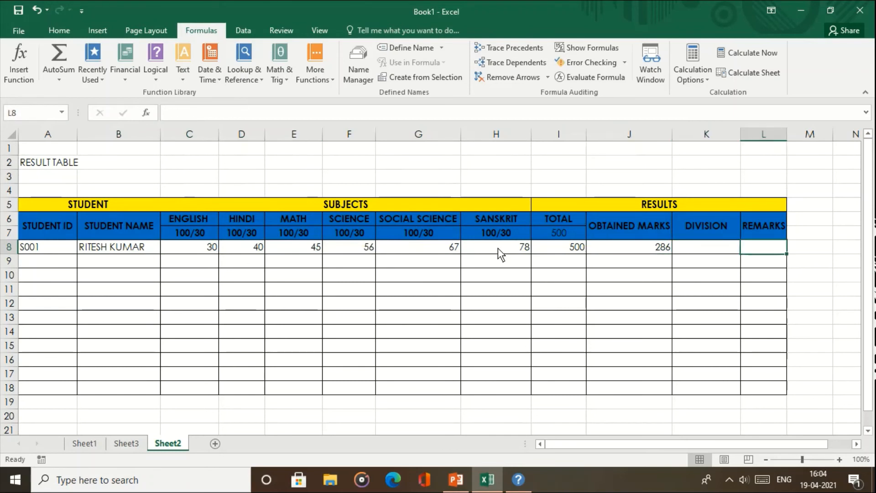
key("Right")
key("Up")
key("Up")
key("Down")
key("Up")
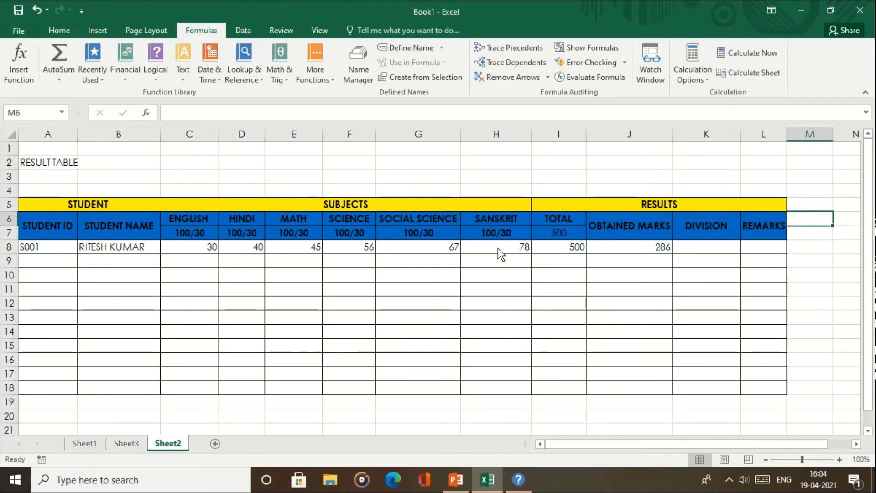
type("percentage")
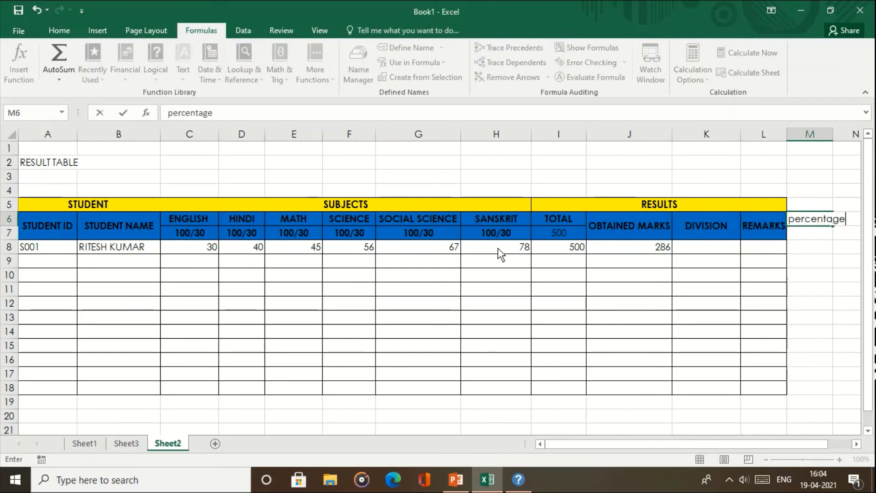
key("Return")
key("Up")
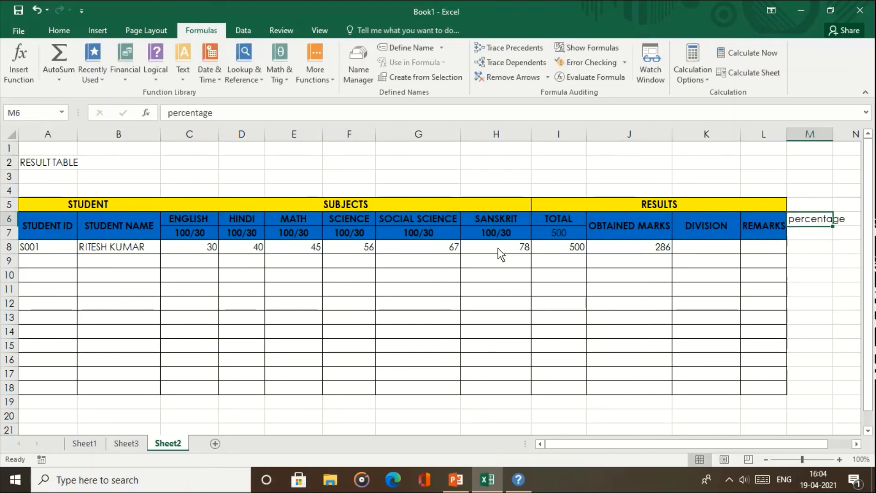
Copy the REMARKS header formatting to the percentage header in M6:M7 and widen column M to fit the heading
left_click(771, 235)
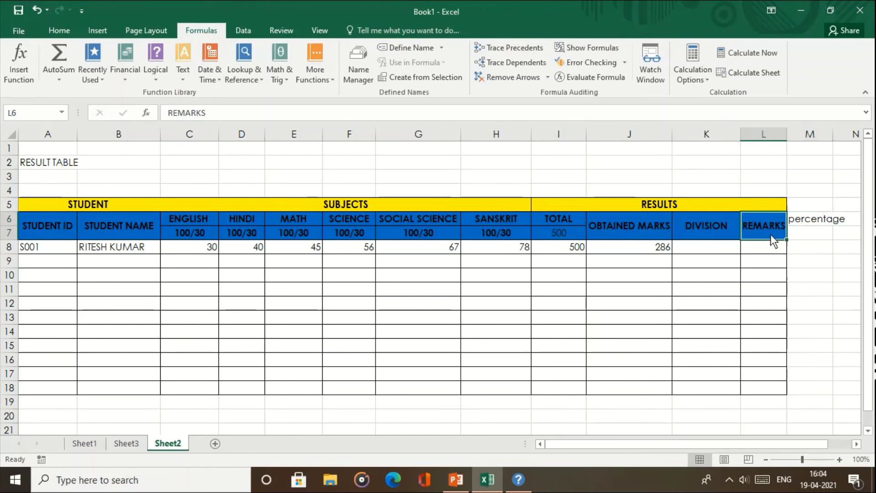
left_click(51, 32)
left_click(55, 77)
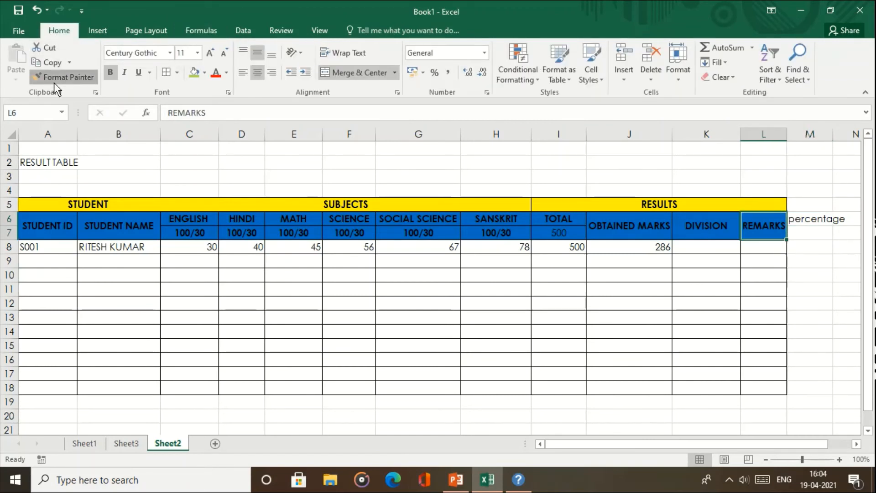
left_click_drag(799, 223, 804, 233)
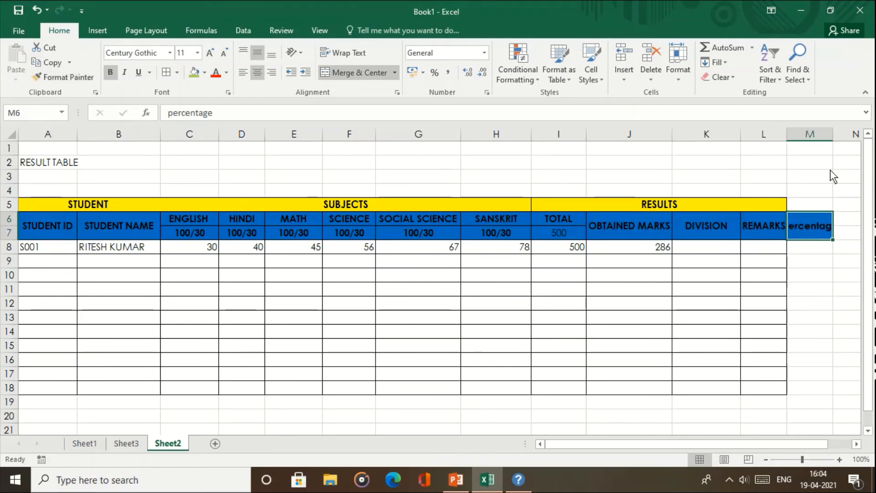
left_click_drag(833, 134, 847, 138)
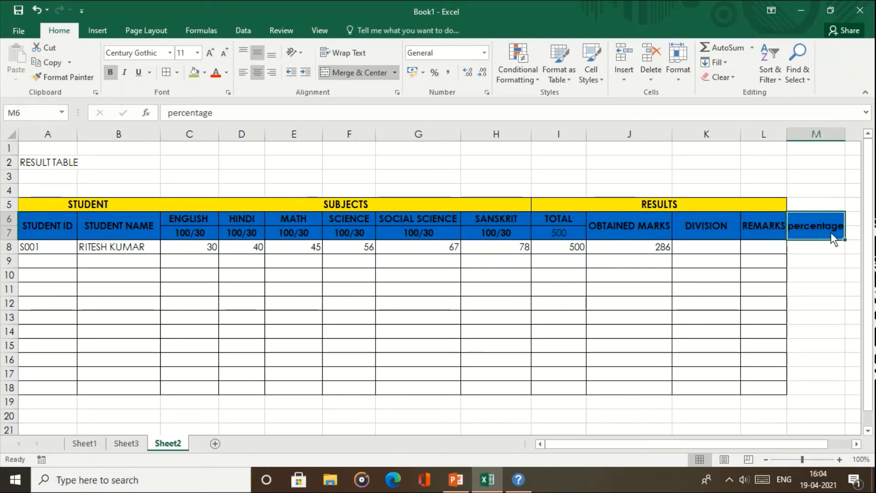
Add cell borders to the percentage column from its header down to row 18
left_click_drag(824, 234, 835, 389)
left_click(165, 72)
left_click(796, 272)
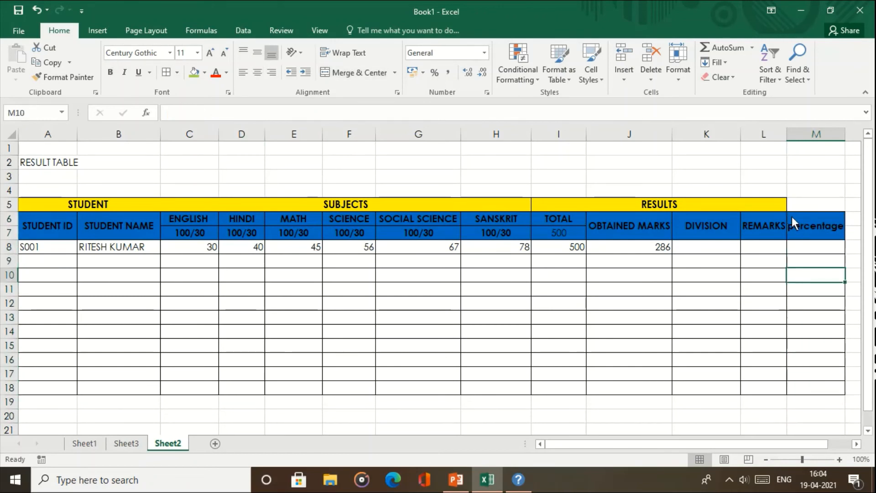
Fill M5 above the percentage header with yellow to extend the heading band
left_click(819, 205)
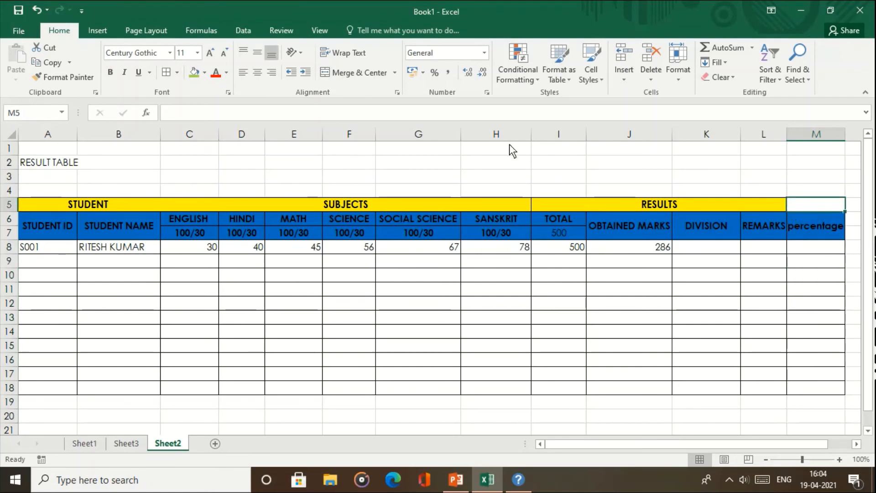
left_click(204, 77)
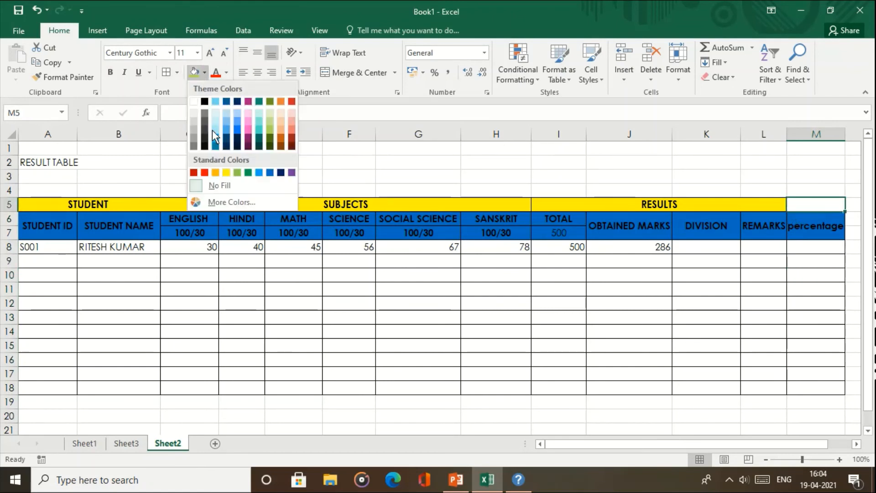
left_click(226, 172)
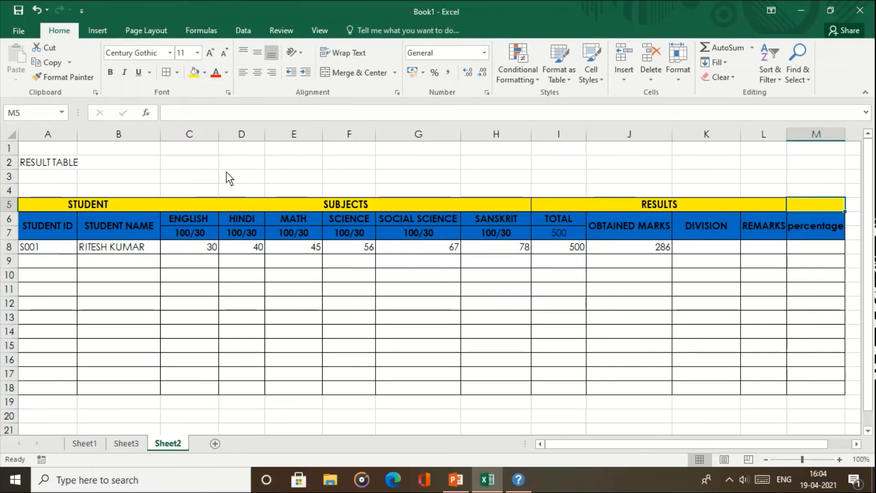
left_click(470, 304)
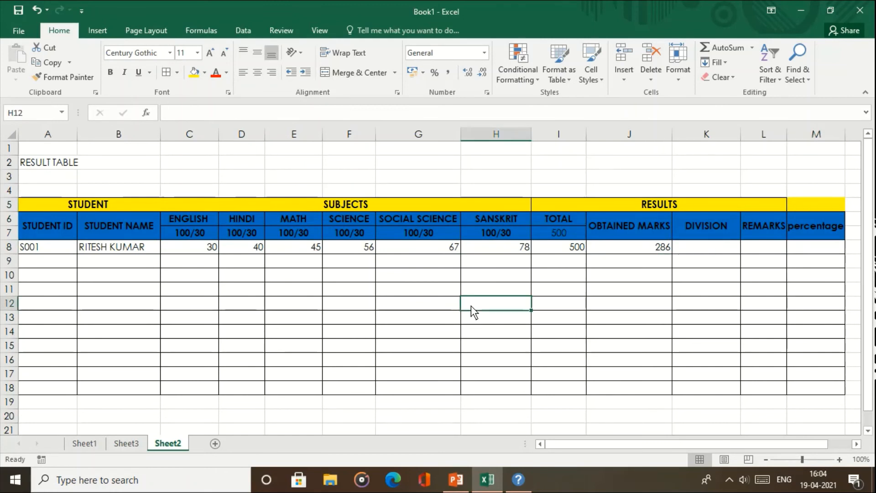
left_click(701, 259)
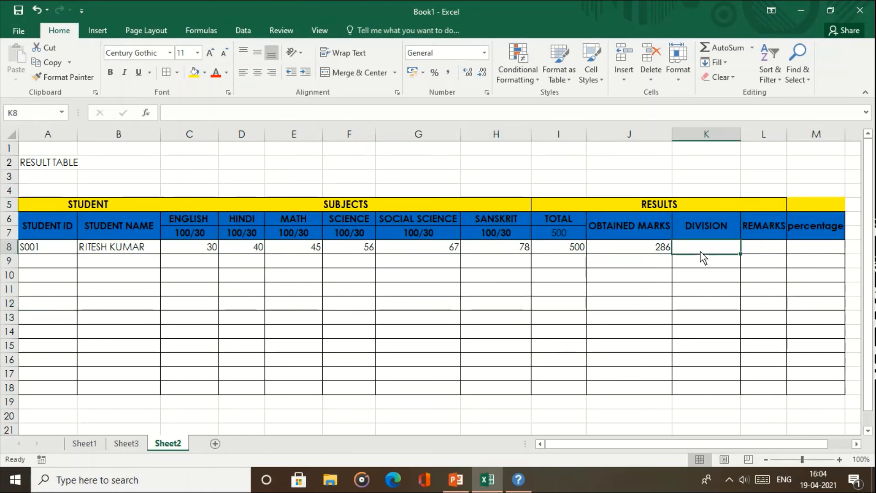
left_click(794, 251)
type("=")
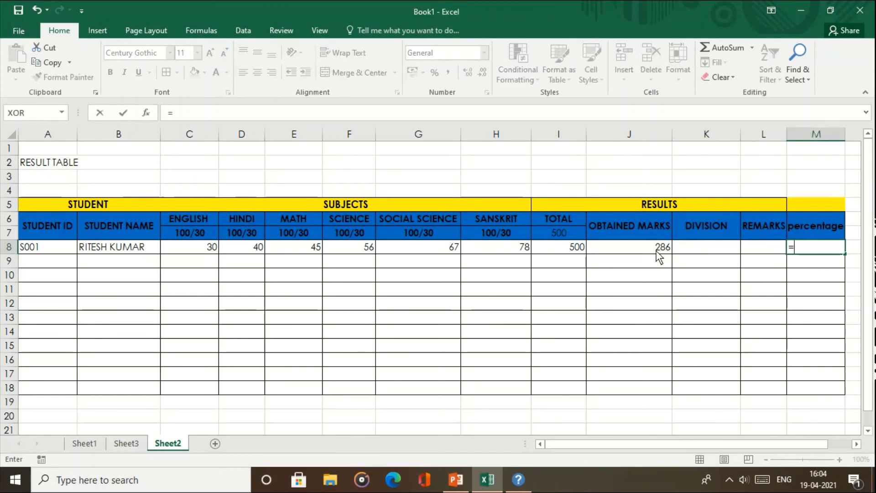
key("Escape")
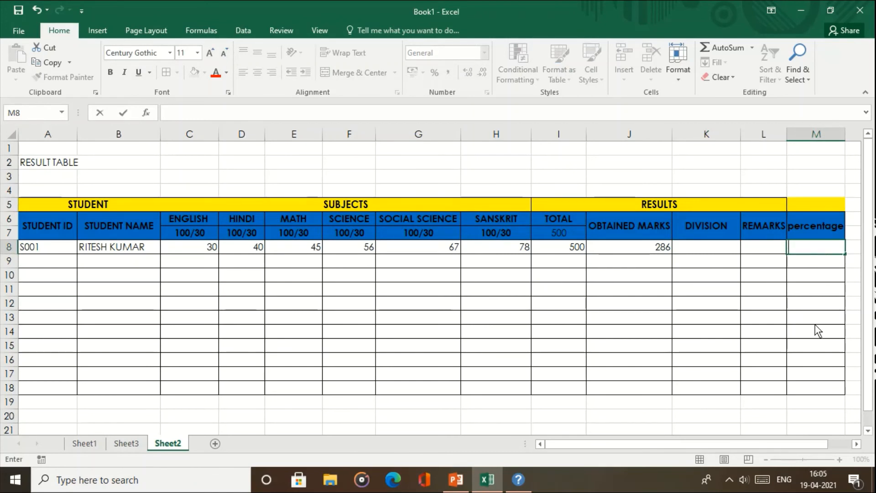
key("Down")
key("Down")
key("Down")
key("Down")
key("Down")
Apply the Percentage number format to M8:M15 and calculate the percentage in M8 with the formula =J8/I8
left_click_drag(803, 246, 811, 346)
left_click(434, 73)
left_click_drag(813, 247, 816, 253)
left_click(814, 247)
type("=")
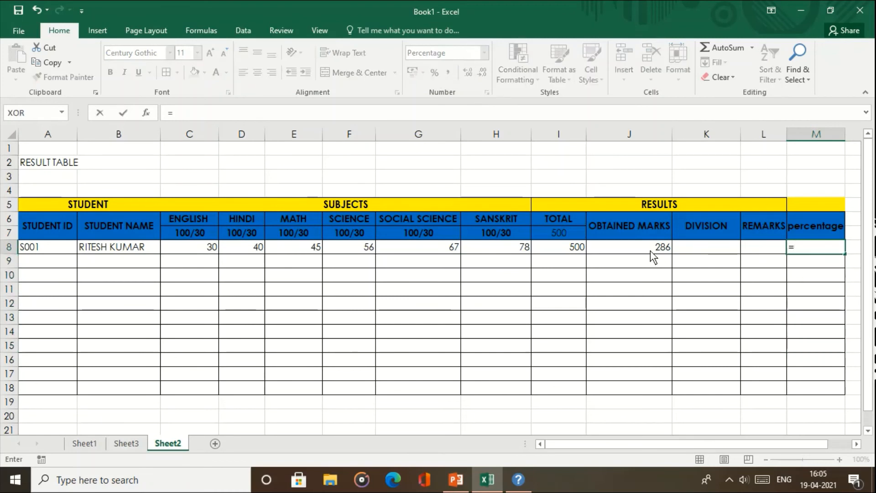
left_click(647, 250)
type("/")
left_click(568, 250)
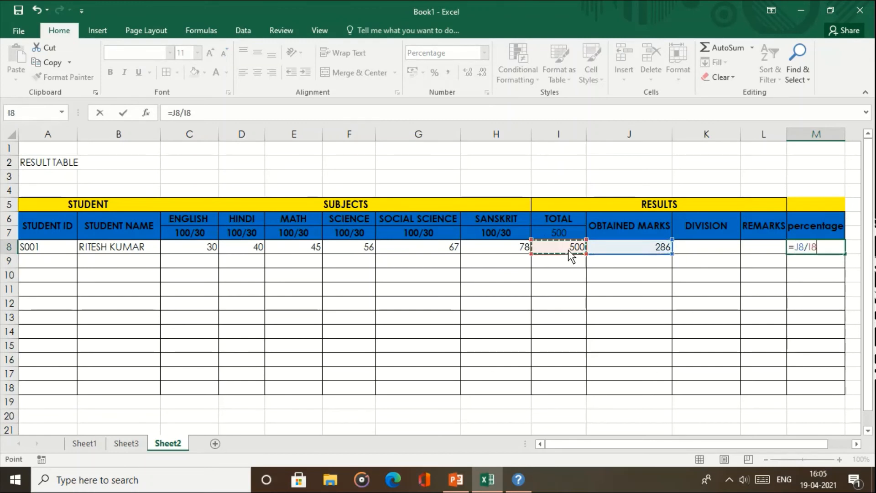
key("Return")
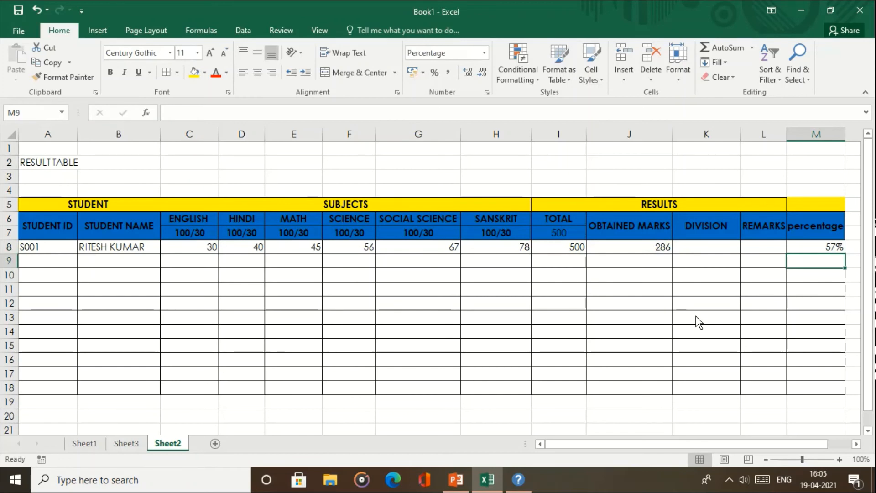
Determine the DIVISION in K8 with the formula =IF(M8>=60%,"first",IF(M8>=45%,"second",IF(M8>=30%,"third","fail")))
left_click(703, 249)
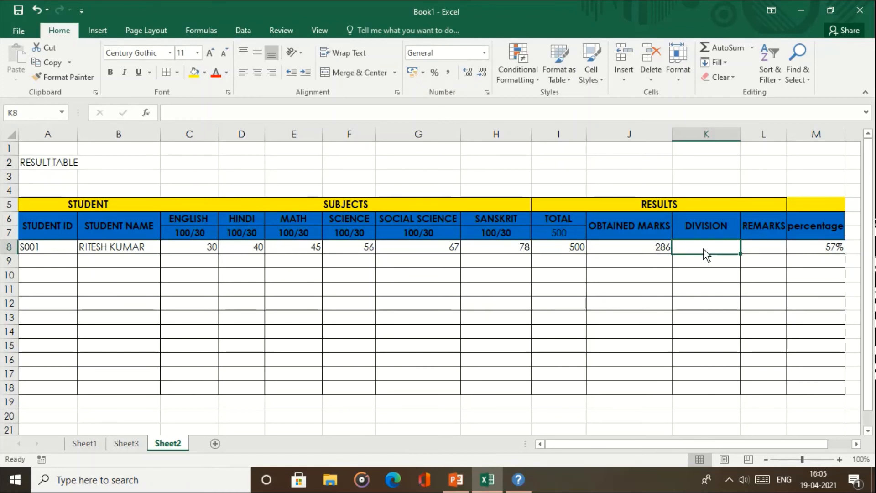
type("=")
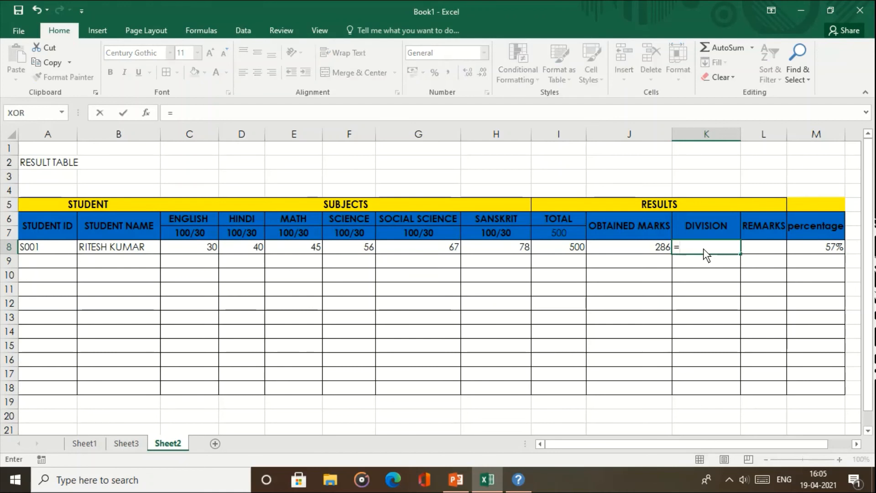
type("IF")
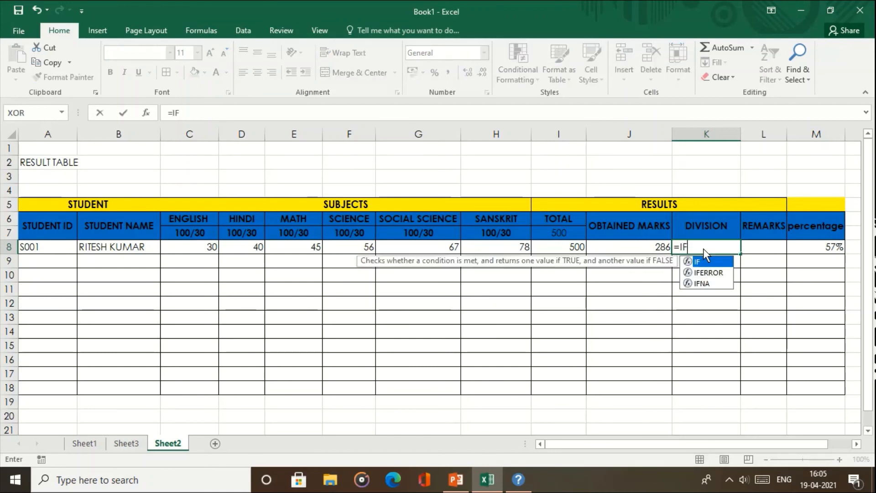
type("(")
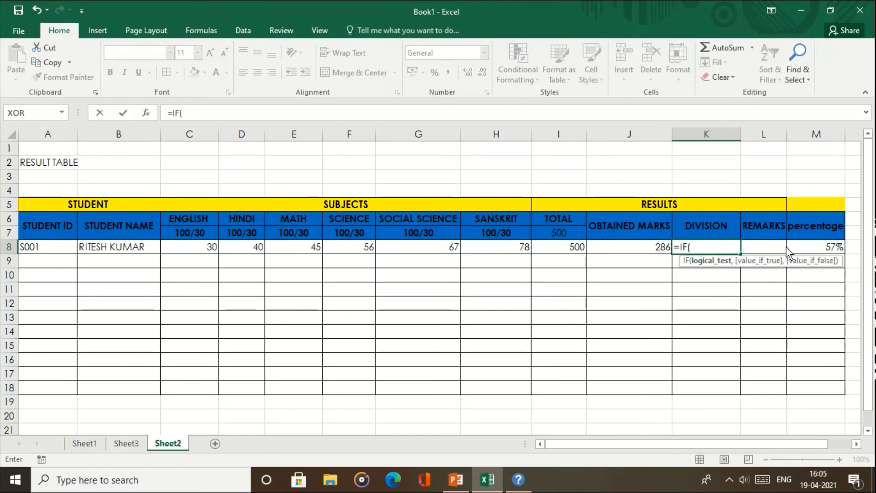
left_click(806, 249)
type(">=60%")
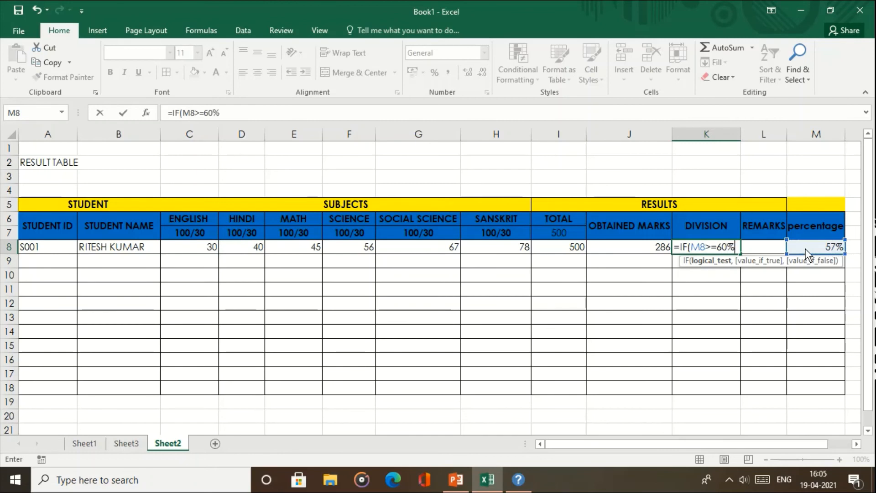
type(",\"fi")
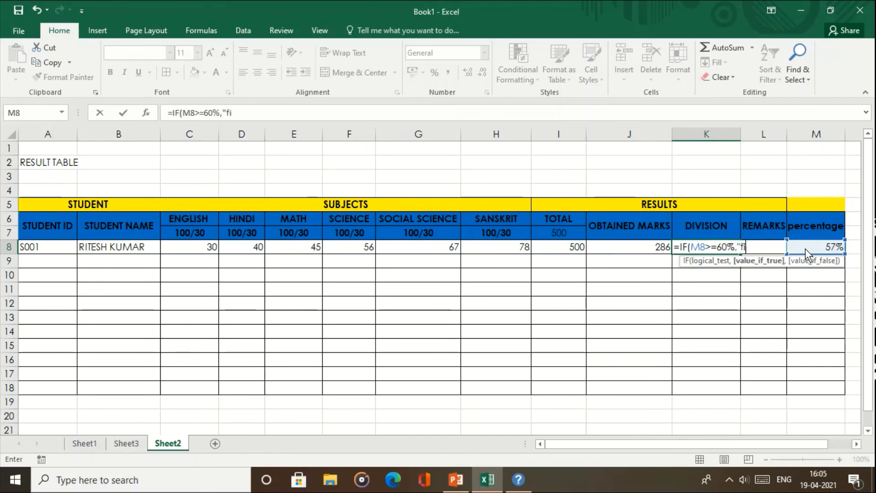
type("rst\",IF(")
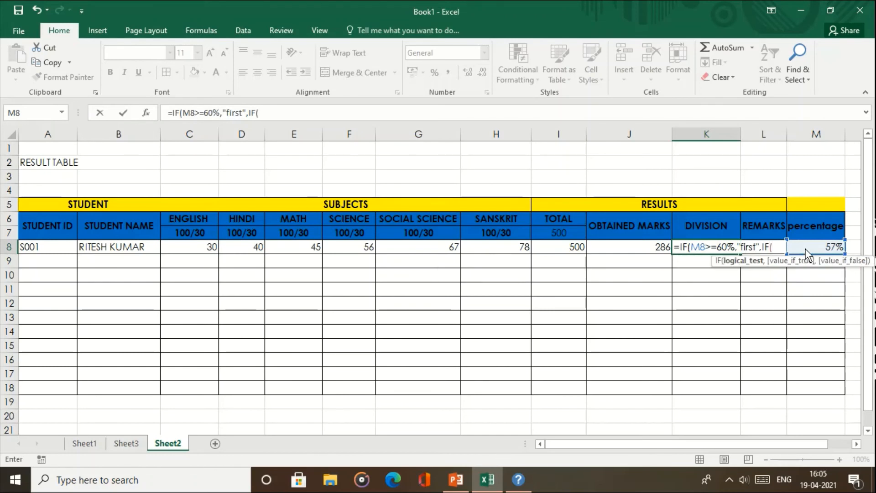
left_click(806, 253)
type(">=")
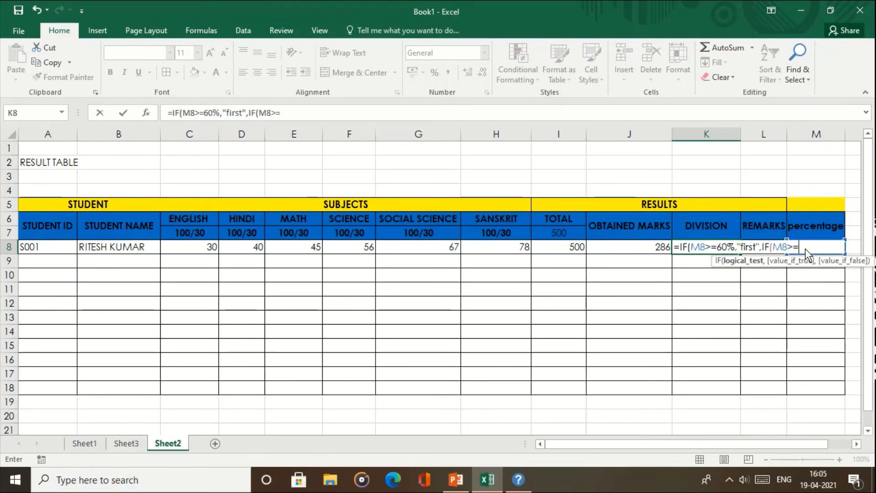
type("45%,")
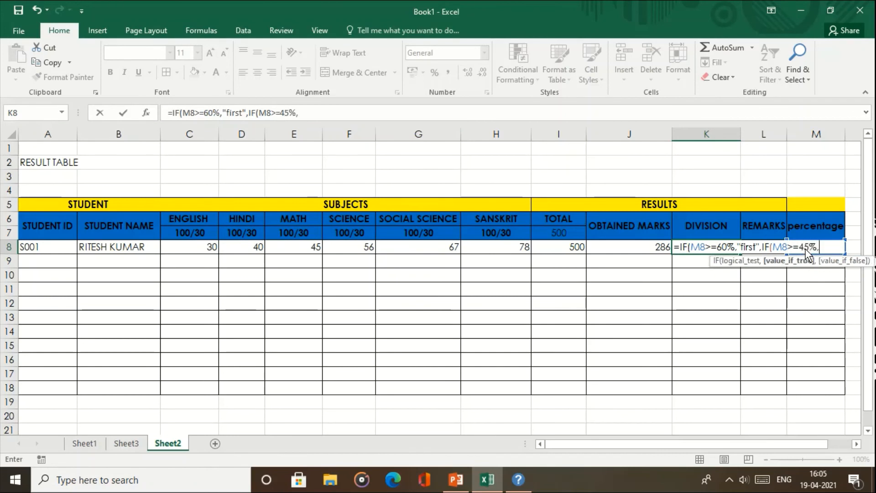
type("\"second\",IF(")
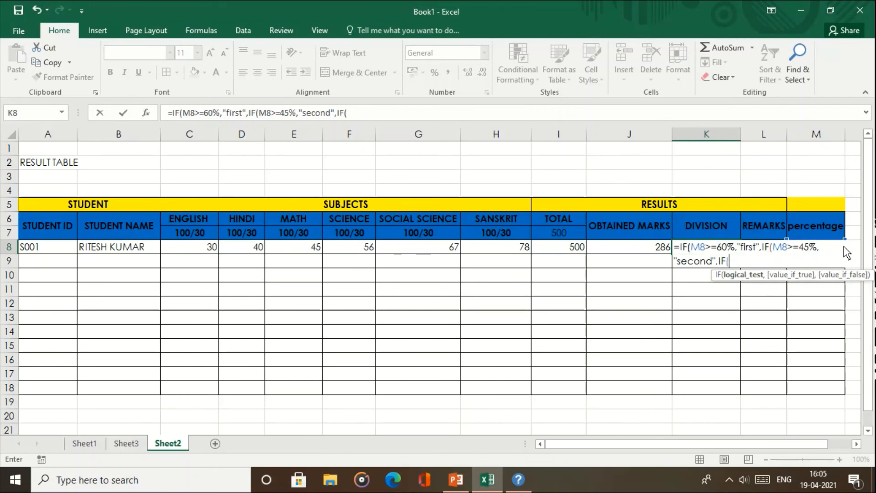
type("M8")
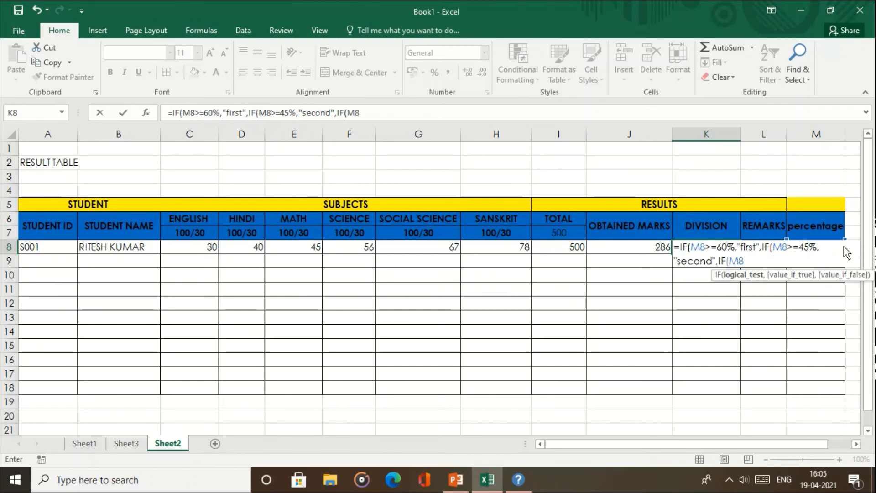
type(">=30%,\"")
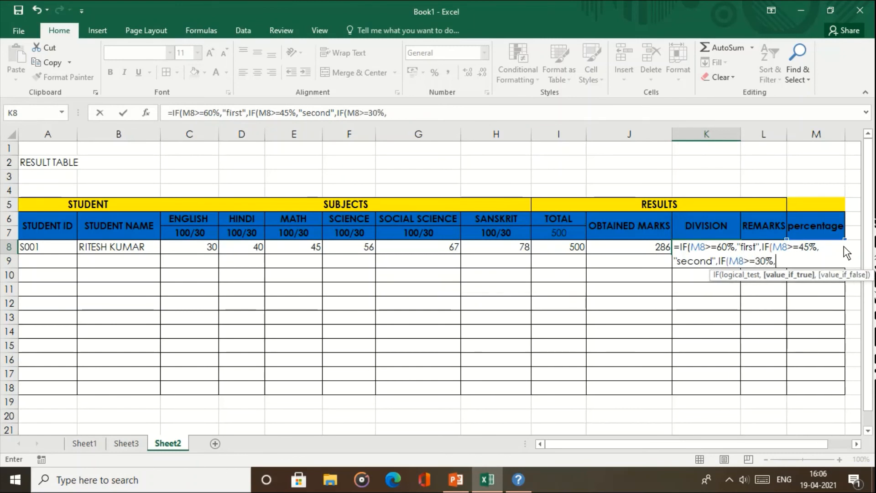
type("th")
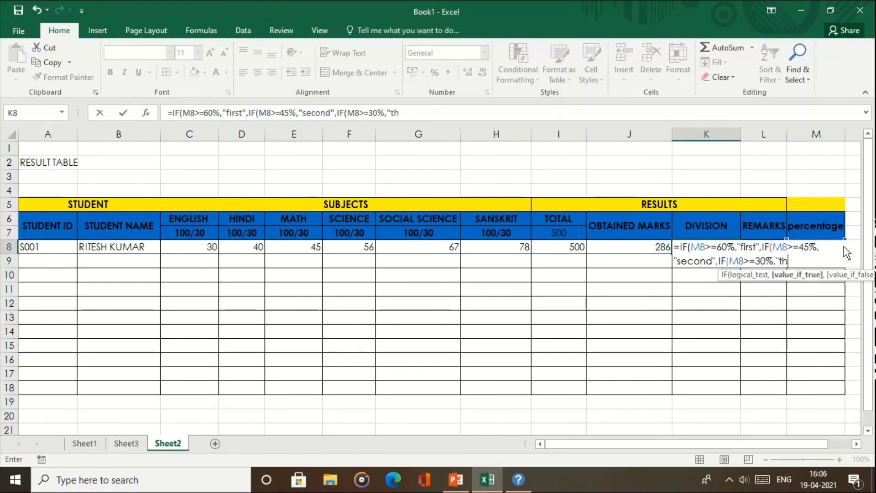
type("ird\",\"fail")
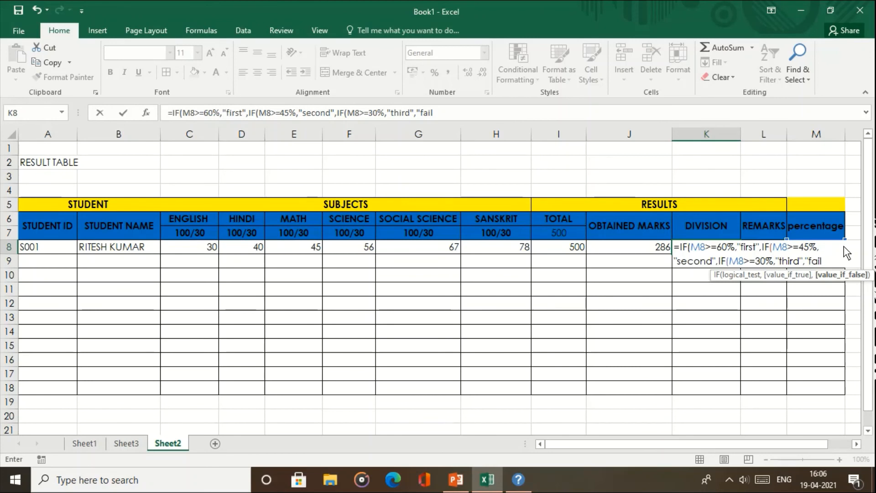
type(")")
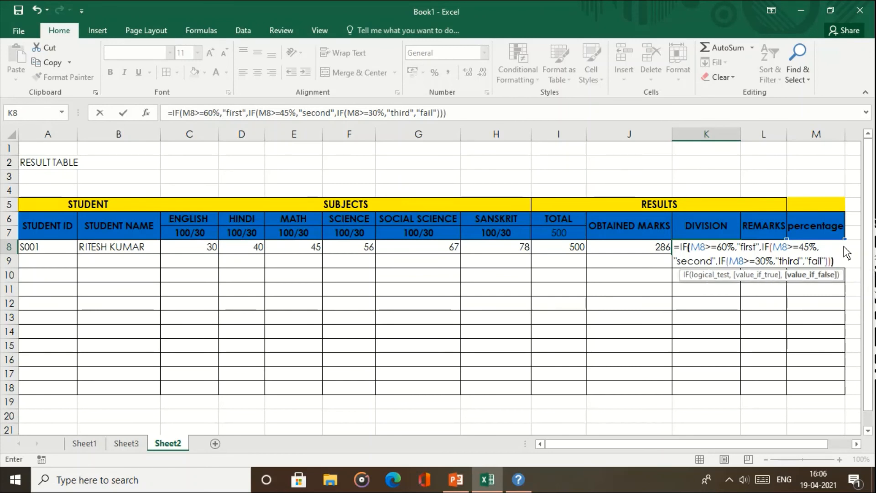
key("Return")
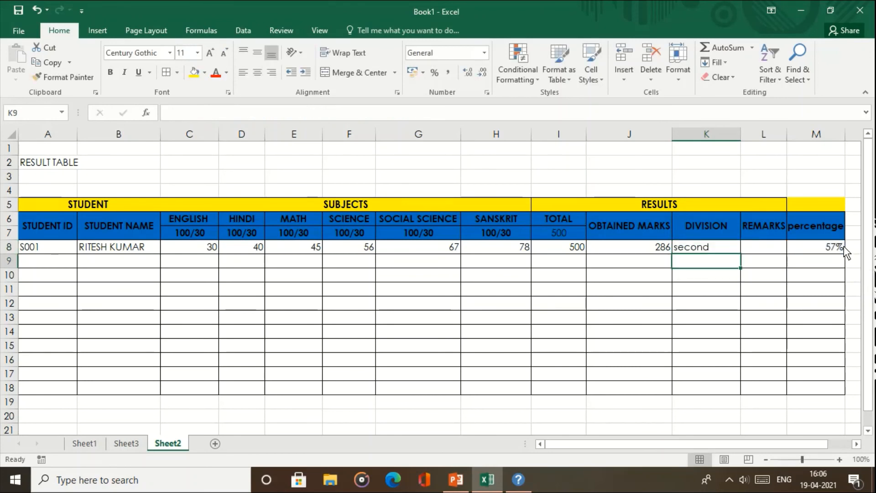
Determine the REMARKS in L8 with the formula =IF(MIN(C8:H8)>=30,"pass","fail")
key("Up")
key("Right")
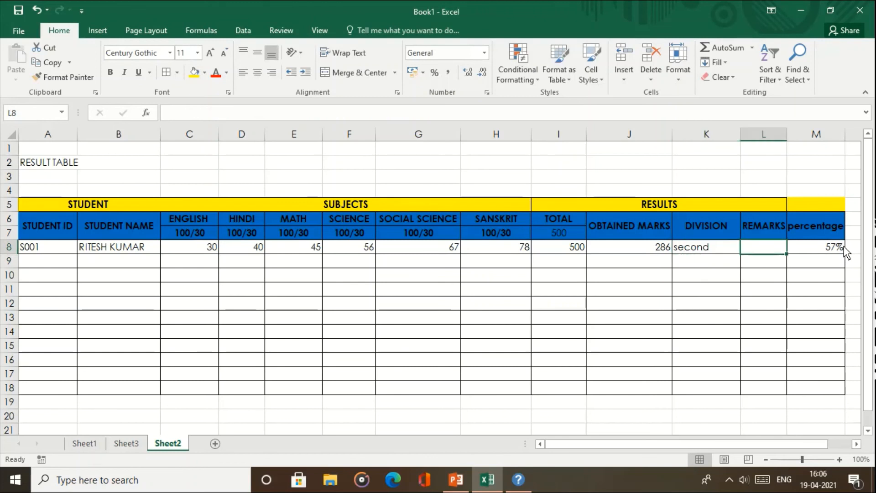
type("=IF(MIN(")
left_click_drag(183, 247, 493, 251)
type(")>=30,\"pass")
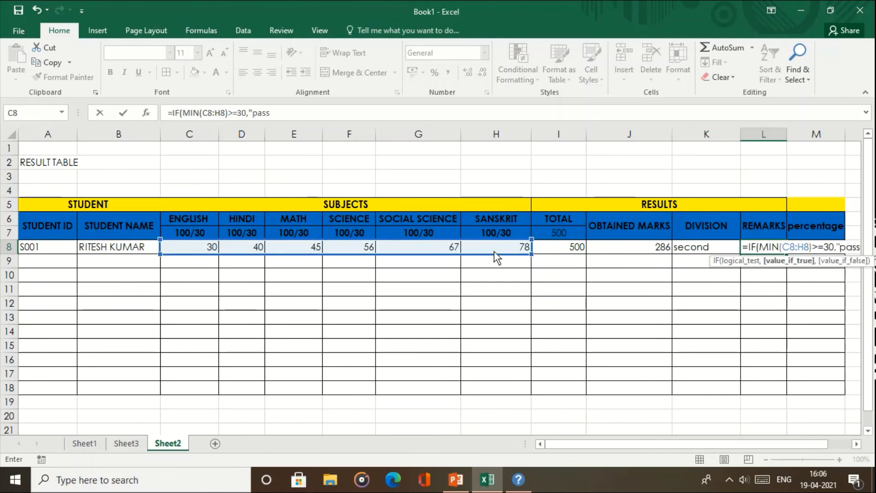
type("\",\"fail\")")
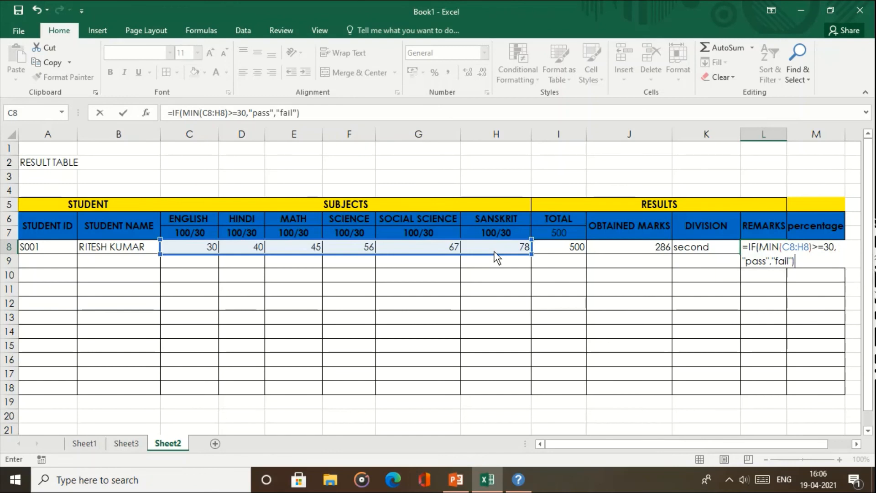
key("Return")
Review the total, obtained marks, division, remarks and percentage cells in row 8 and their formulas
key("Up")
key("Right")
key("Left")
key("Left")
key("Left")
key("Left")
key("Right")
key("Right")
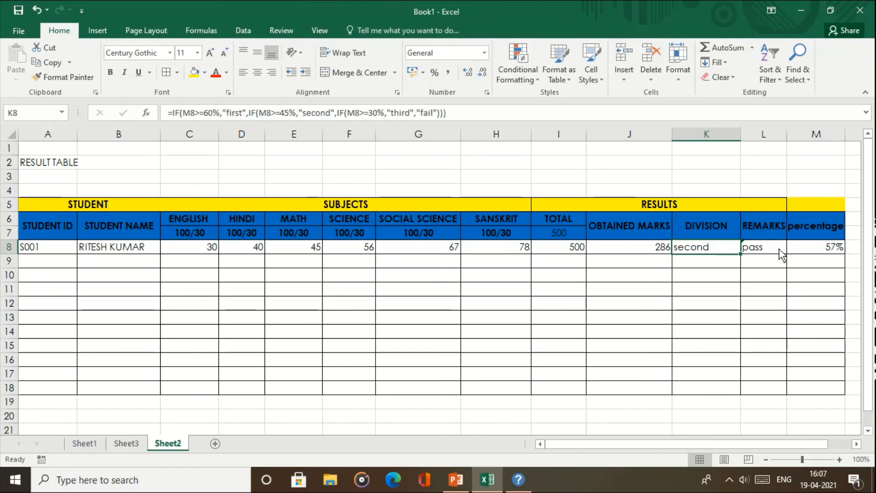
Test the REMARKS formula in L8 by setting the ENGLISH marks in C8 to 28
left_click(763, 249)
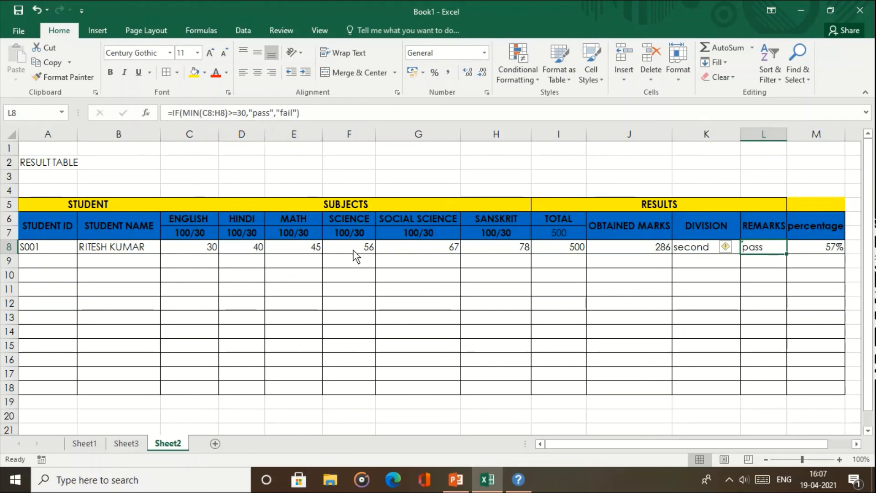
left_click(204, 252)
type("28")
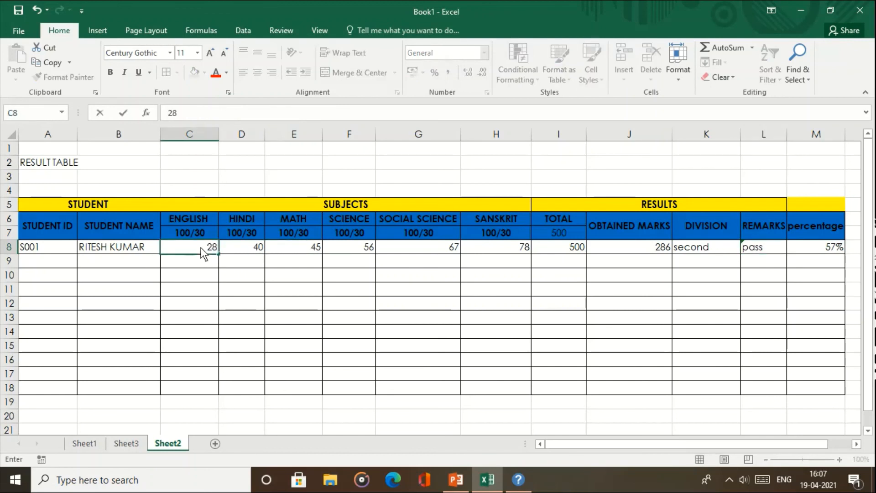
key("Return")
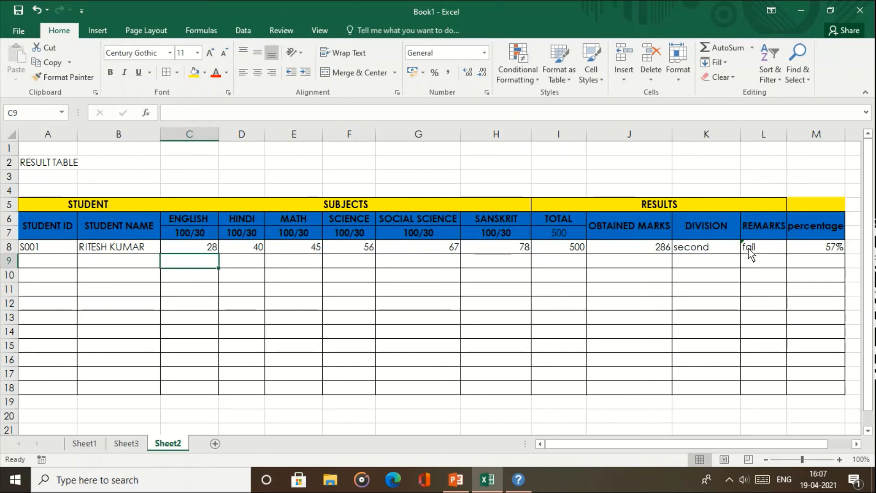
Set the ENGLISH marks in C8 to 34
left_click(186, 247)
type("34")
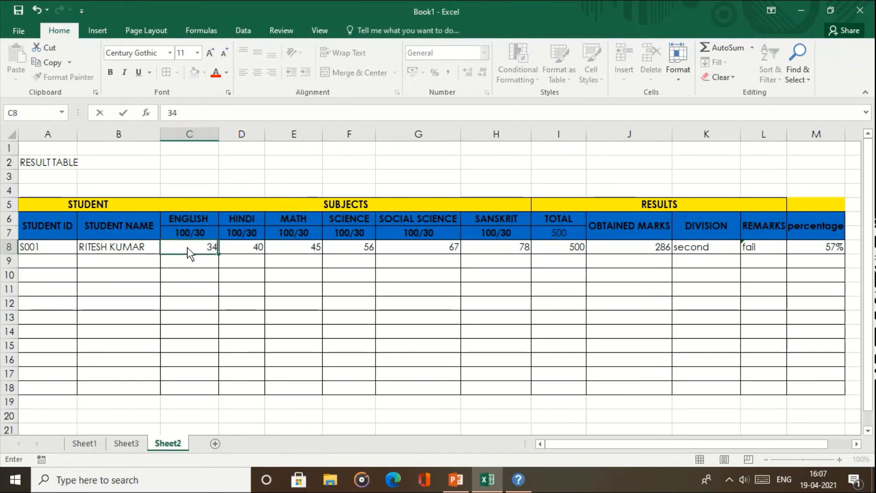
key("Return")
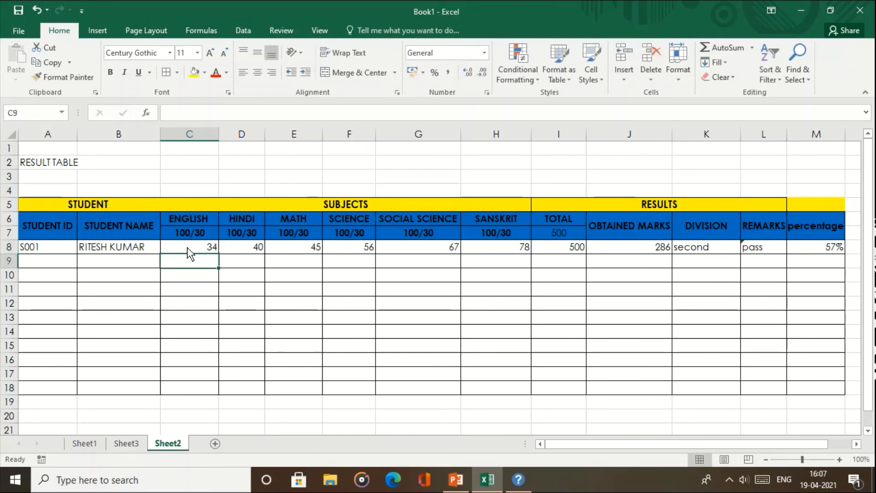
Test the REMARKS formula again by setting the SCIENCE marks in F8 to 28 and replacing them with 33
left_click(355, 246)
type("28")
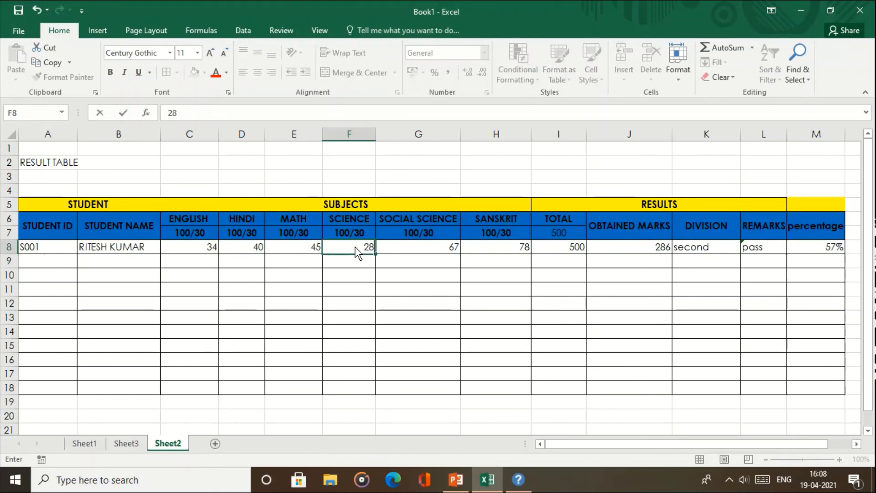
key("Return")
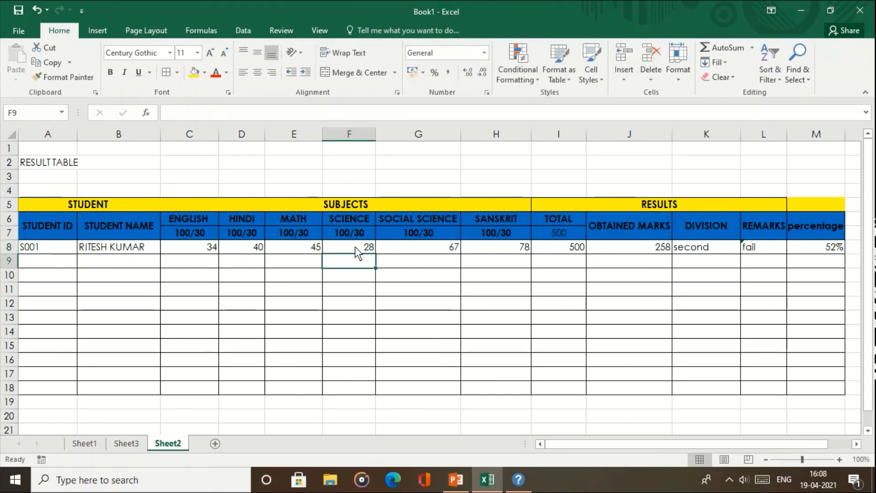
left_click(355, 246)
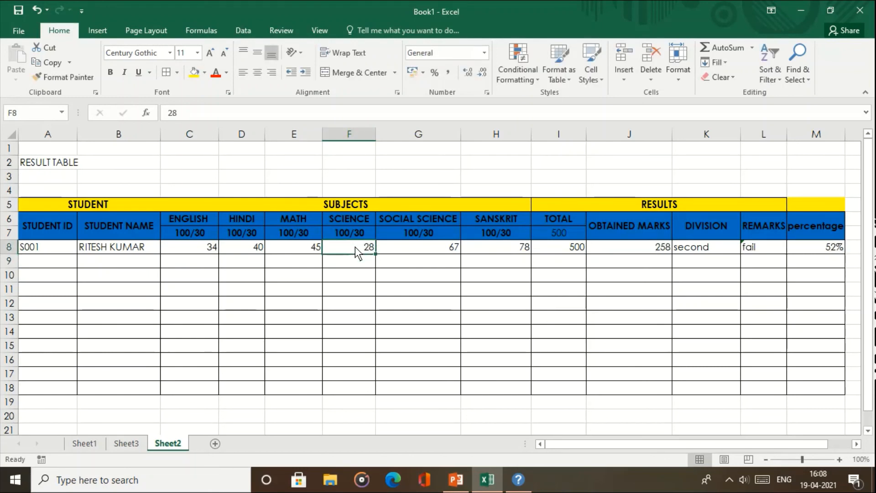
type("33")
key("Return")
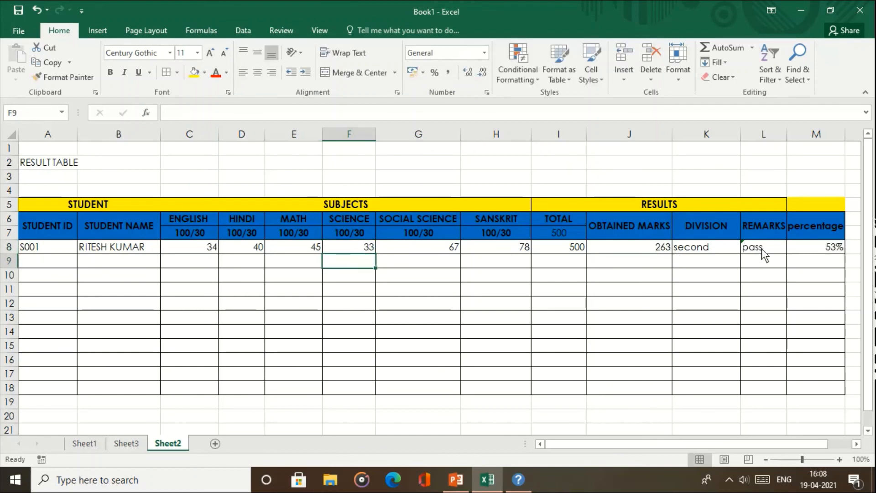
Start an outer IF in the DIVISION formula in K8, placing the condition MIN(C8:H8)>=30 before the existing nested IFs
left_click(707, 254)
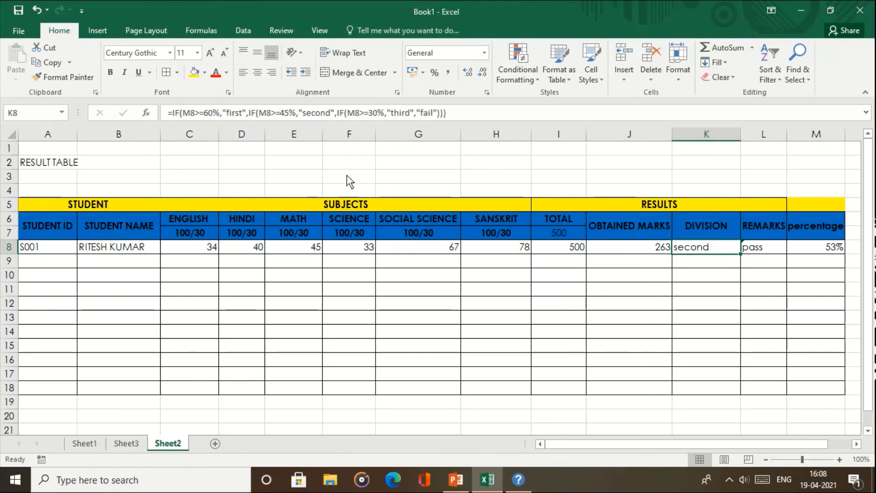
left_click(180, 112)
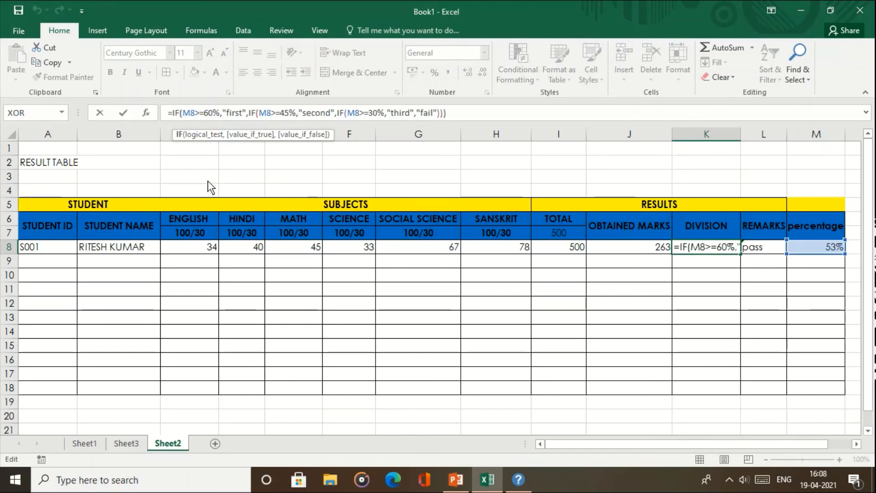
type("IF")
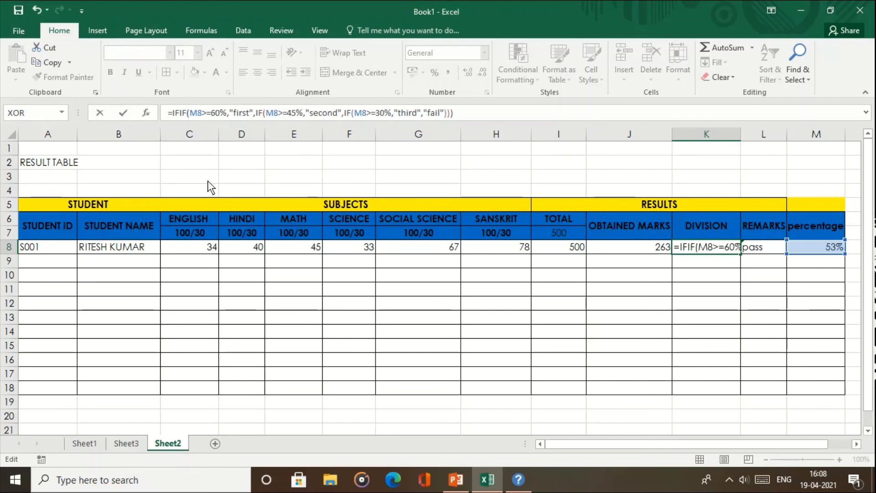
key("BackSpace")
key("BackSpace")
type("(")
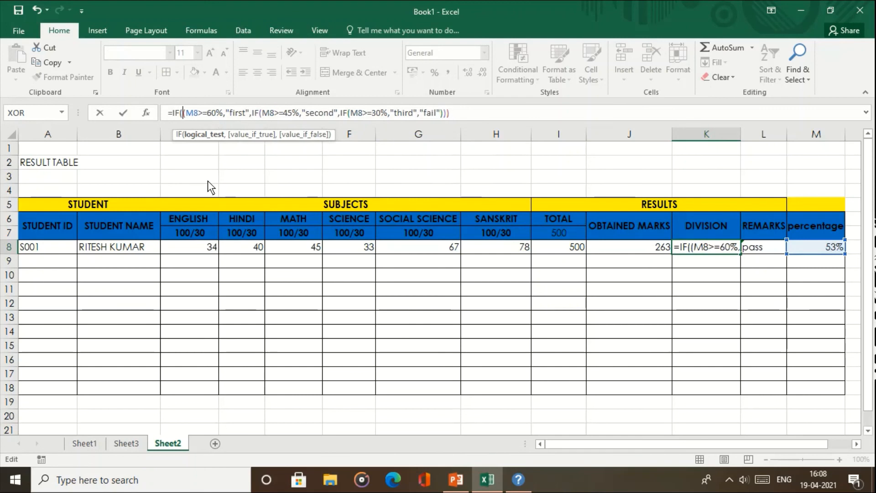
type("IF")
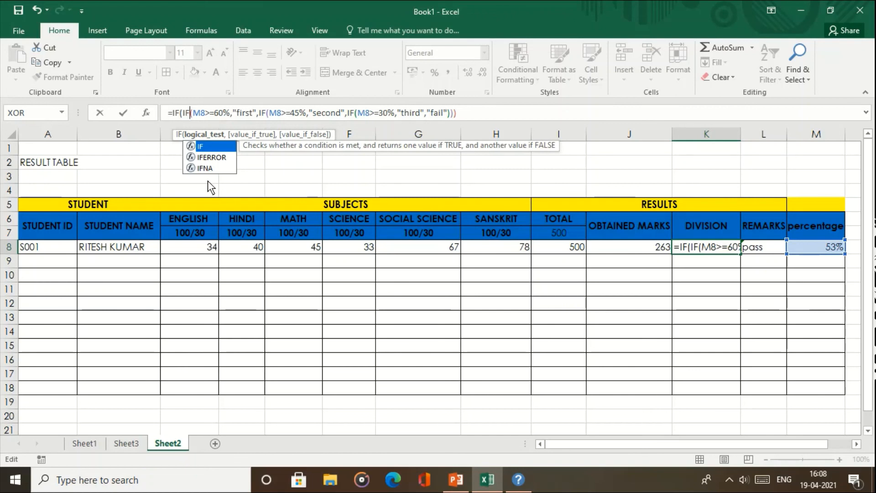
key("Left")
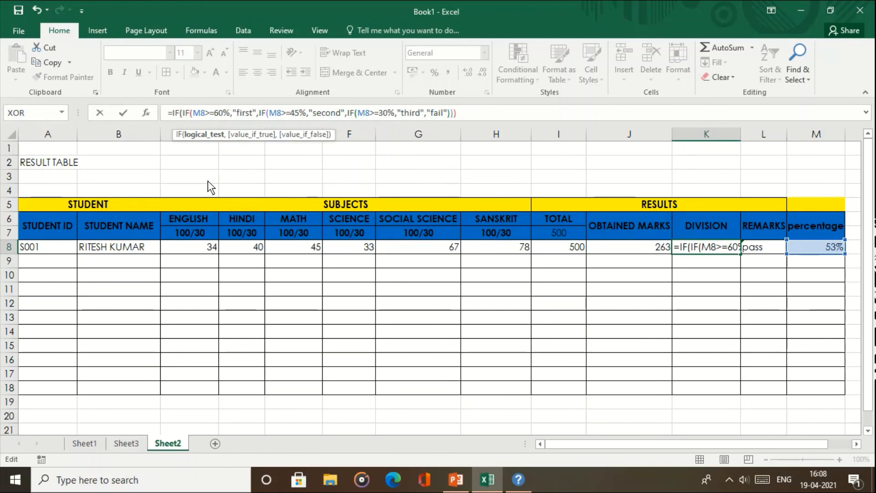
type("MIN")
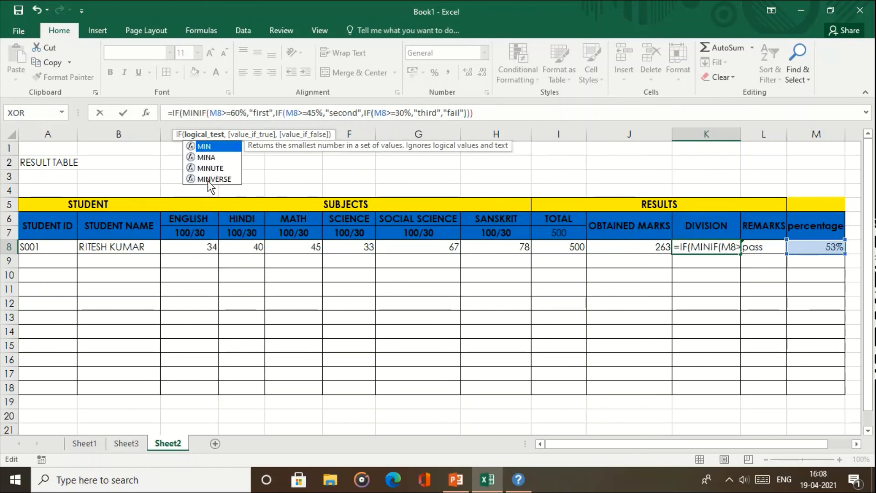
type("(")
left_click_drag(205, 248, 501, 252)
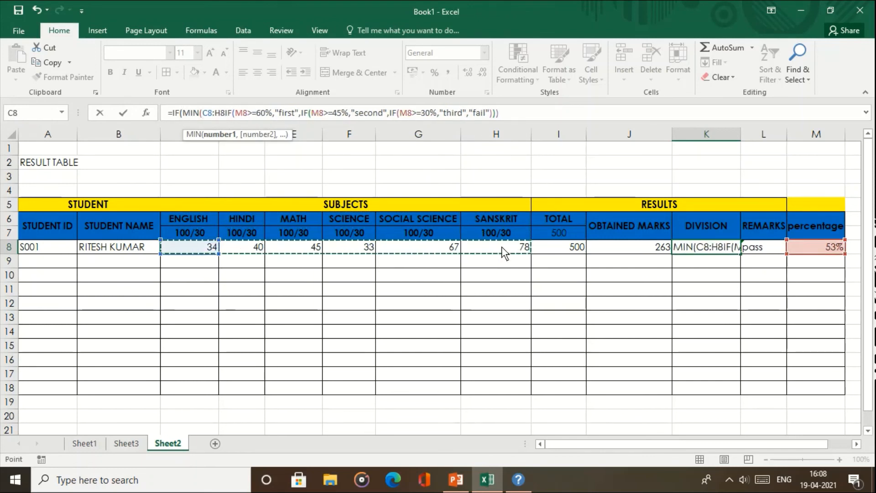
type(")")
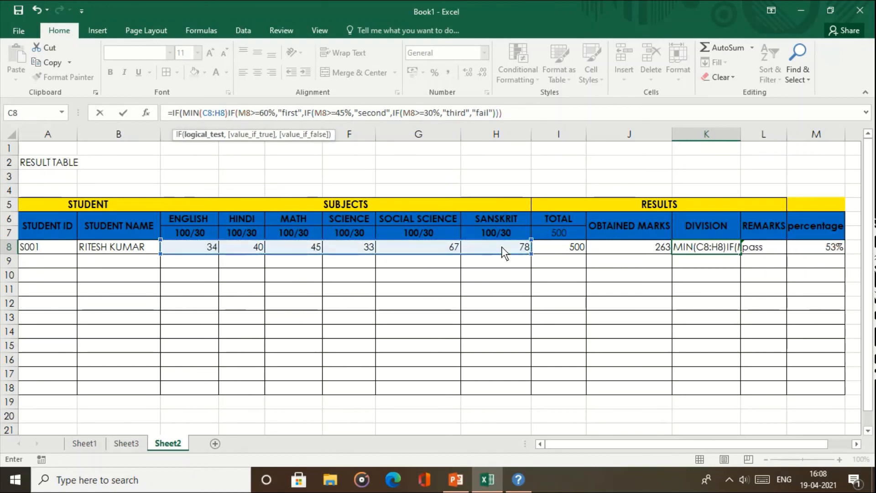
type(">")
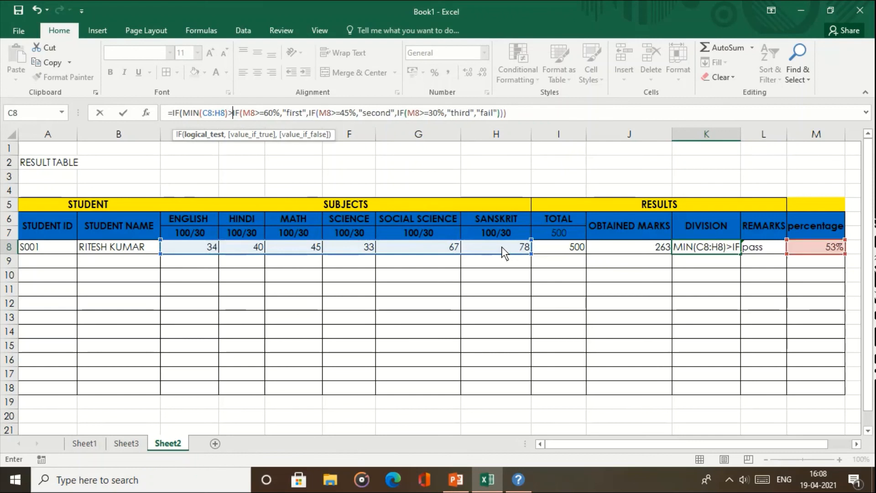
type("=")
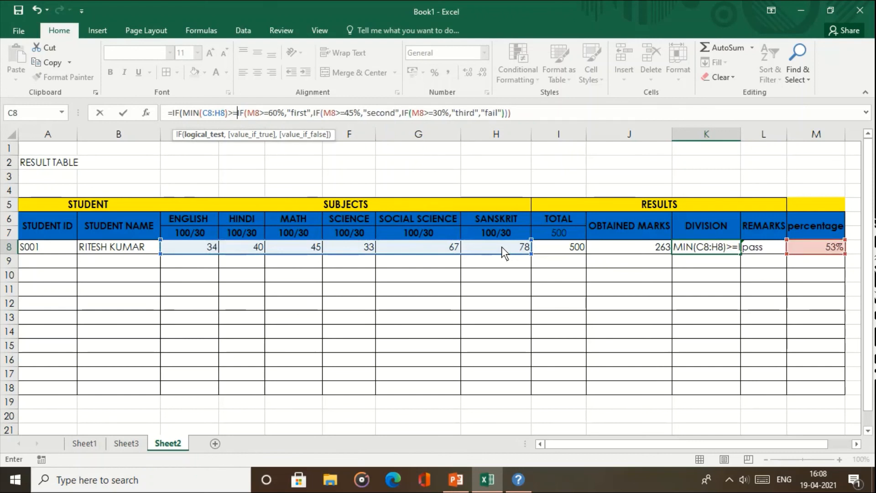
type("30")
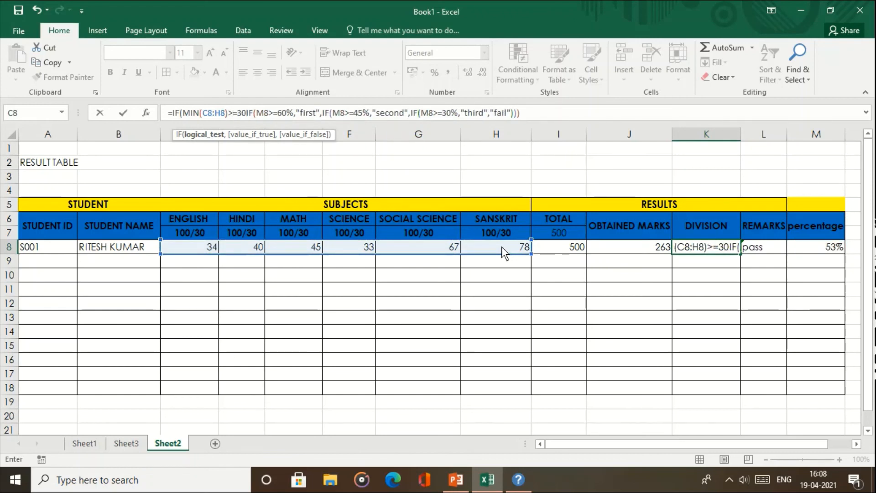
type(",")
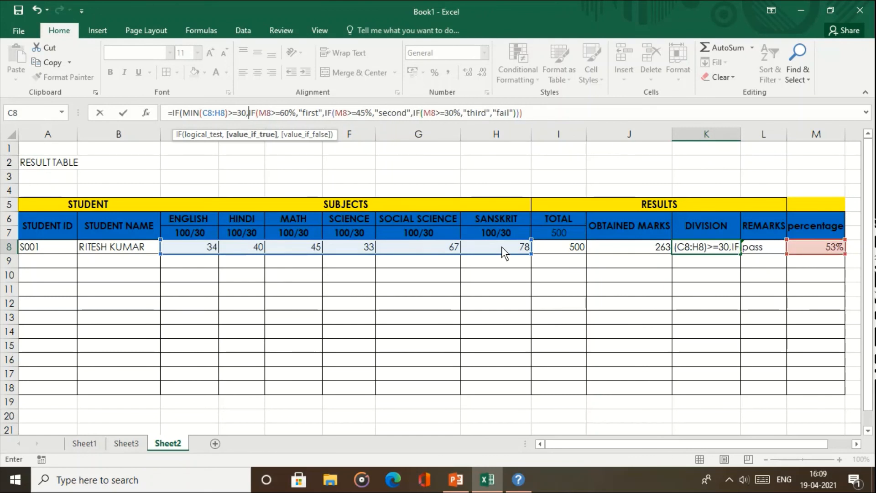
Complete the outer IF in the K8 DIVISION formula with "fail" as its value if false
key("Right")
key("Right")
key("Right")
key("Right")
key("Left")
key("Left")
key("BackSpace")
key("BackSpace")
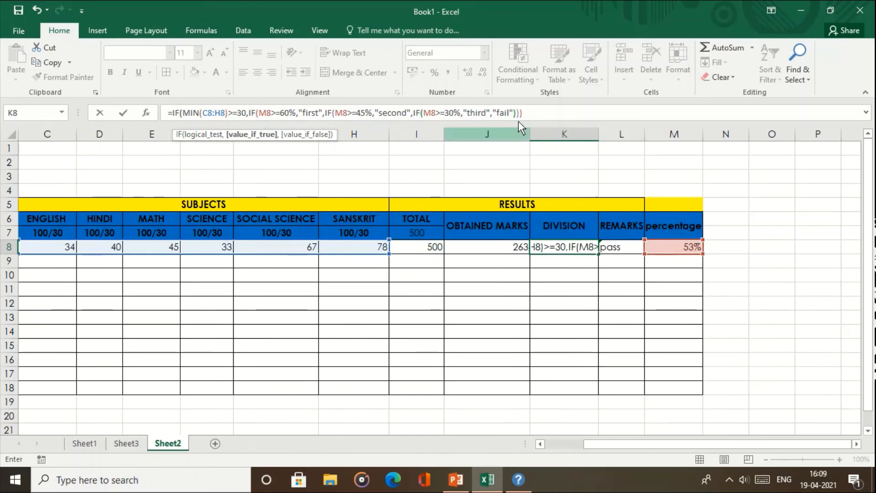
left_click(522, 113)
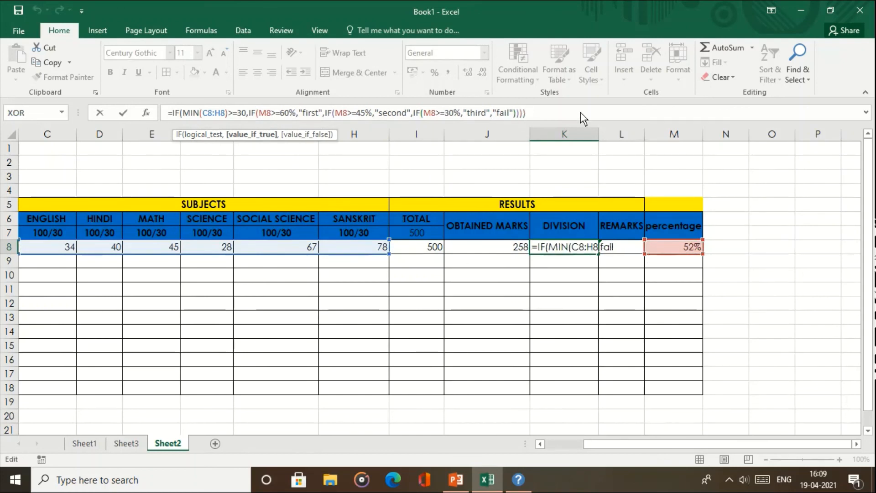
type(")")
key("BackSpace")
type(",\"fail\")")
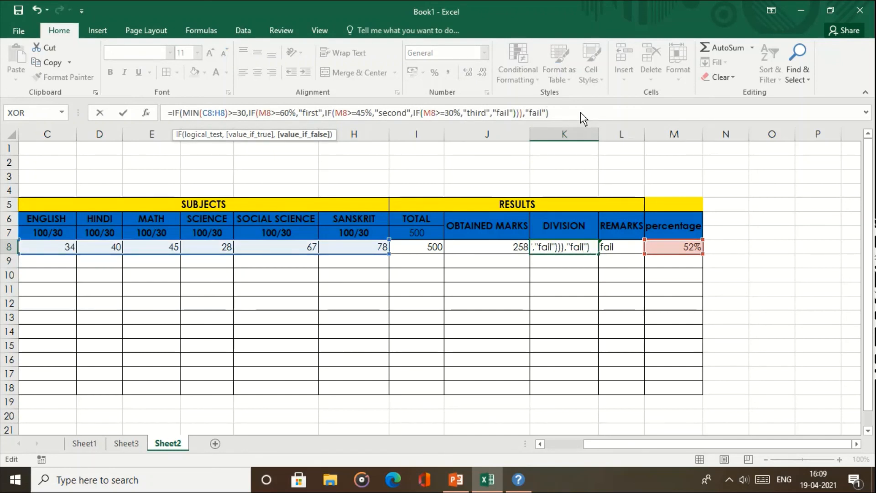
key("Return")
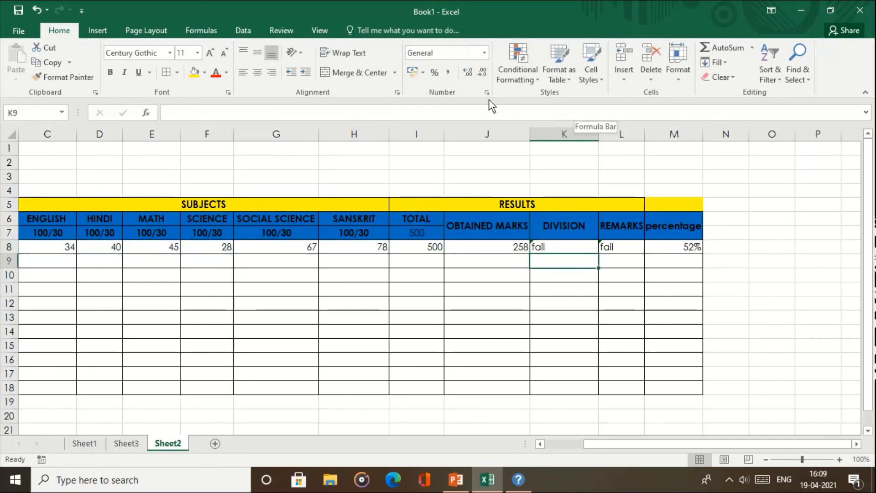
Set the SCIENCE marks in F8 to 56 to test the combined DIVISION formula
left_click(571, 246)
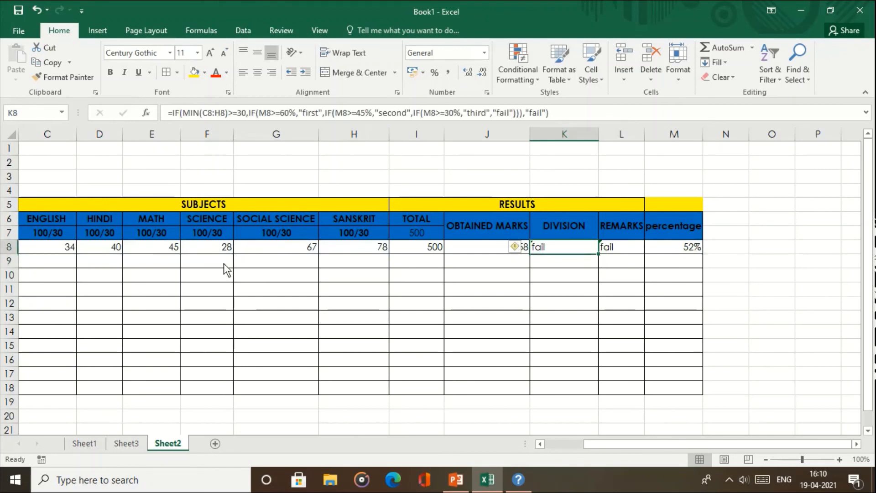
key("Left")
key("Left")
key("Left")
key("Left")
key("Left")
key("Left")
key("Left")
key("Left")
key("Left")
key("Left")
key("Right")
key("Right")
key("Right")
key("Right")
key("Left")
key("Right")
key("Right")
key("Right")
key("Left")
type("56")
key("Return")
Check the obtained marks in J8 and the DIVISION result and formula in K8
key("Up")
key("Right")
key("Right")
key("Right")
key("Right")
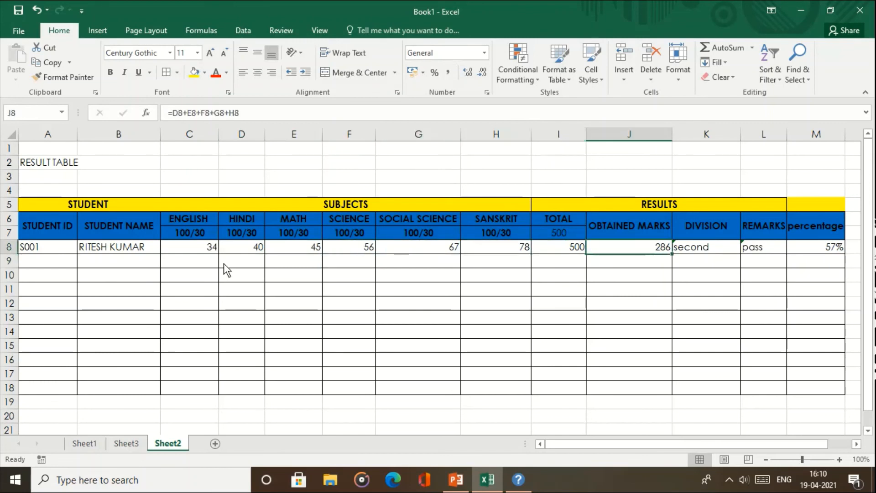
key("Right")
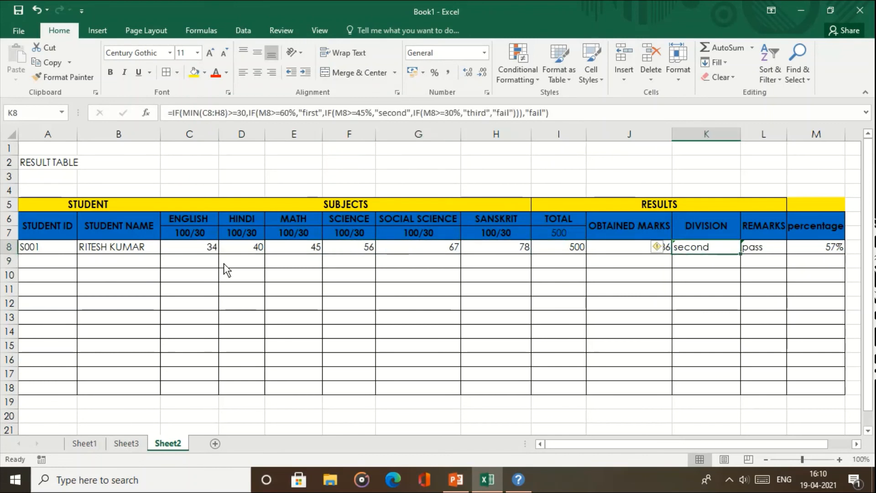